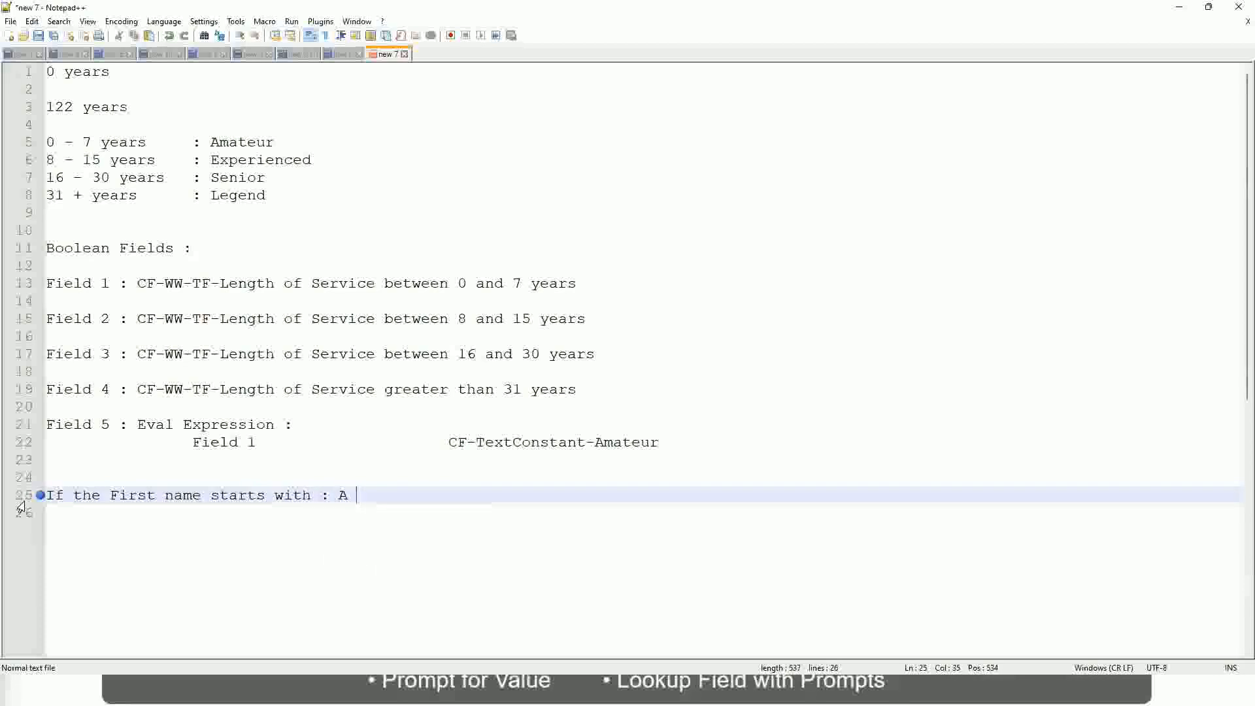
Step: Complete the first-name rule on line 25 with the letter range "A - G :" and the result A Listers
{"action": "type", "text": "- G"}
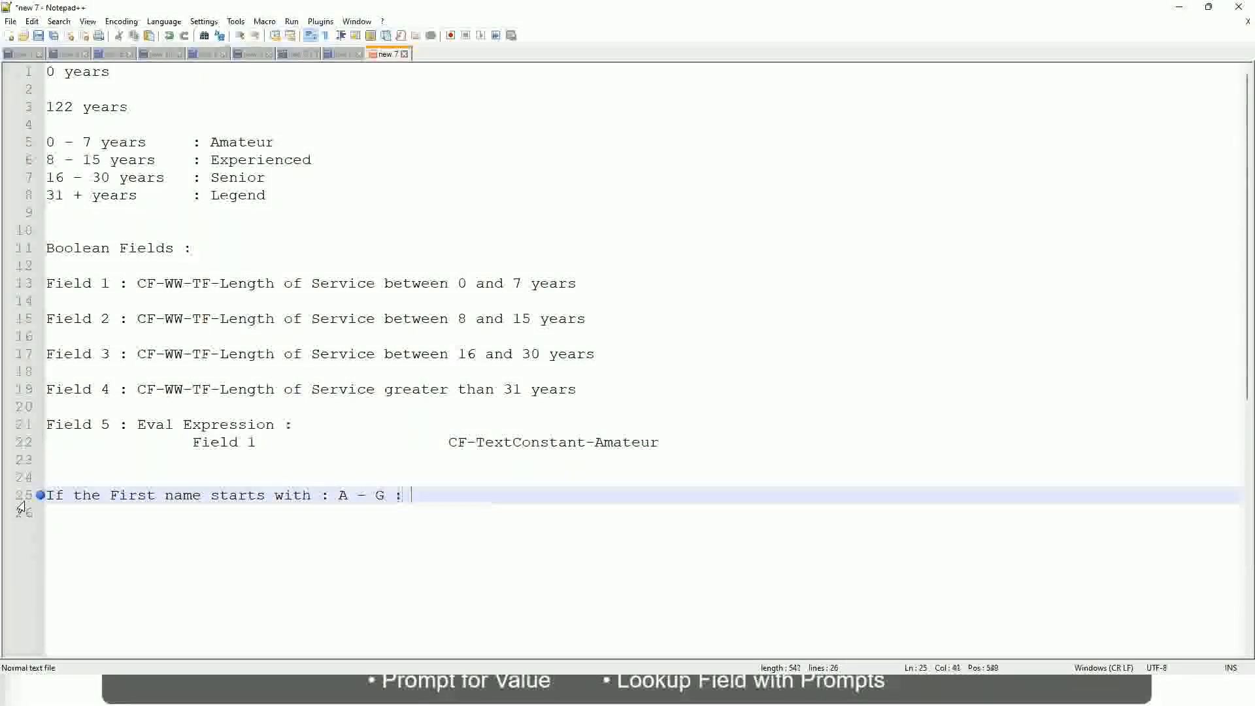
{"action": "type", "text": ":\t\t\tA 11"}
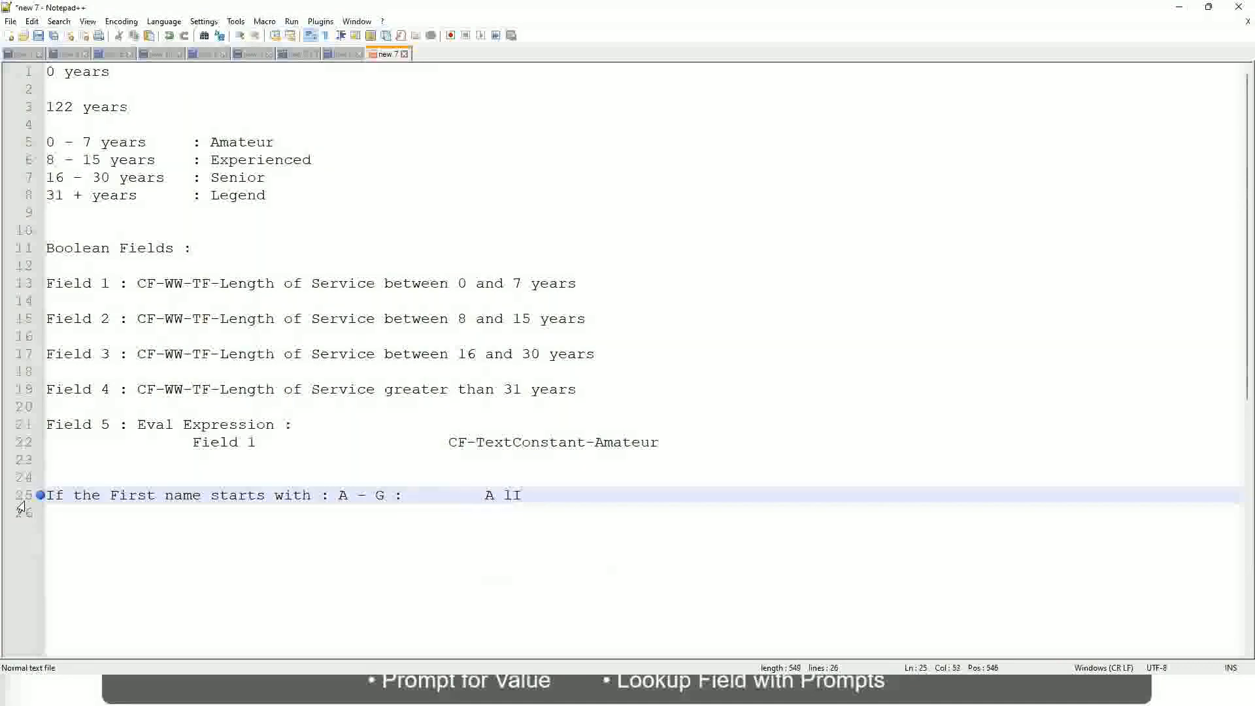
{"action": "type", "text": "sters"}
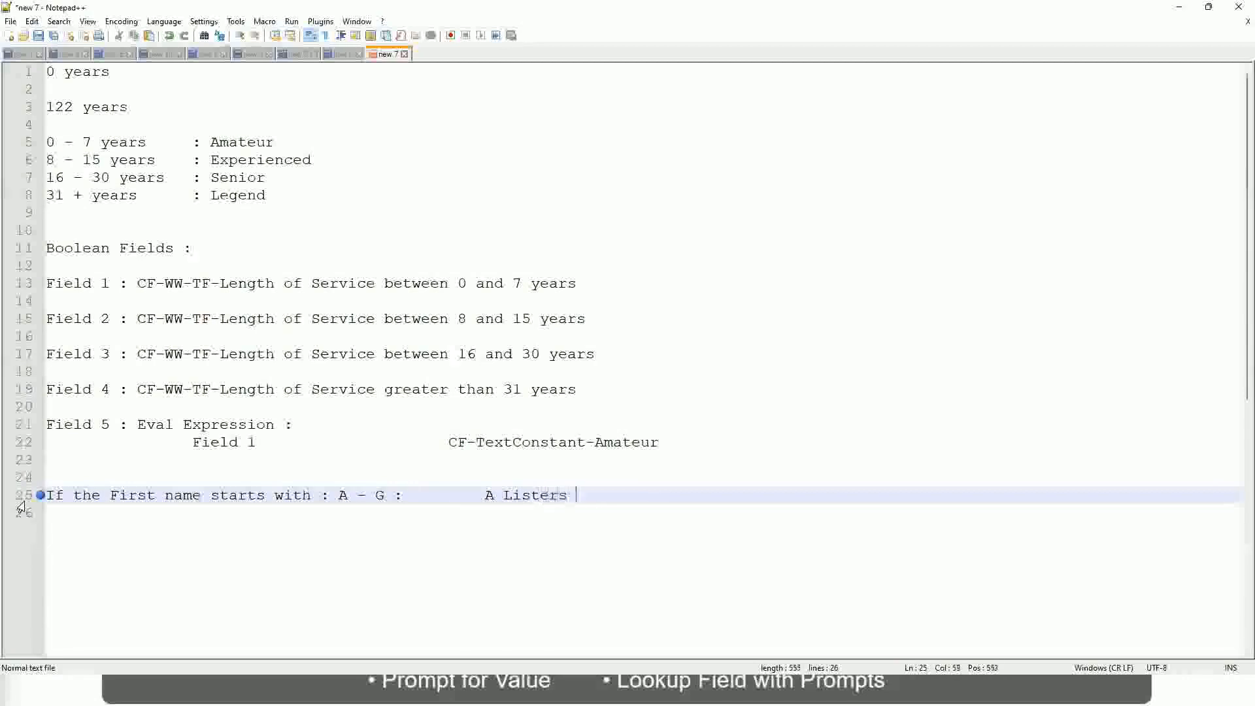
Step: Enclose the result A Listers on line 25 in double quotation marks
{"action": "key", "text": "Left"}
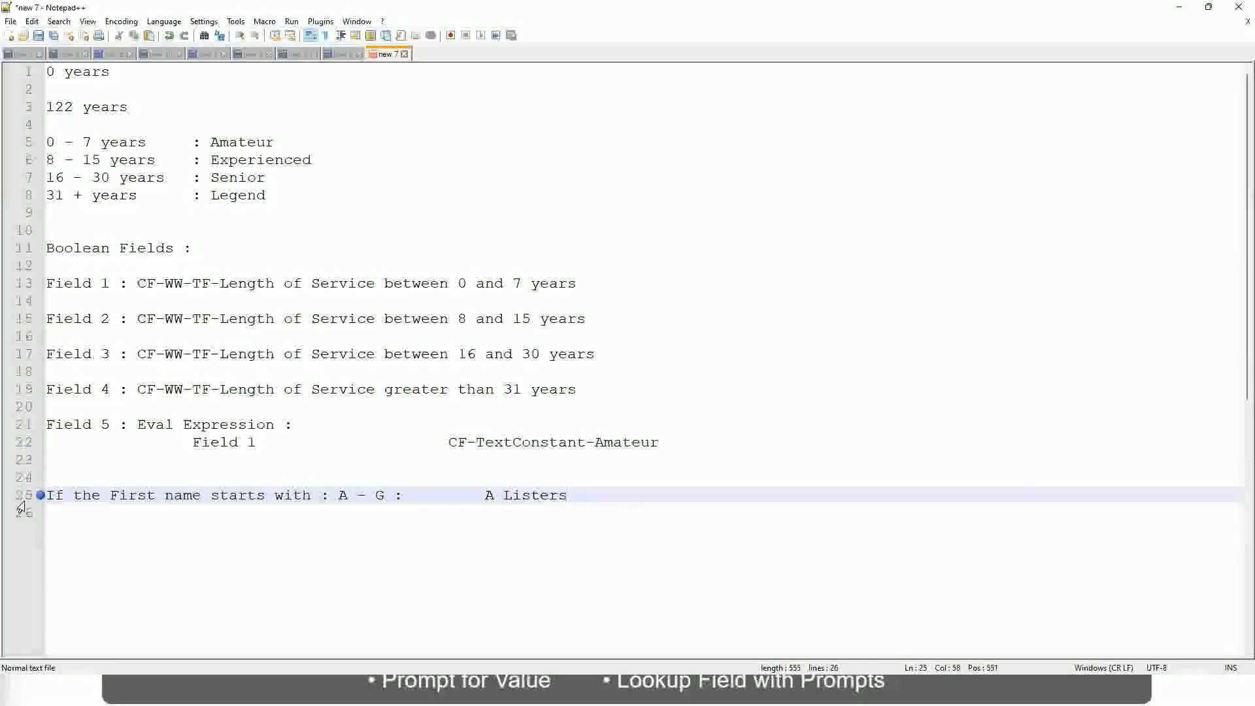
{"action": "key", "text": "Left"}
{"action": "key", "text": "Left"}
{"action": "key", "text": "Left"}
{"action": "key", "text": "Left"}
{"action": "key", "text": "Left"}
{"action": "key", "text": "Left"}
{"action": "key", "text": "Left"}
{"action": "key", "text": "Left"}
{"action": "type", "text": "\"\""}
{"action": "key", "text": "Right"}
{"action": "key", "text": "Left"}
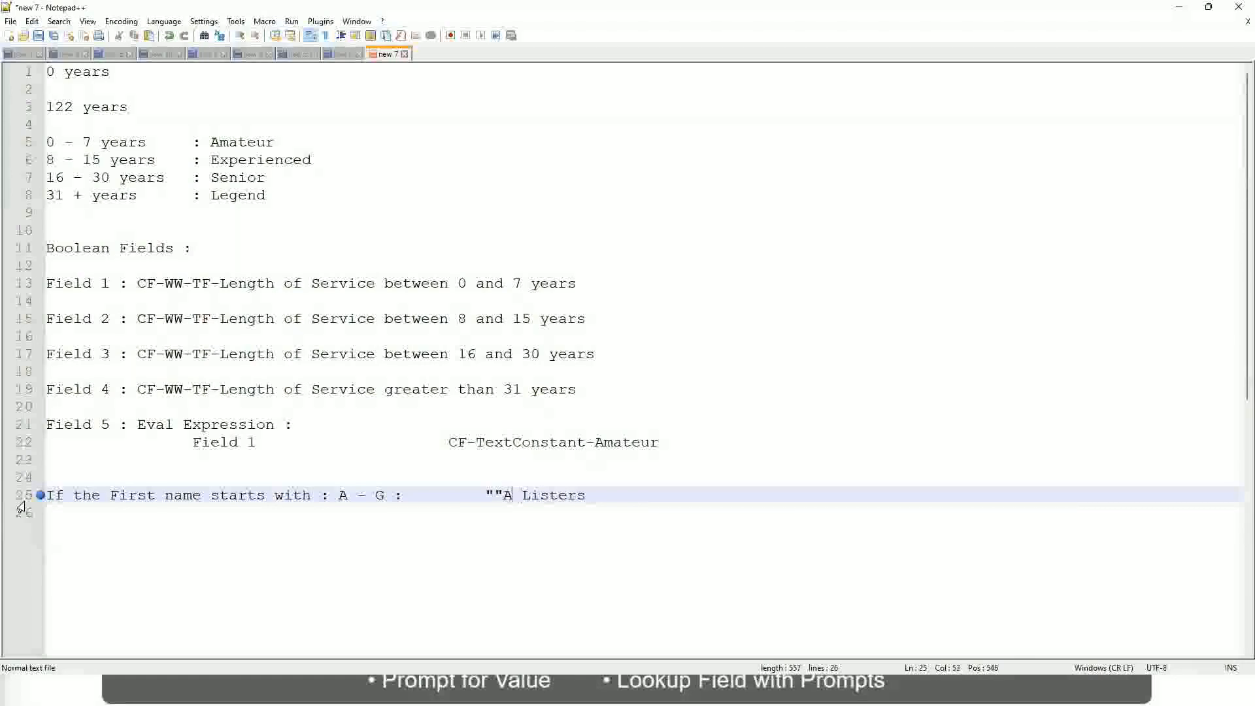
{"action": "key", "text": "BackSpace"}
{"action": "key", "text": "Right"}
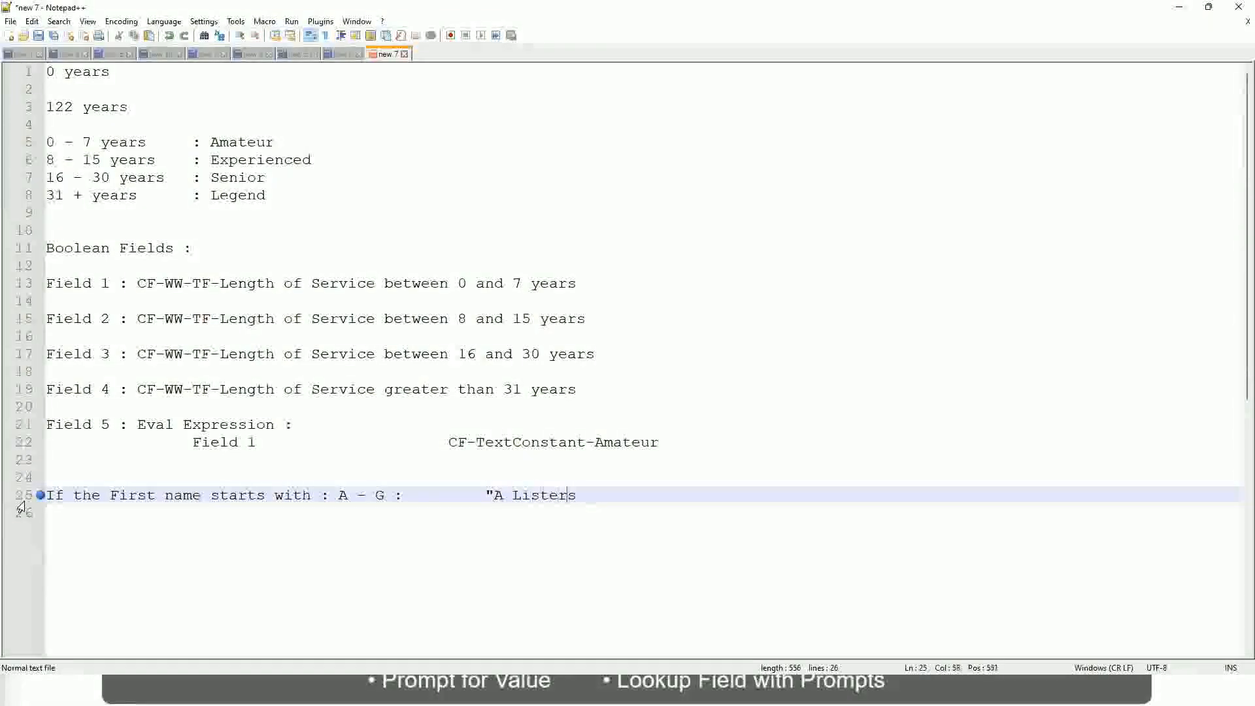
{"action": "key", "text": "Right"}
{"action": "key", "text": "Return"}
{"action": "type", "text": "\""}
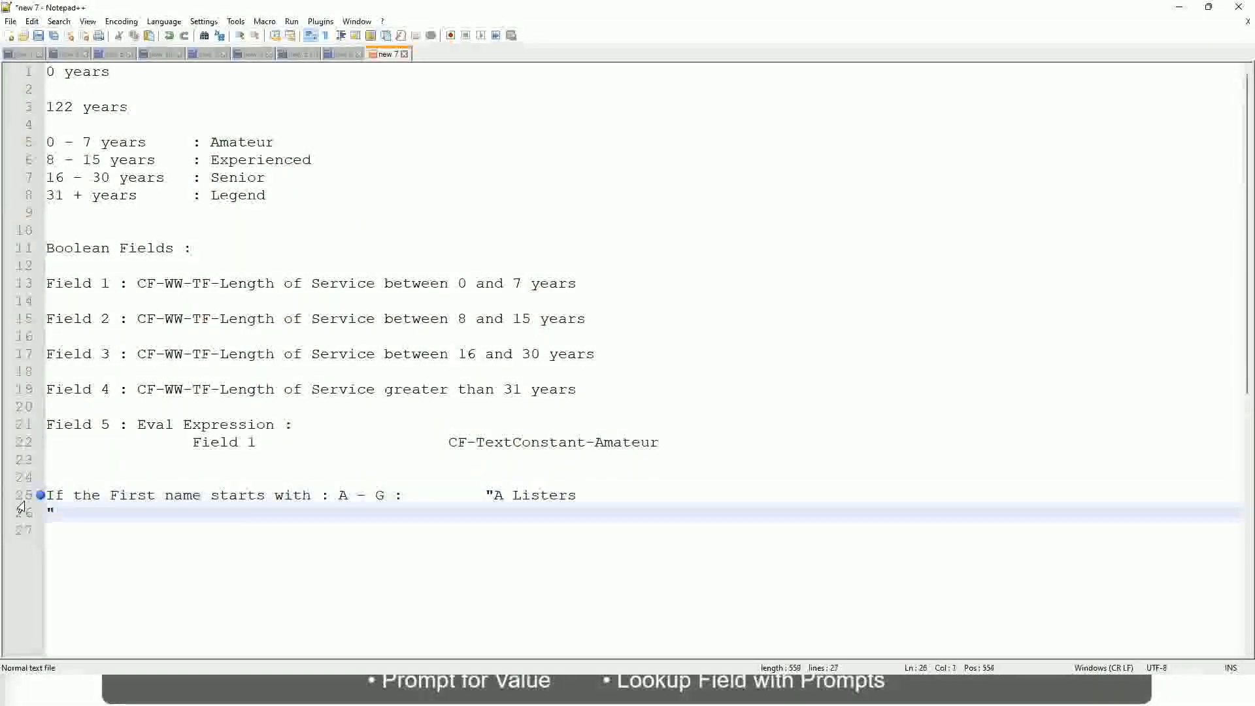
{"action": "key", "text": "Delete"}
{"action": "key", "text": "BackSpace"}
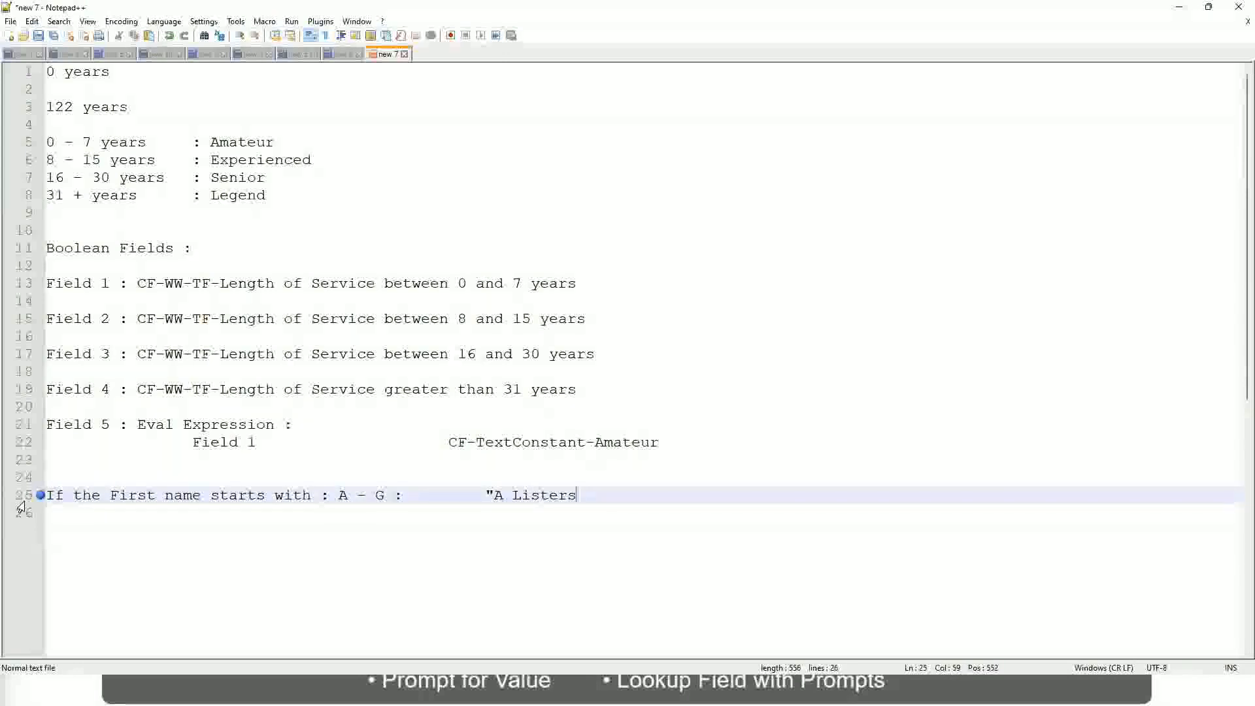
{"action": "type", "text": "\"\""}
{"action": "key", "text": "BackSpace"}
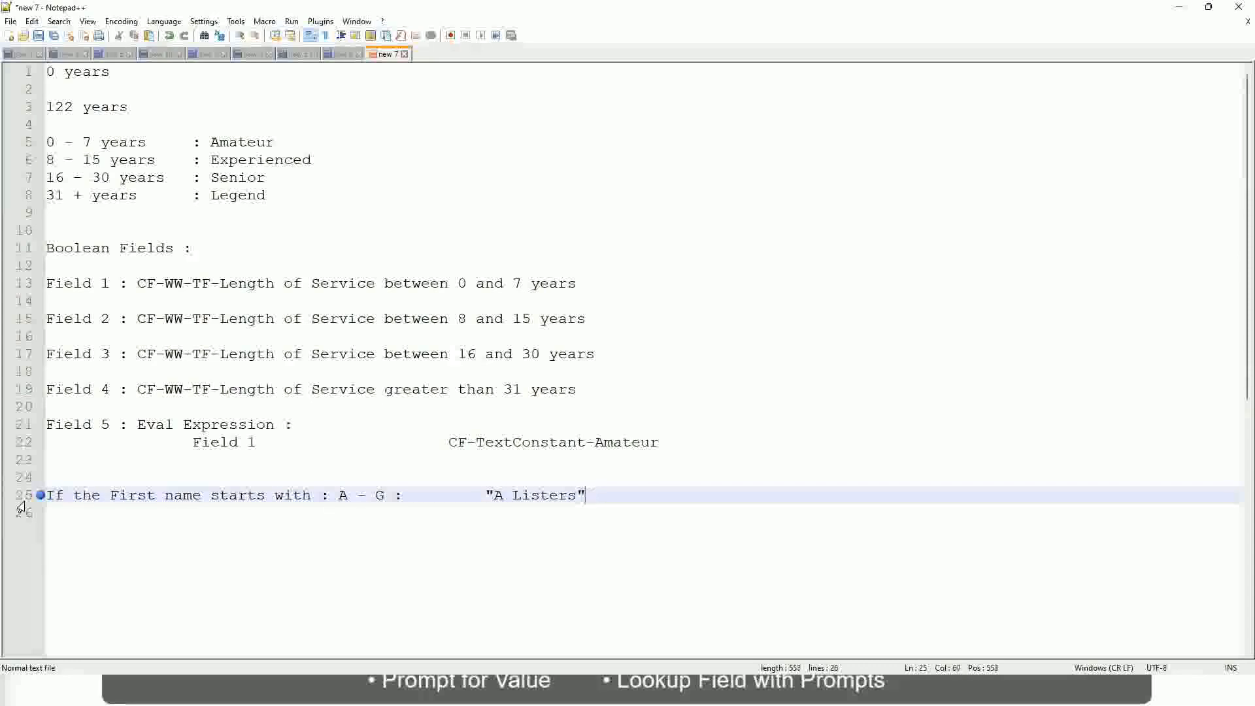
Step: Add a second rule line below for the range H - P with the aligned result "His Majesty" in quotation marks
{"action": "key", "text": "Return"}
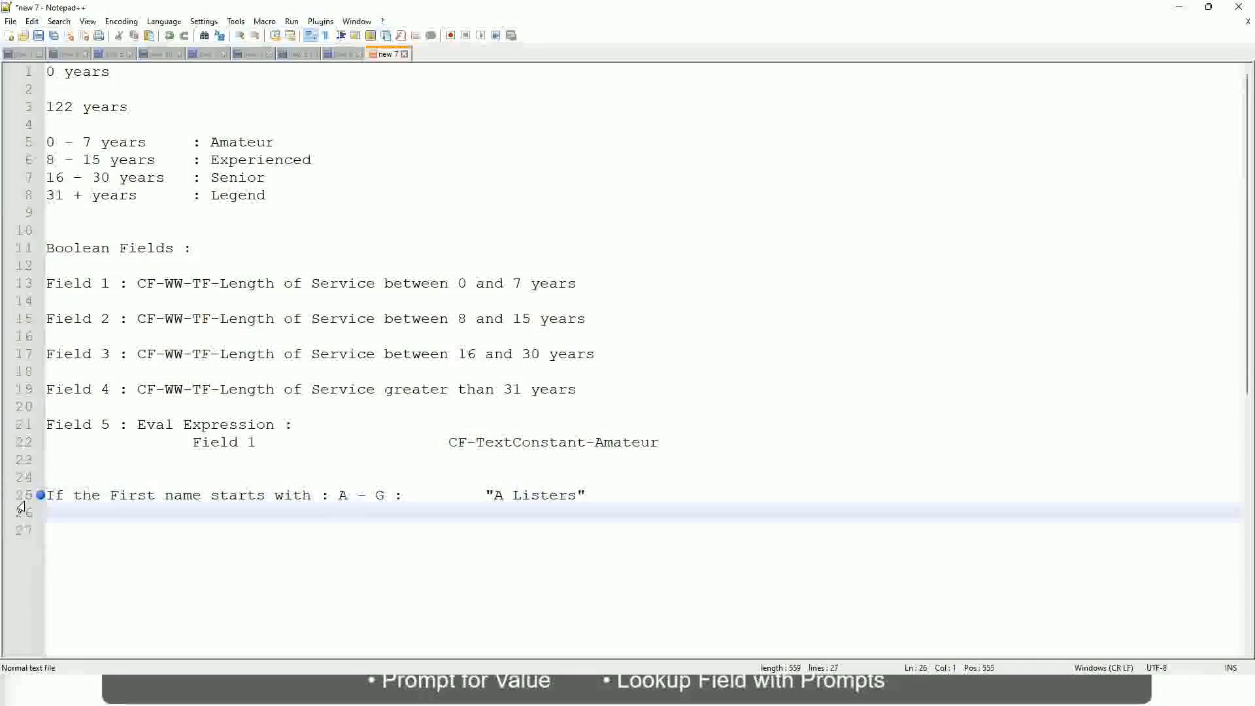
{"action": "type", "text": "H -"}
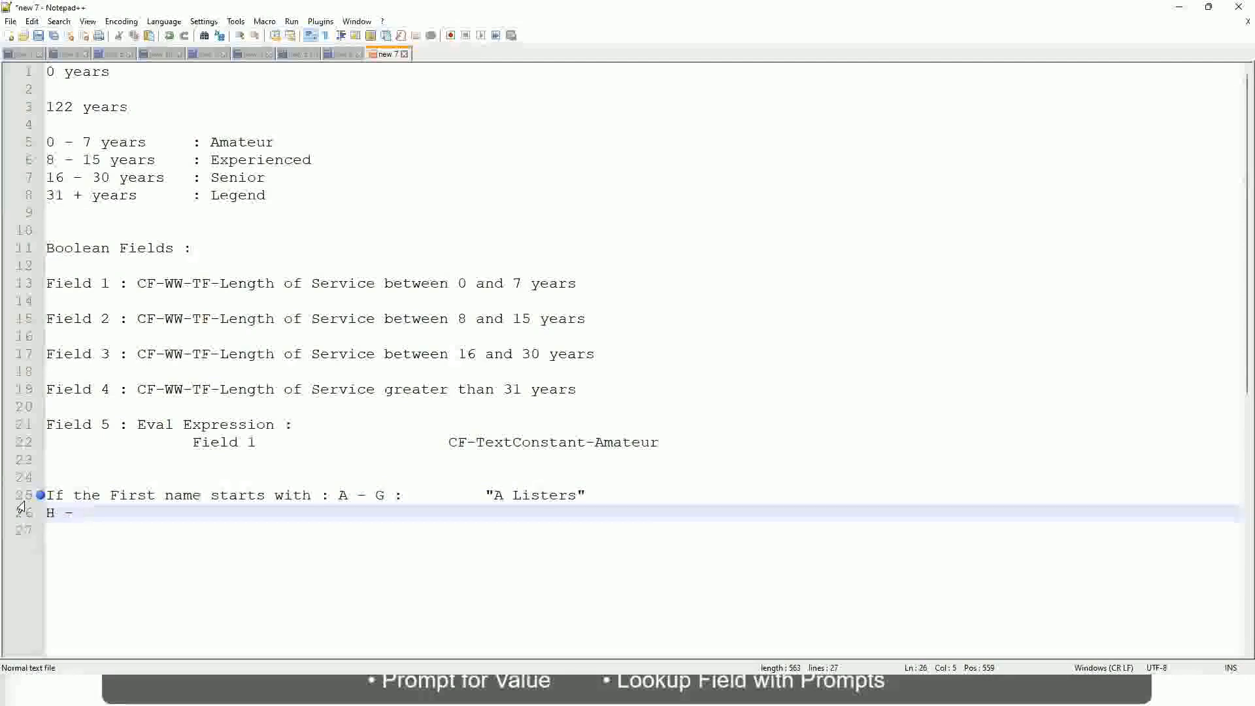
{"action": "type", "text": "P"}
{"action": "key", "text": "Tab"}
{"action": "key", "text": "Tab"}
{"action": "key", "text": "Tab"}
{"action": "key", "text": "Tab"}
{"action": "key", "text": "Tab"}
{"action": "key", "text": "Tab"}
{"action": "key", "text": "Tab"}
{"action": "key", "text": "Tab"}
{"action": "key", "text": "Tab"}
{"action": "type", "text": ":"}
{"action": "key", "text": "Tab"}
{"action": "key", "text": "Tab"}
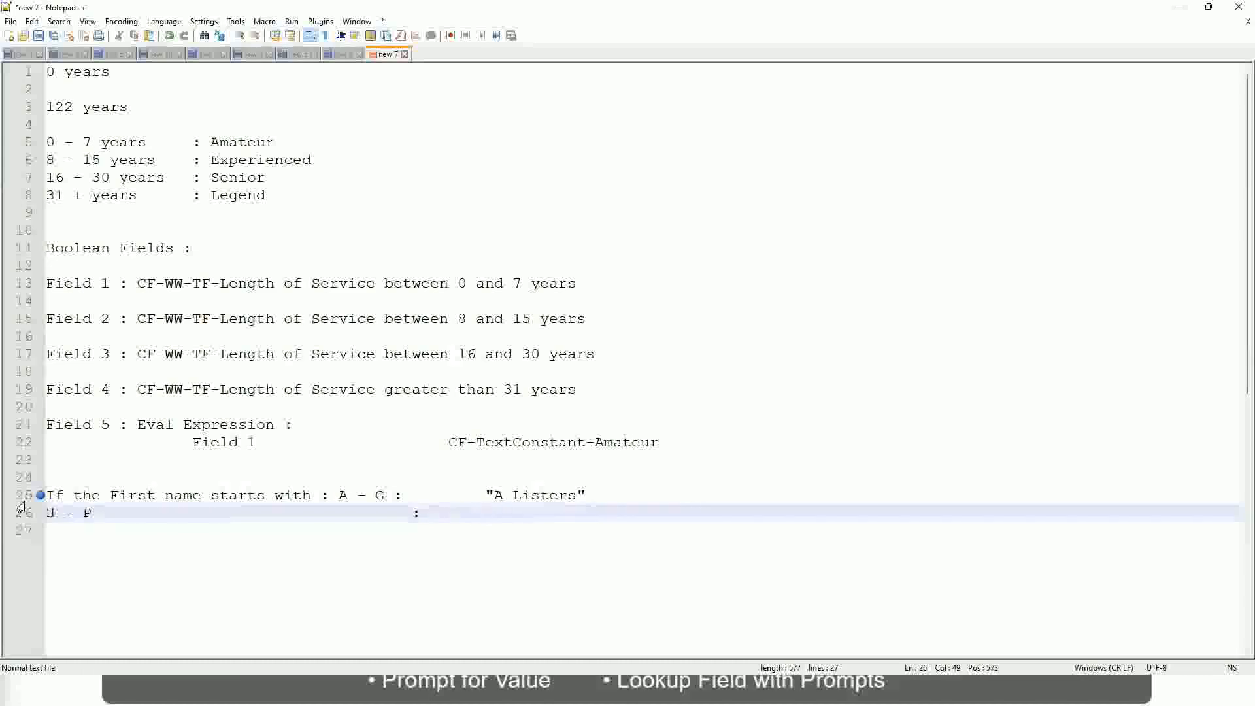
{"action": "type", "text": "\"His Majesty"}
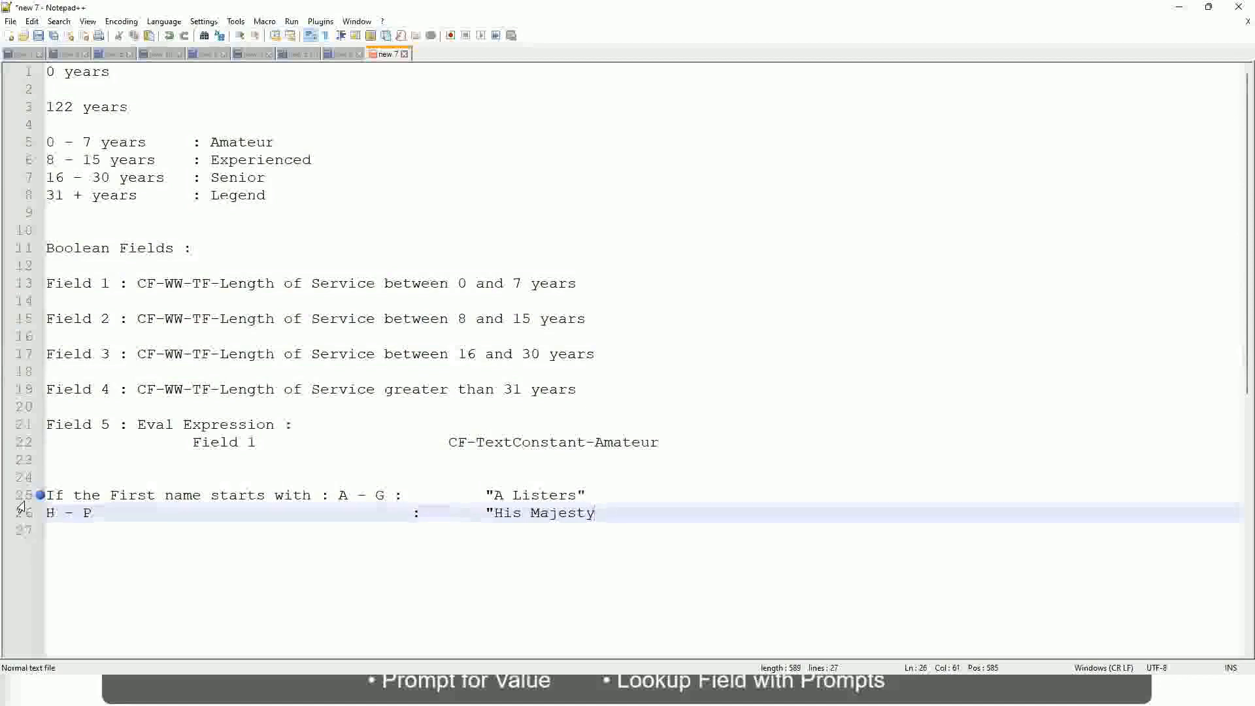
{"action": "type", "text": "\""}
Step: Add a third rule line for the range L - Z with the aligned result "Lords" in quotation marks
{"action": "key", "text": "Return"}
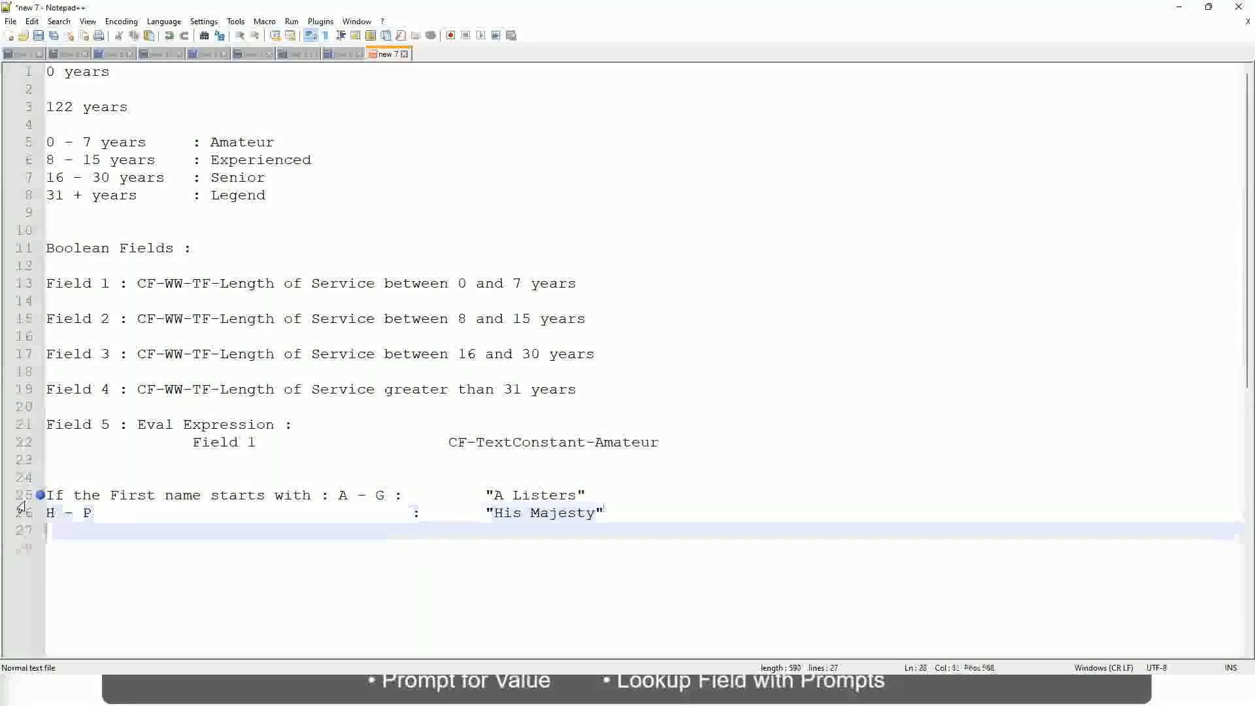
{"action": "type", "text": "L "}
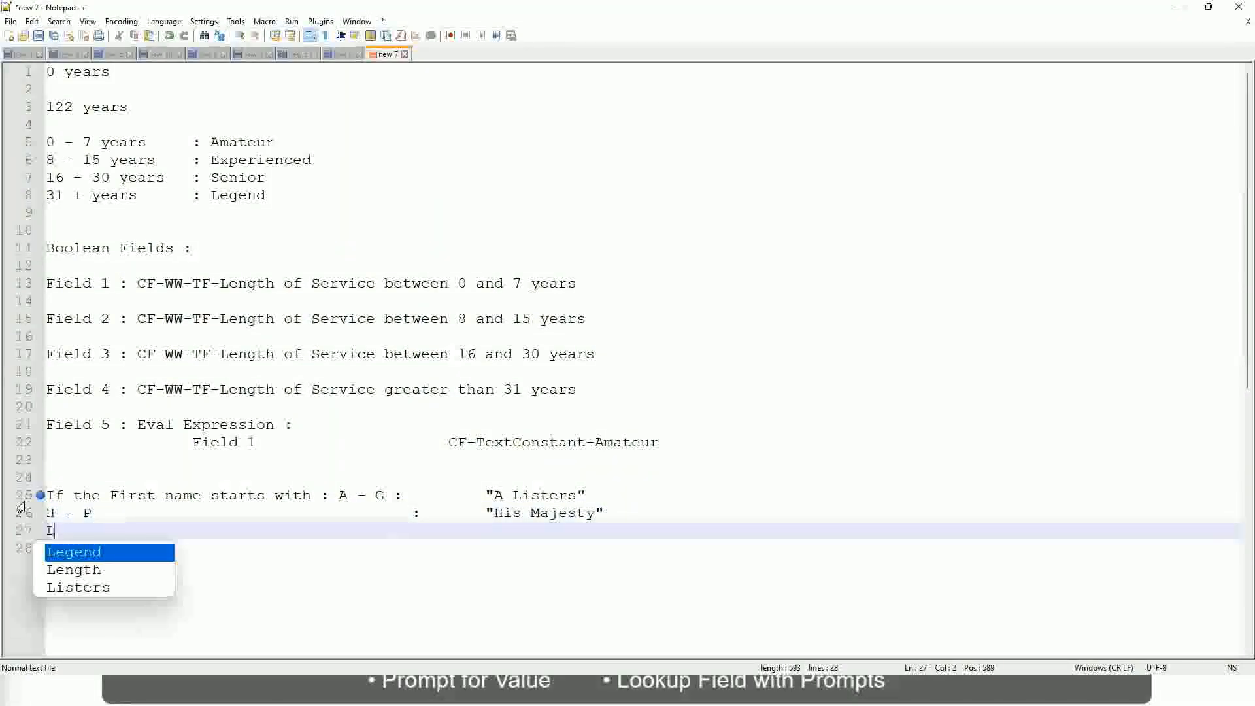
{"action": "type", "text": "- Z"}
{"action": "key", "text": "Tab"}
{"action": "key", "text": "Tab"}
{"action": "key", "text": "Tab"}
{"action": "key", "text": "Tab"}
{"action": "key", "text": "Tab"}
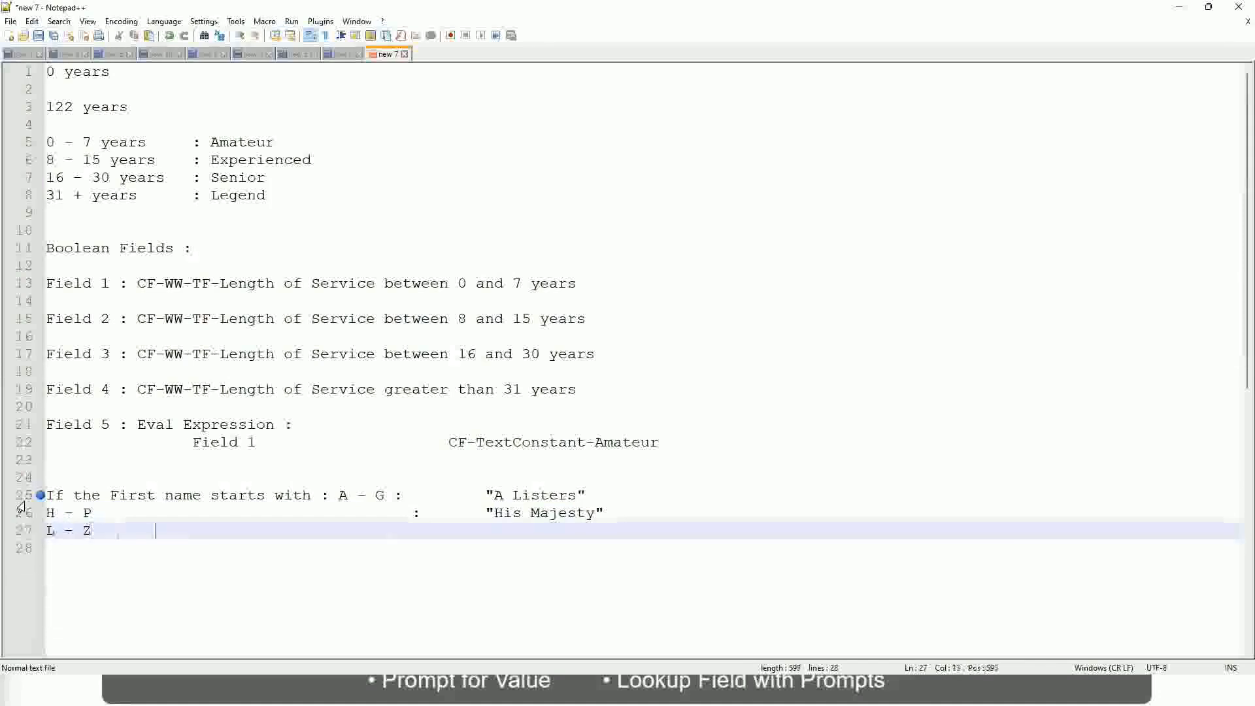
{"action": "key", "text": "Tab"}
{"action": "key", "text": "Tab"}
{"action": "key", "text": "Tab"}
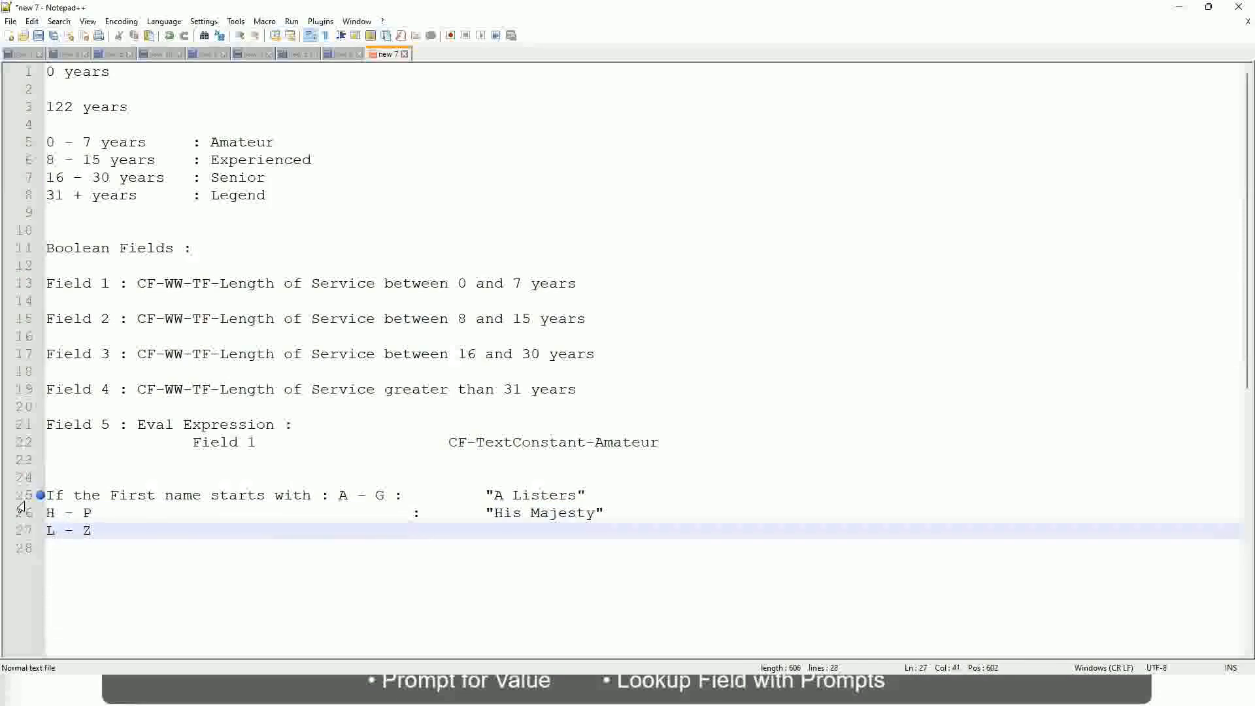
{"action": "type", "text": ":       \"Lords"}
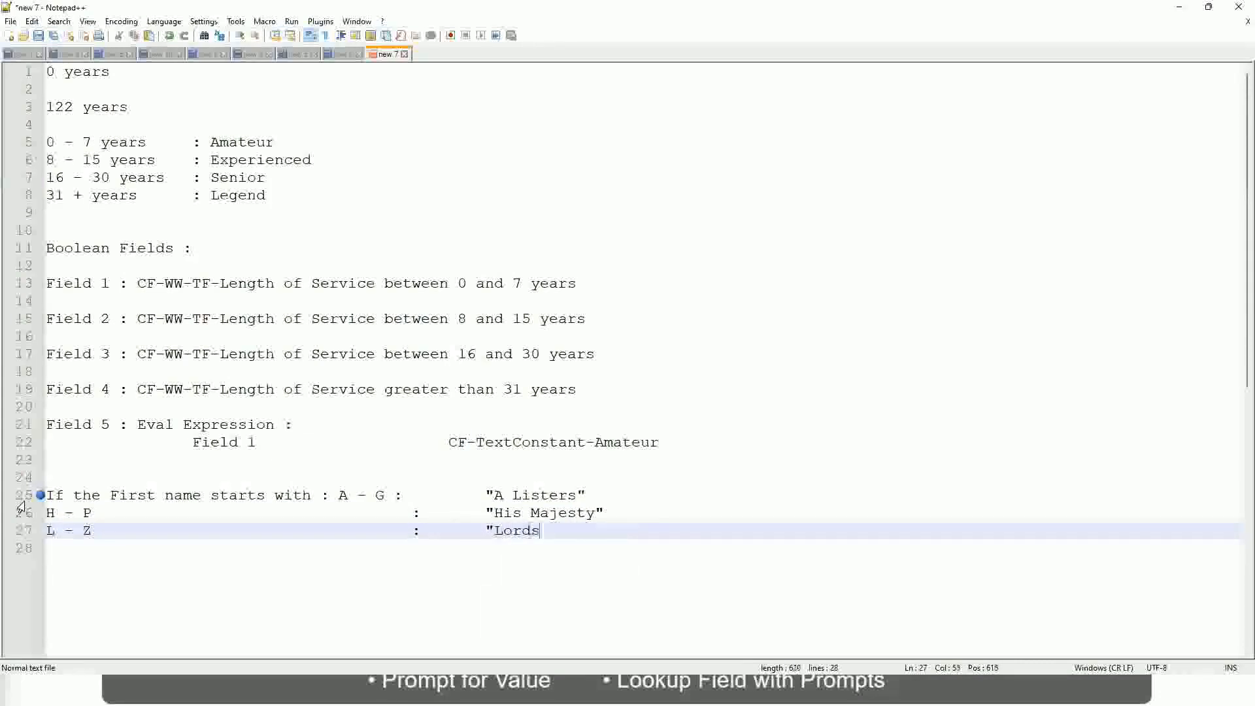
{"action": "type", "text": "\"\""}
{"action": "key", "text": "BackSpace"}
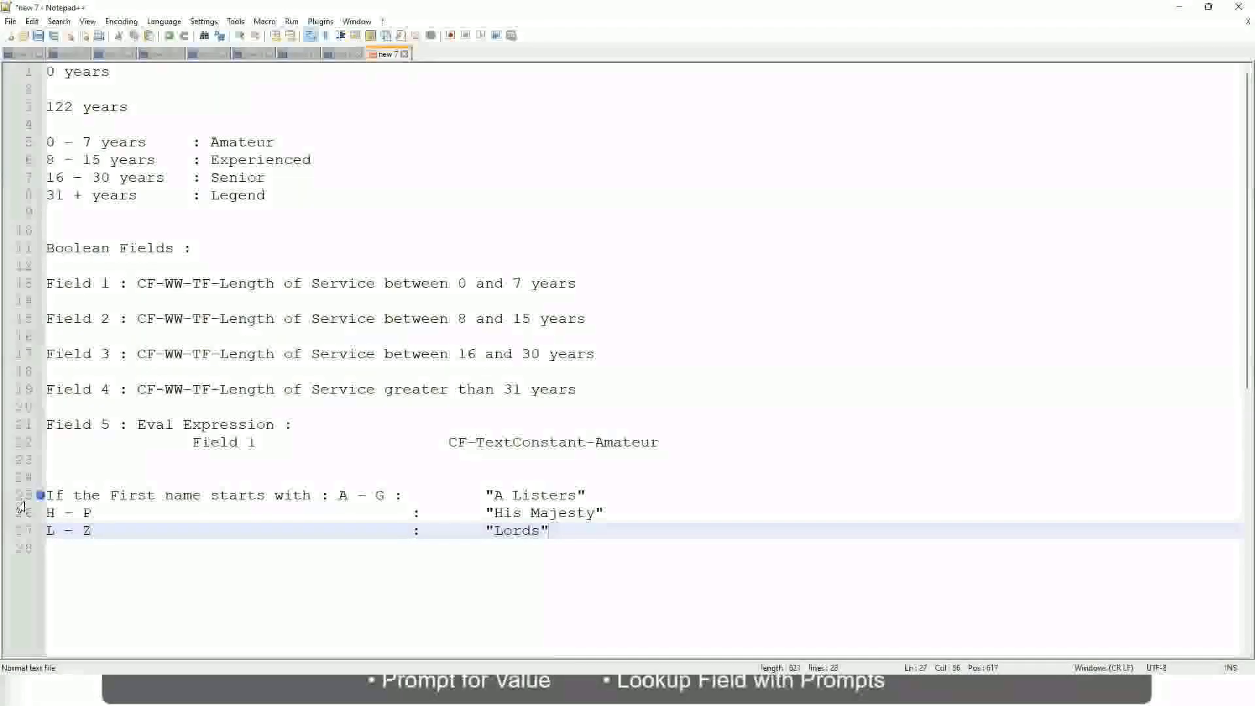
Step: Replace the three first-name rule lines with the opening word "If" of a new condition
{"action": "left_click", "coordinate": [557, 530]}
{"action": "left_click_drag", "start_coordinate": [544, 530], "coordinate": [587, 495]}
{"action": "left_click", "coordinate": [515, 495]}
{"action": "left_click", "coordinate": [566, 517]}
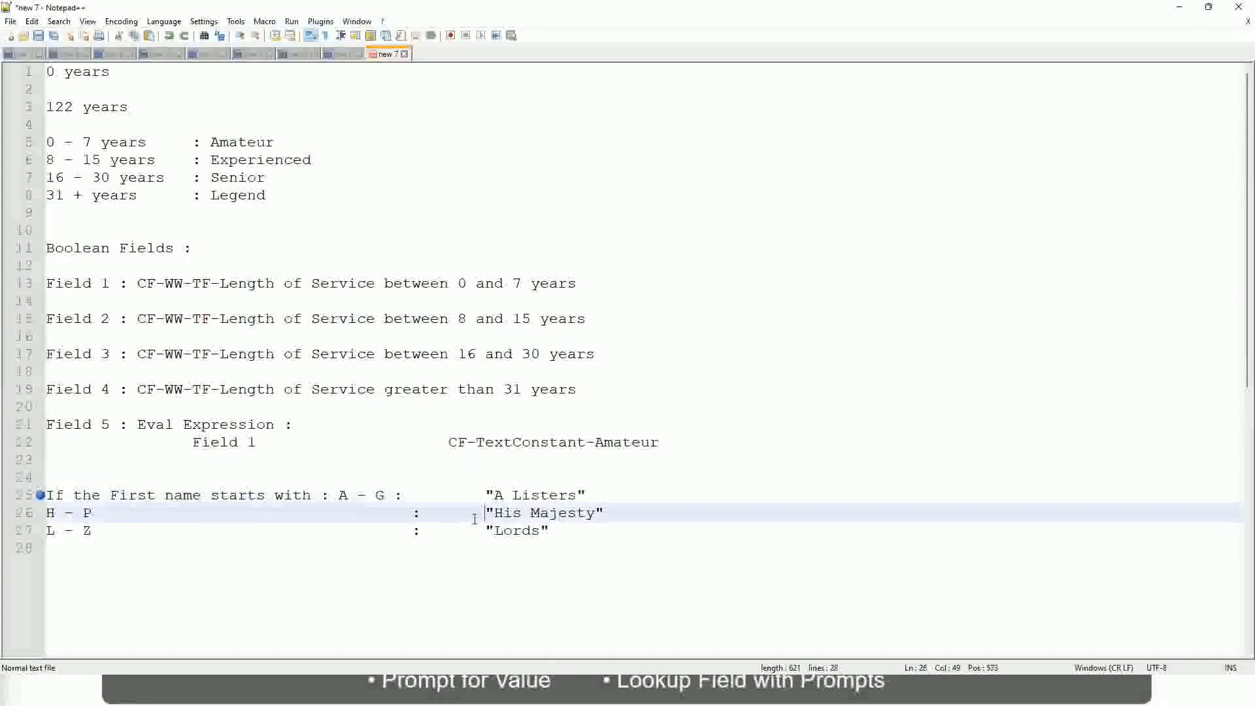
{"action": "left_click_drag", "start_coordinate": [578, 531], "coordinate": [38, 495]}
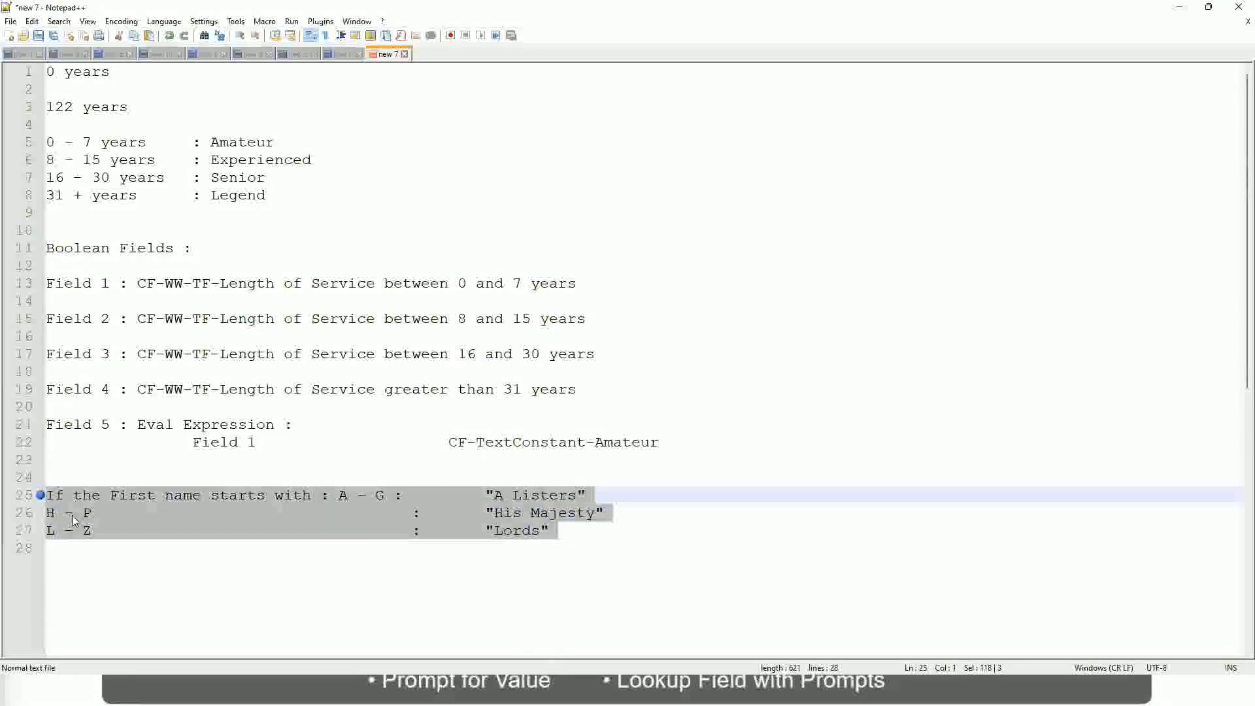
{"action": "type", "text": "If "}
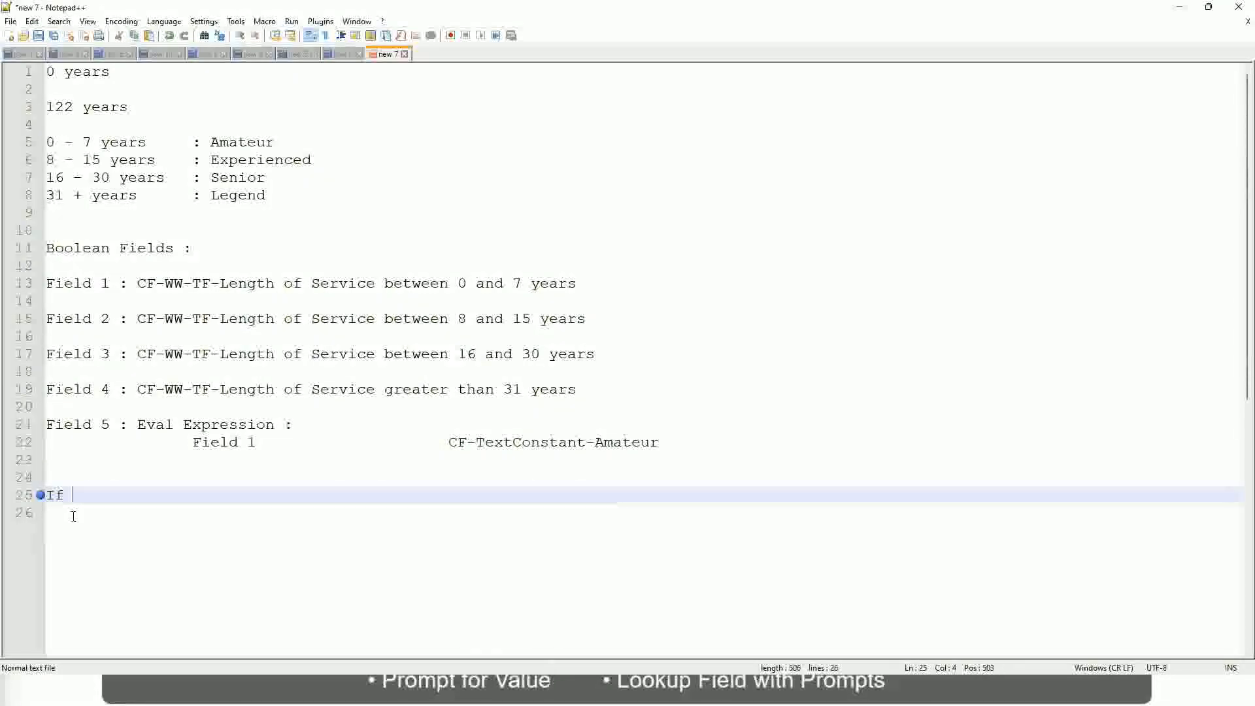
{"action": "type", "text": "Prior E"}
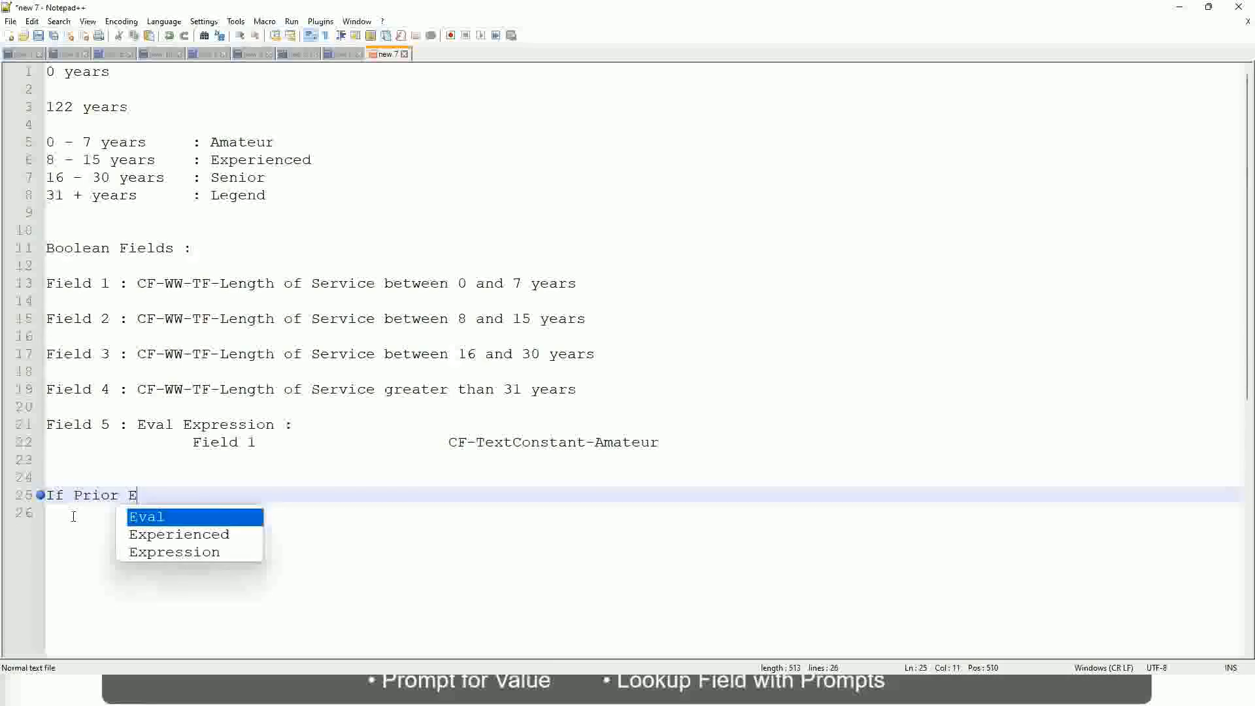
{"action": "type", "text": "xperience"}
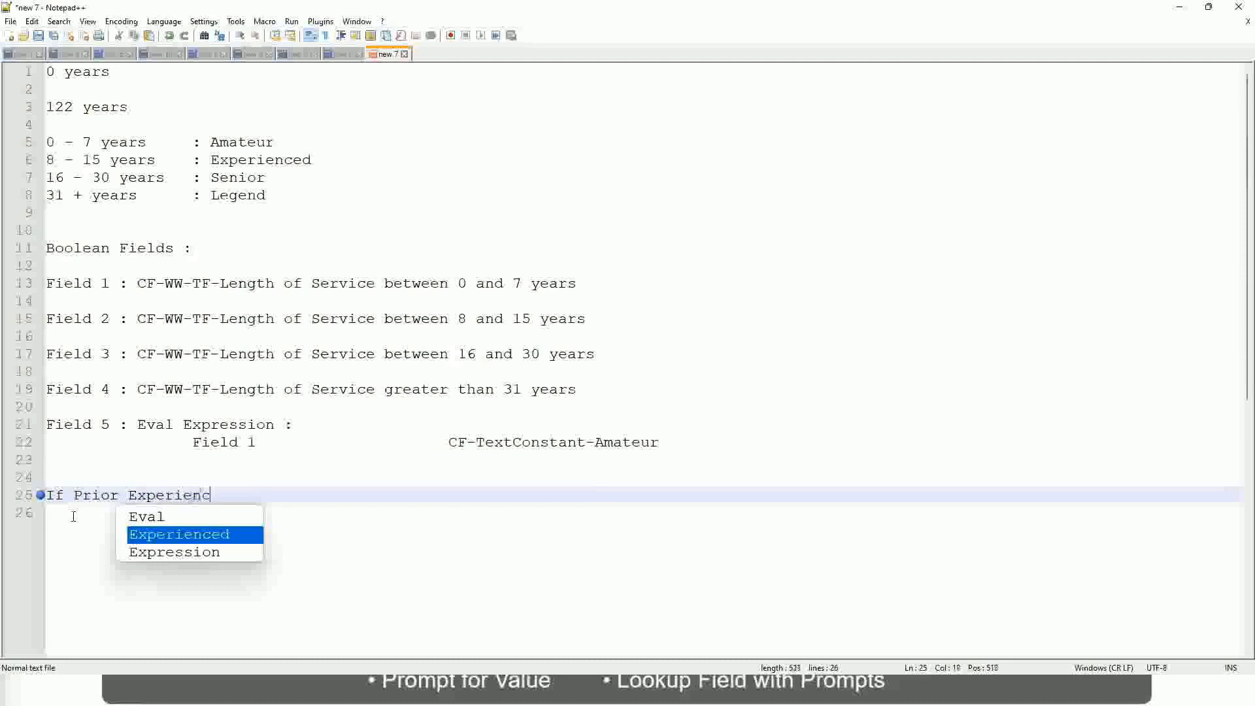
{"action": "key", "text": "BackSpace"}
{"action": "key", "text": "BackSpace"}
{"action": "key", "text": "BackSpace"}
{"action": "key", "text": "BackSpace"}
{"action": "key", "text": "BackSpace"}
{"action": "key", "text": "BackSpace"}
{"action": "key", "text": "BackSpace"}
{"action": "key", "text": "BackSpace"}
{"action": "key", "text": "BackSpace"}
{"action": "key", "text": "BackSpace"}
{"action": "key", "text": "BackSpace"}
{"action": "key", "text": "BackSpace"}
{"action": "key", "text": "BackSpace"}
{"action": "key", "text": "BackSpace"}
{"action": "key", "text": "BackSpace"}
{"action": "key", "text": "BackSpace"}
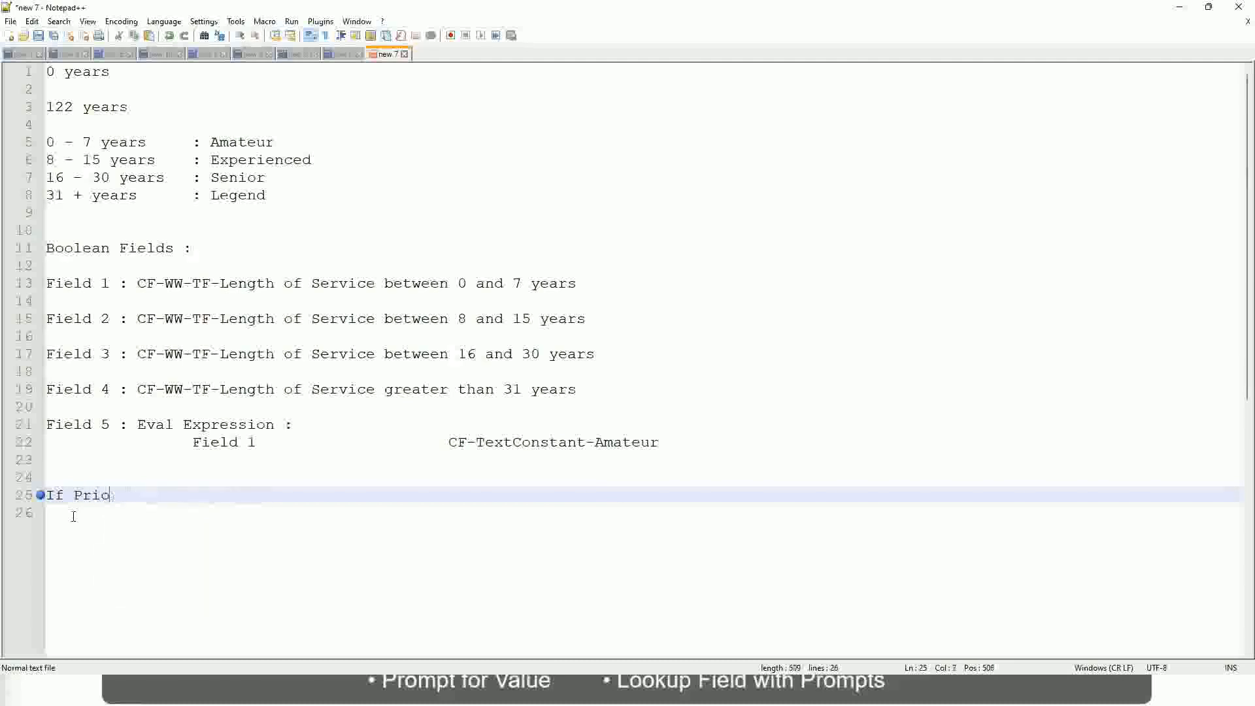
{"action": "type", "text": "Job "}
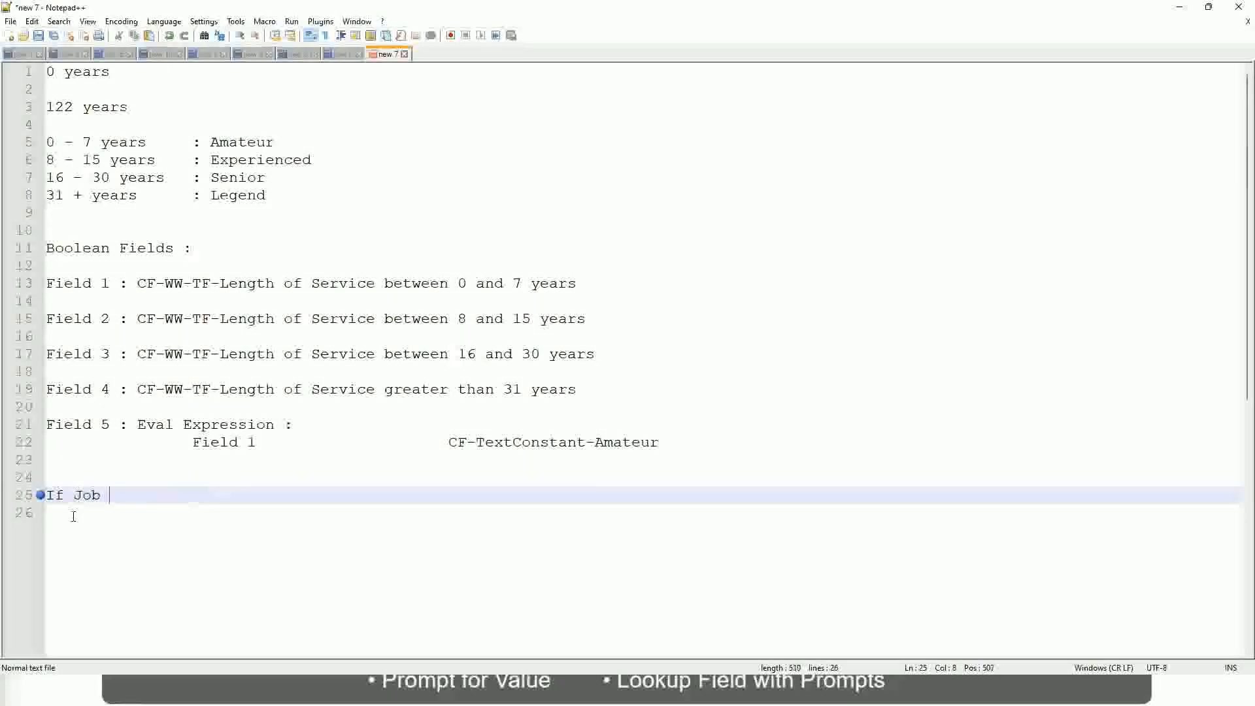
{"action": "type", "text": "Profile is "}
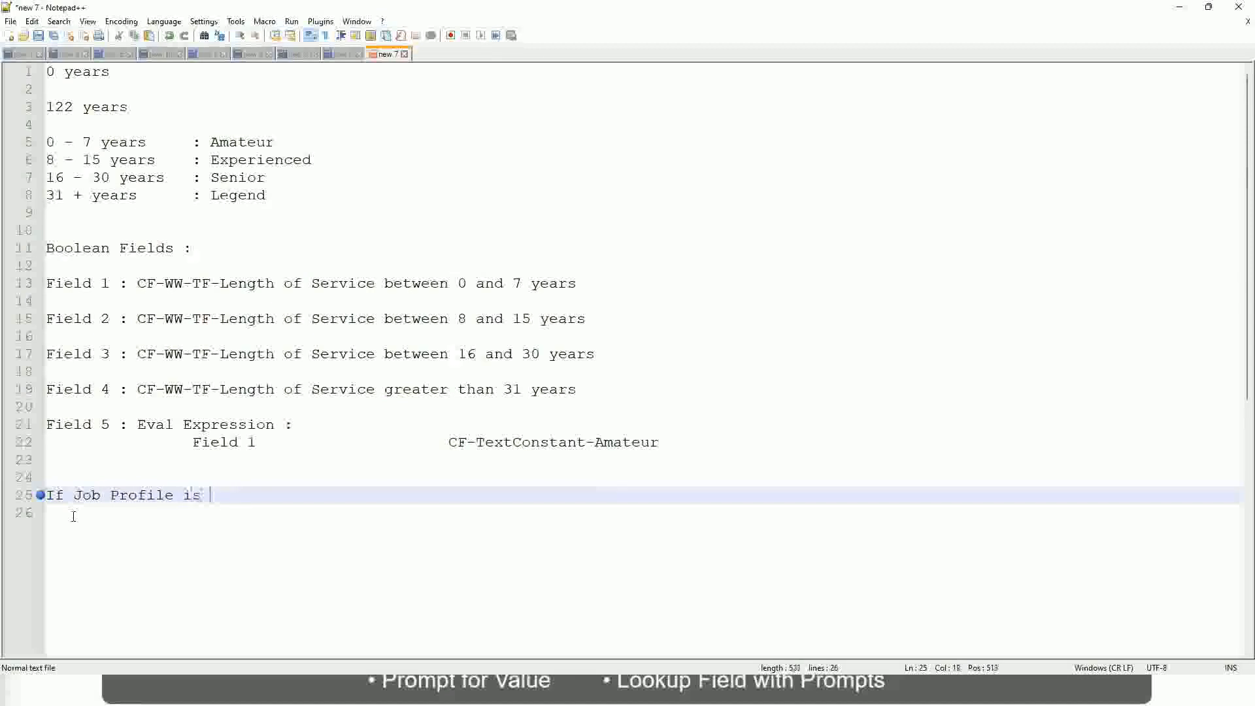
{"action": "type", "text": ": Manage"}
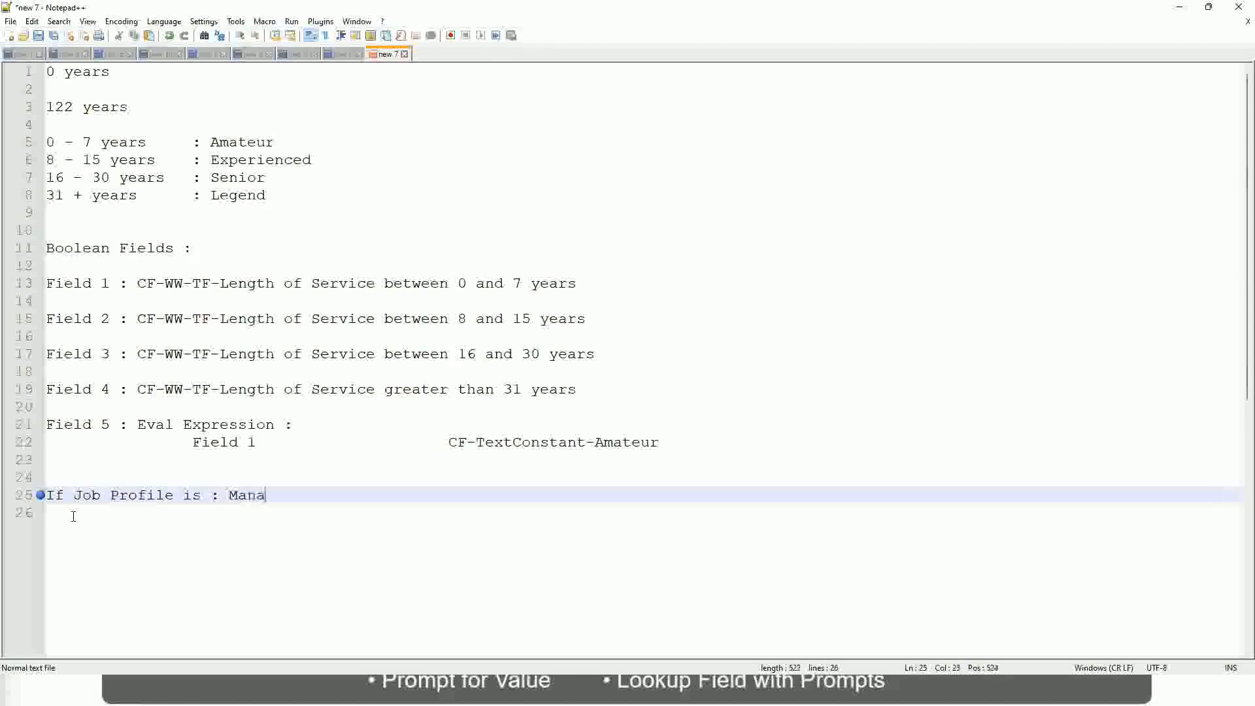
{"action": "key", "text": "BackSpace"}
{"action": "key", "text": "BackSpace"}
{"action": "key", "text": "BackSpace"}
{"action": "key", "text": "BackSpace"}
{"action": "key", "text": "BackSpace"}
{"action": "key", "text": "BackSpace"}
{"action": "key", "text": "BackSpace"}
{"action": "key", "text": "BackSpace"}
{"action": "key", "text": "BackSpace"}
{"action": "key", "text": "BackSpace"}
{"action": "key", "text": "BackSpace"}
{"action": "key", "text": "BackSpace"}
{"action": "key", "text": "BackSpace"}
{"action": "key", "text": "BackSpace"}
{"action": "key", "text": "BackSpace"}
{"action": "key", "text": "BackSpace"}
{"action": "key", "text": "BackSpace"}
{"action": "key", "text": "BackSpace"}
{"action": "key", "text": "BackSpace"}
{"action": "key", "text": "BackSpace"}
Step: Continue the condition on line 25 after "If" with "Management Level is Manager or Above"
{"action": "type", "text": "Manage"}
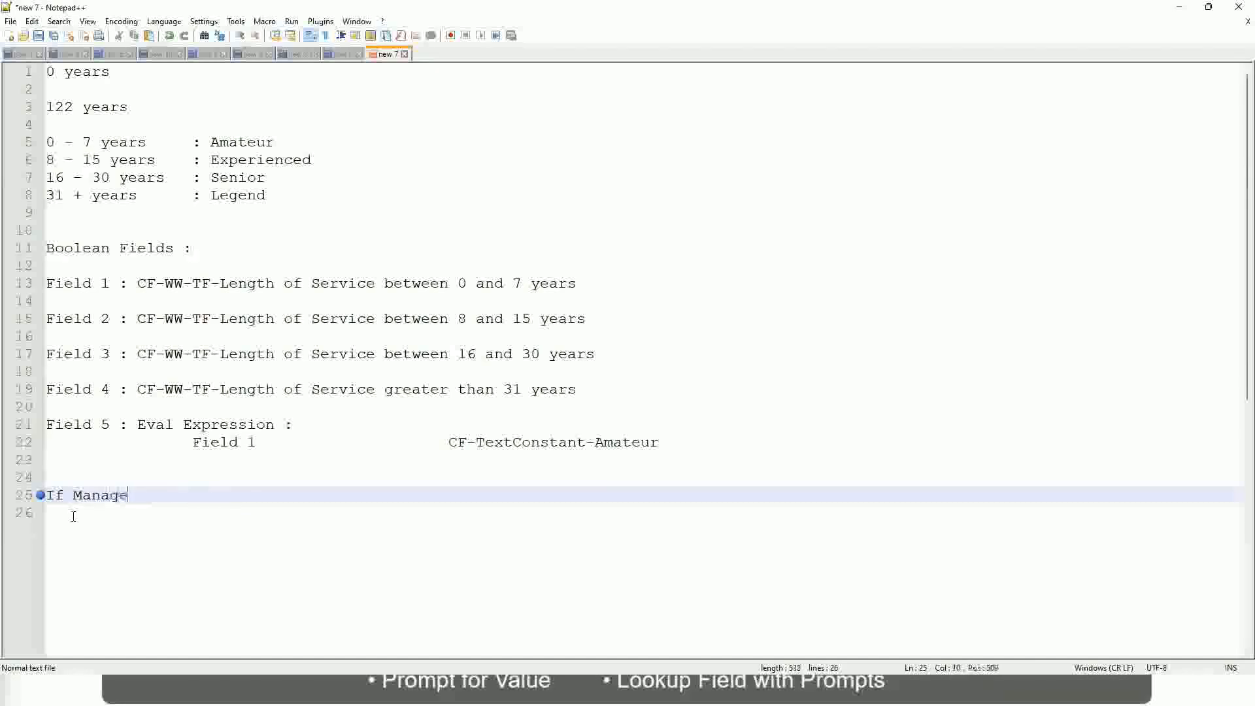
{"action": "type", "text": "ment Level "}
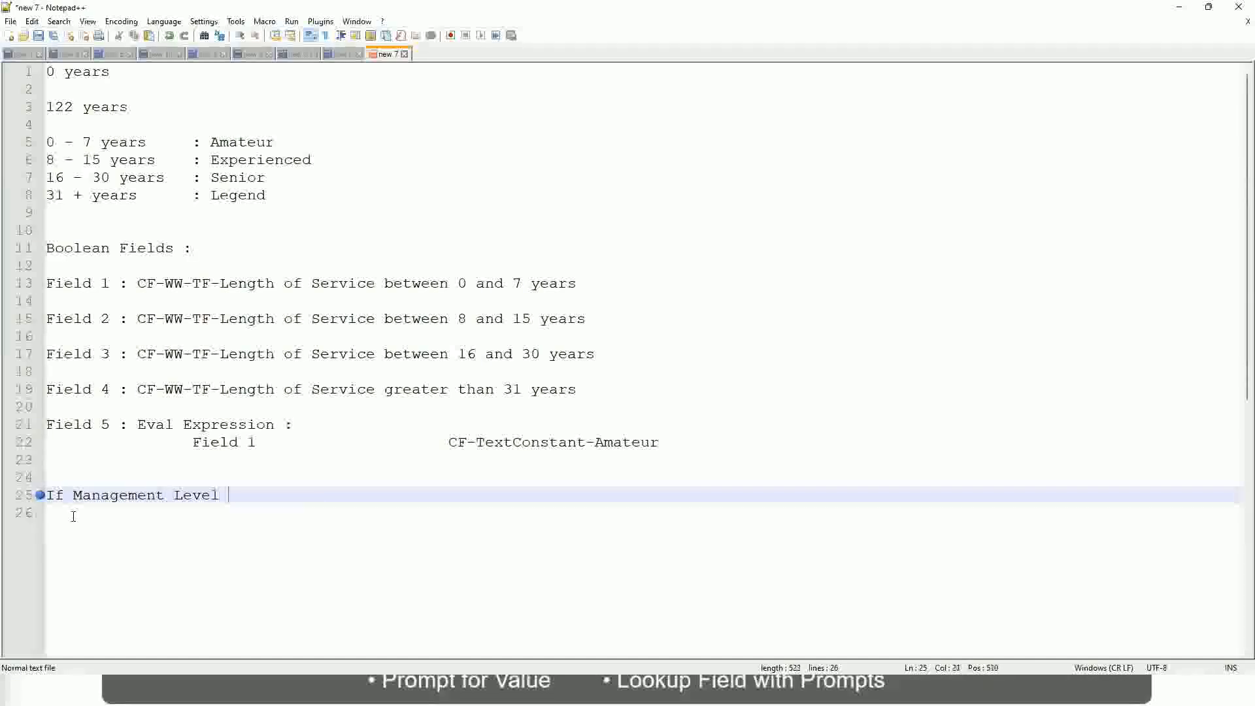
{"action": "type", "text": "is Manager "}
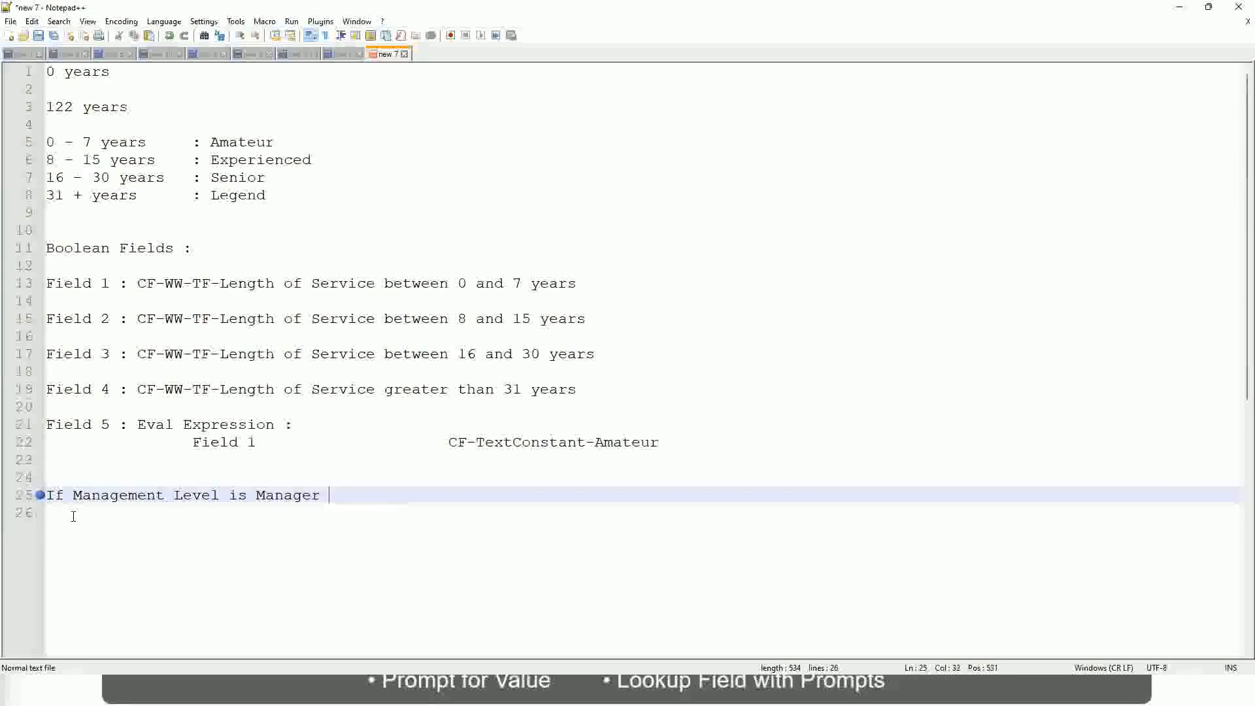
{"action": "type", "text": "or Above"}
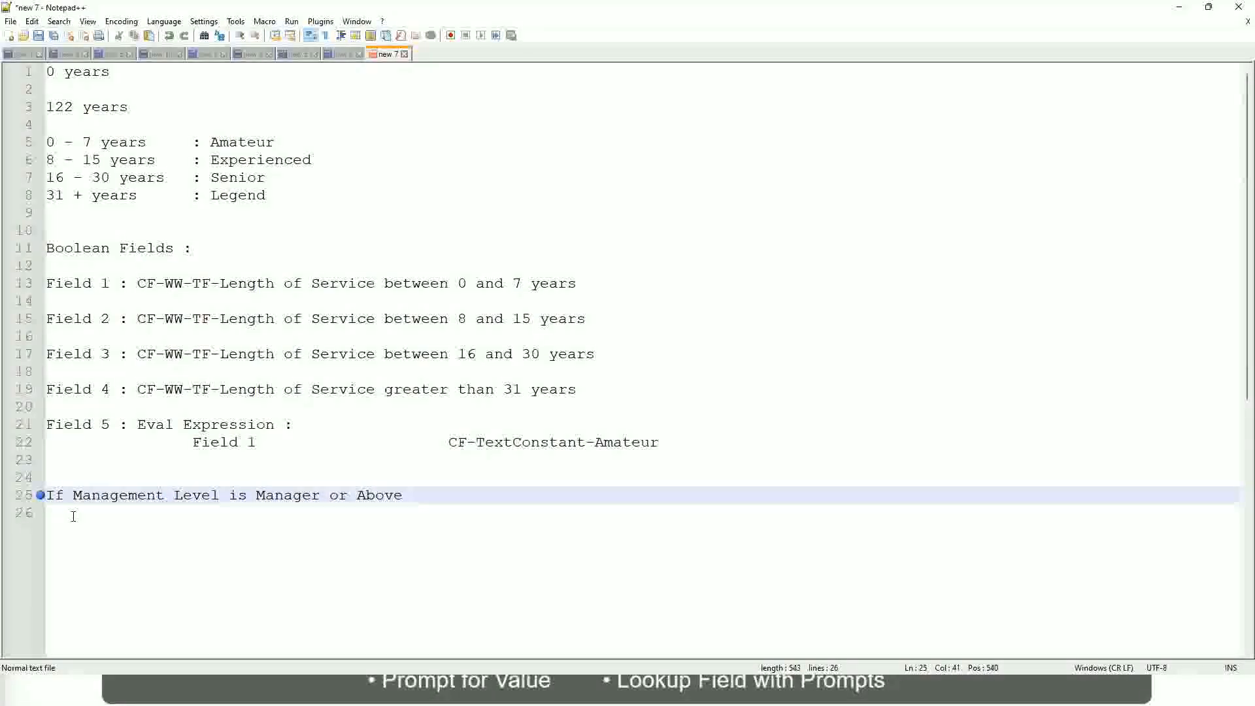
Step: Add the result "Proposed Allowance Plan" on the same line, spaced several tab stops after the management level condition
{"action": "key", "text": "Tab"}
{"action": "key", "text": "Tab"}
{"action": "key", "text": "Tab"}
{"action": "key", "text": "Tab"}
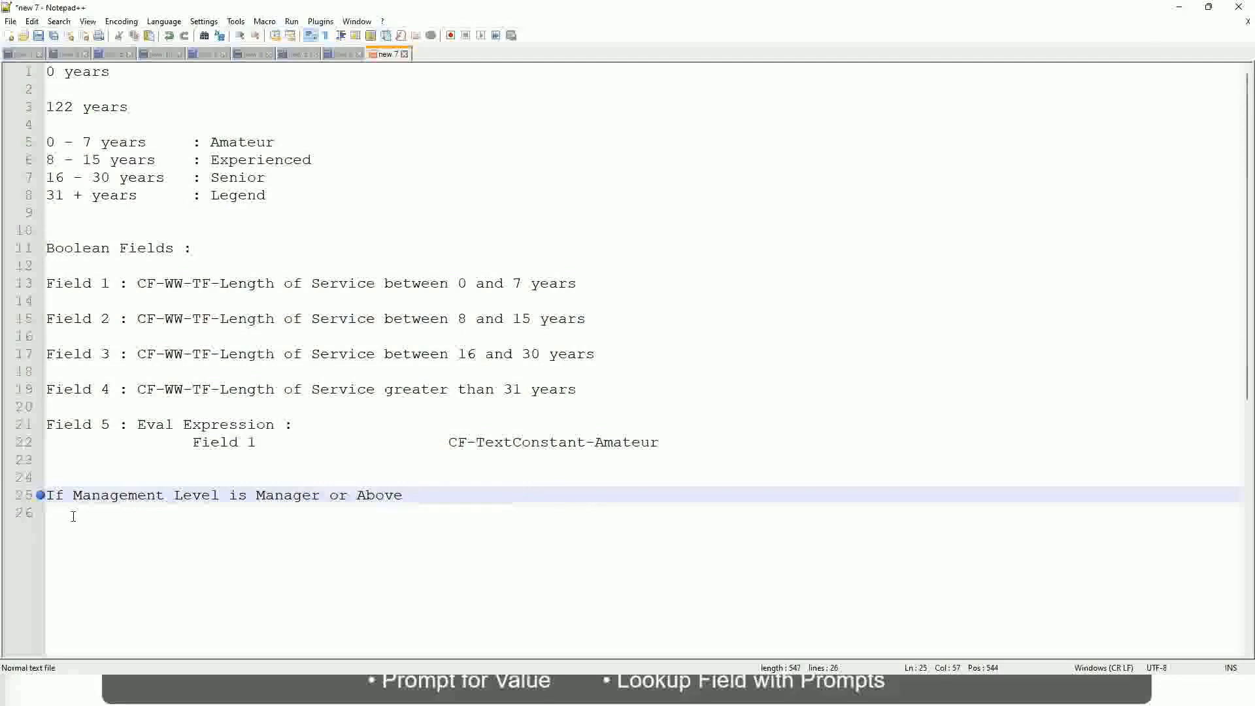
{"action": "key", "text": "Tab"}
{"action": "type", "text": "Proposed"}
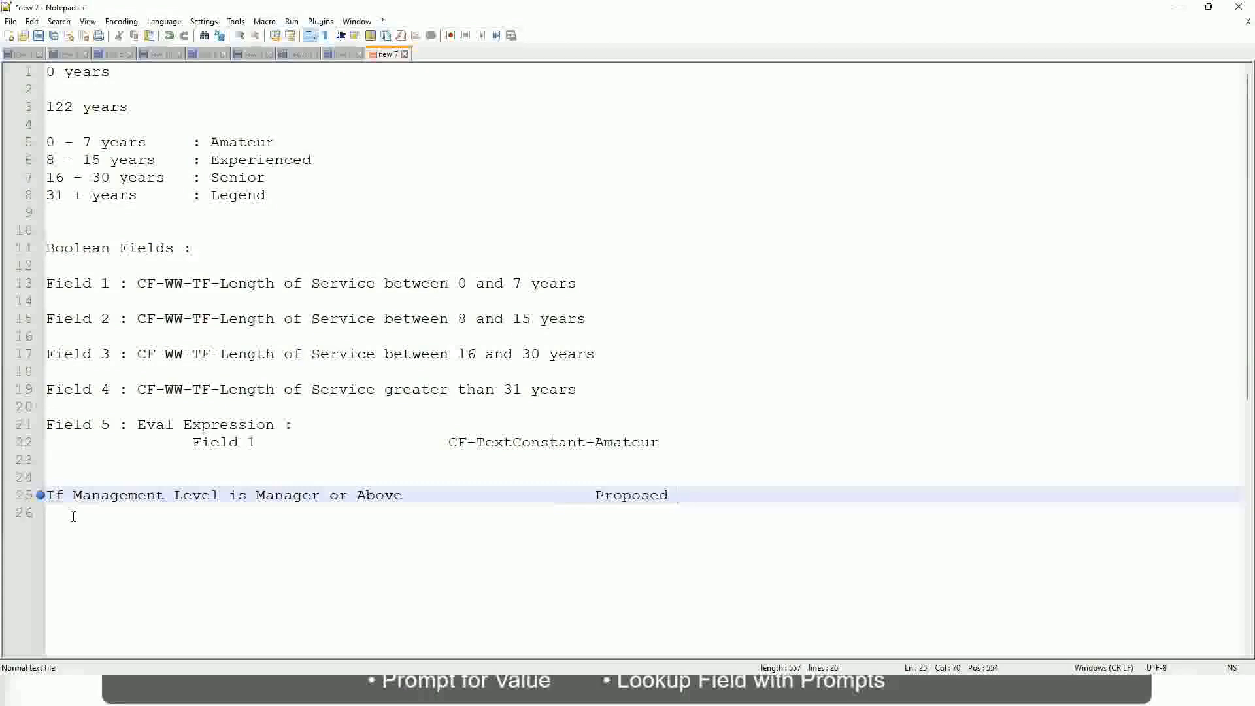
{"action": "type", "text": "Allowance Plan"}
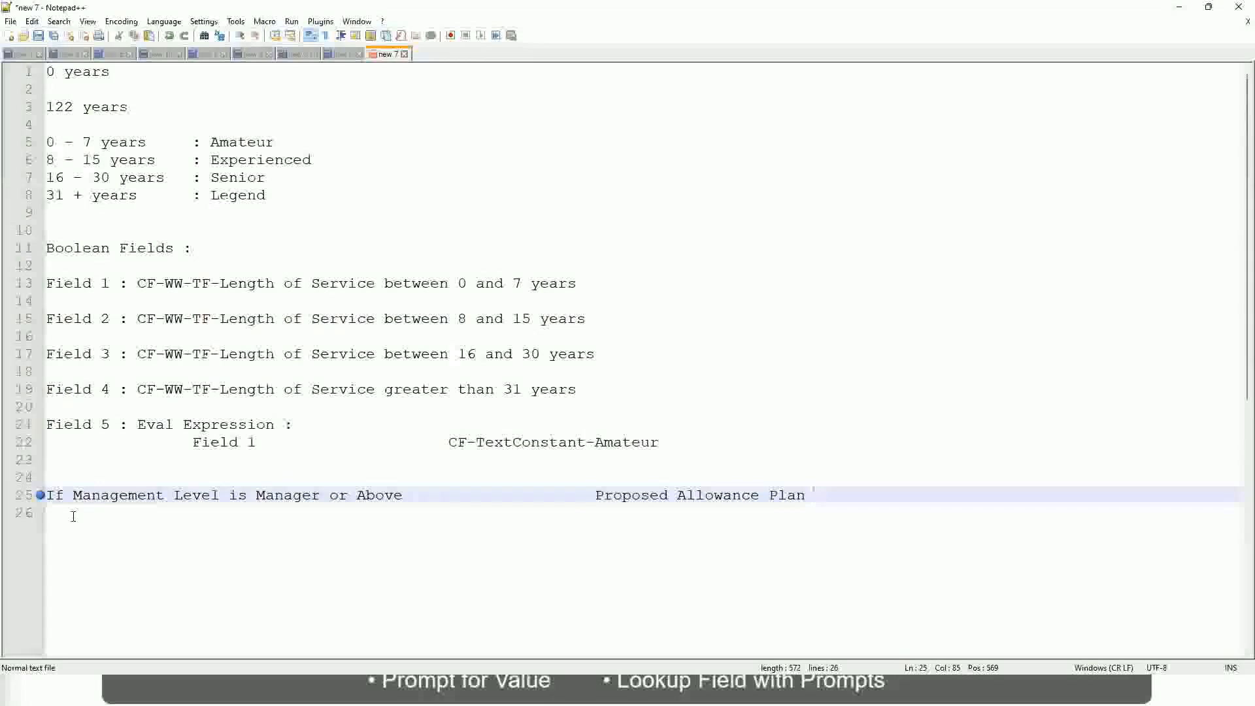
Step: Complete the line 25 result with ": Car Allowance" and begin line 26 with "If Management Level is"
{"action": "type", "text": ": "}
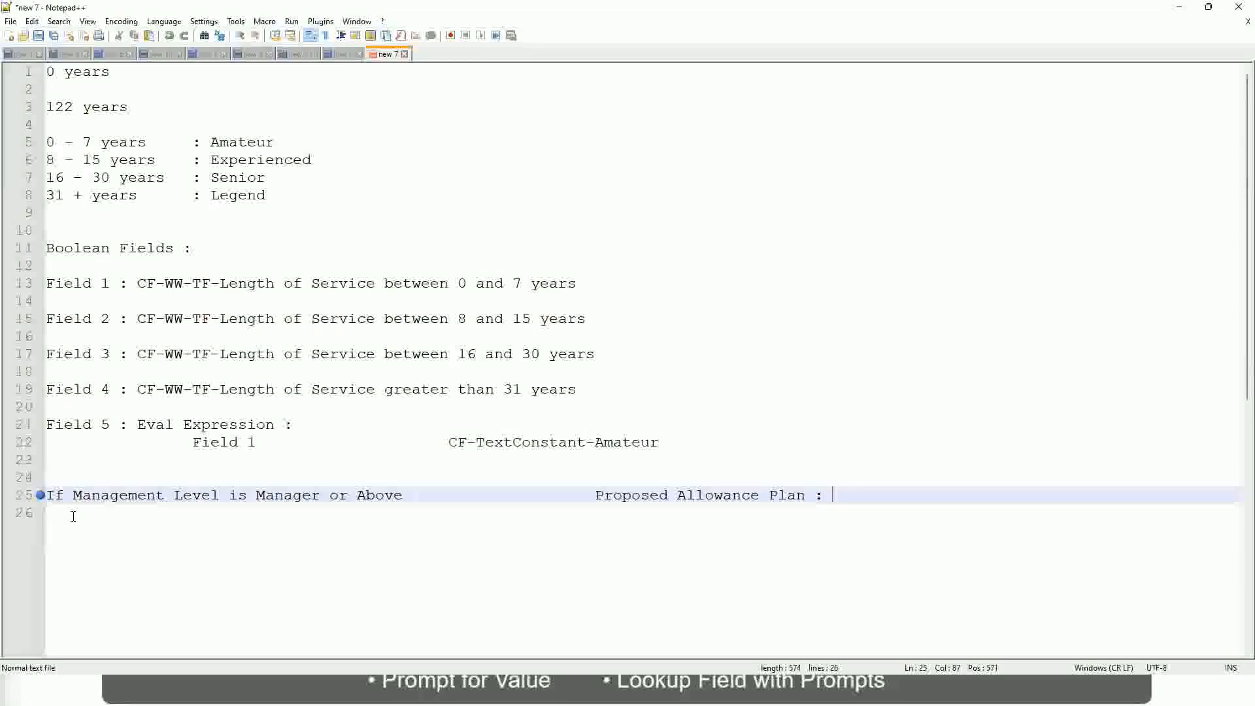
{"action": "type", "text": "Car Allowance"}
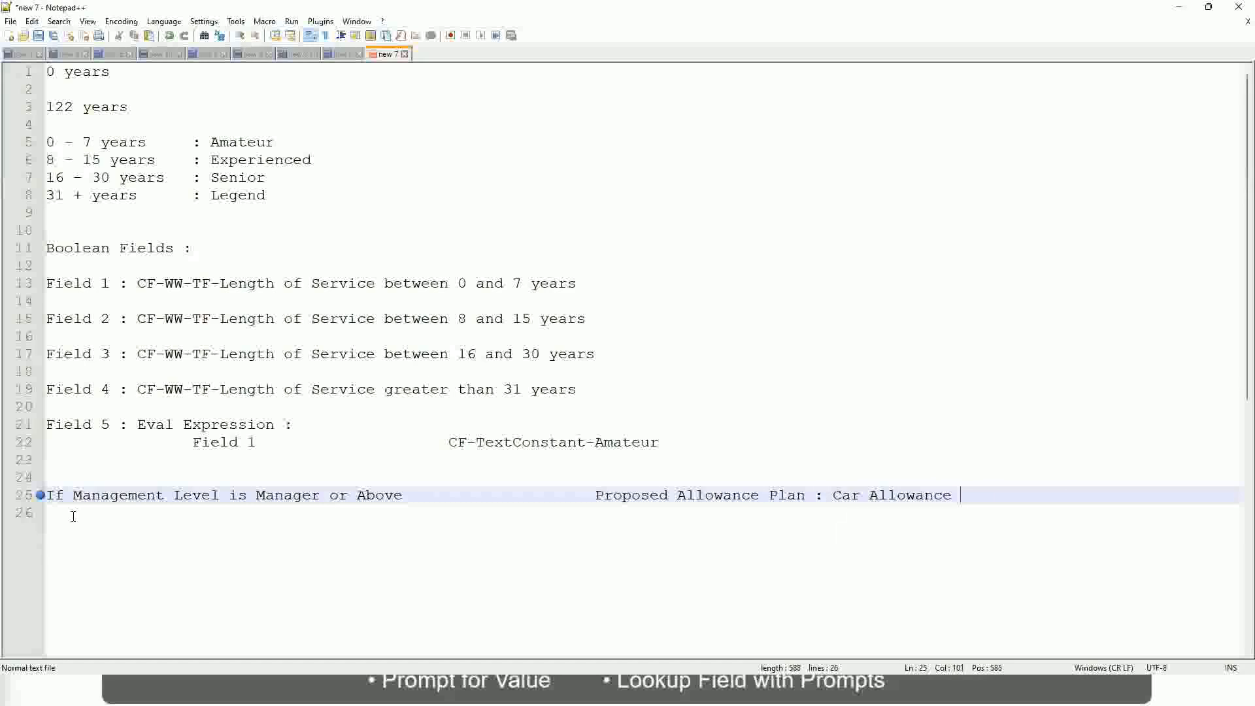
{"action": "key", "text": "Return"}
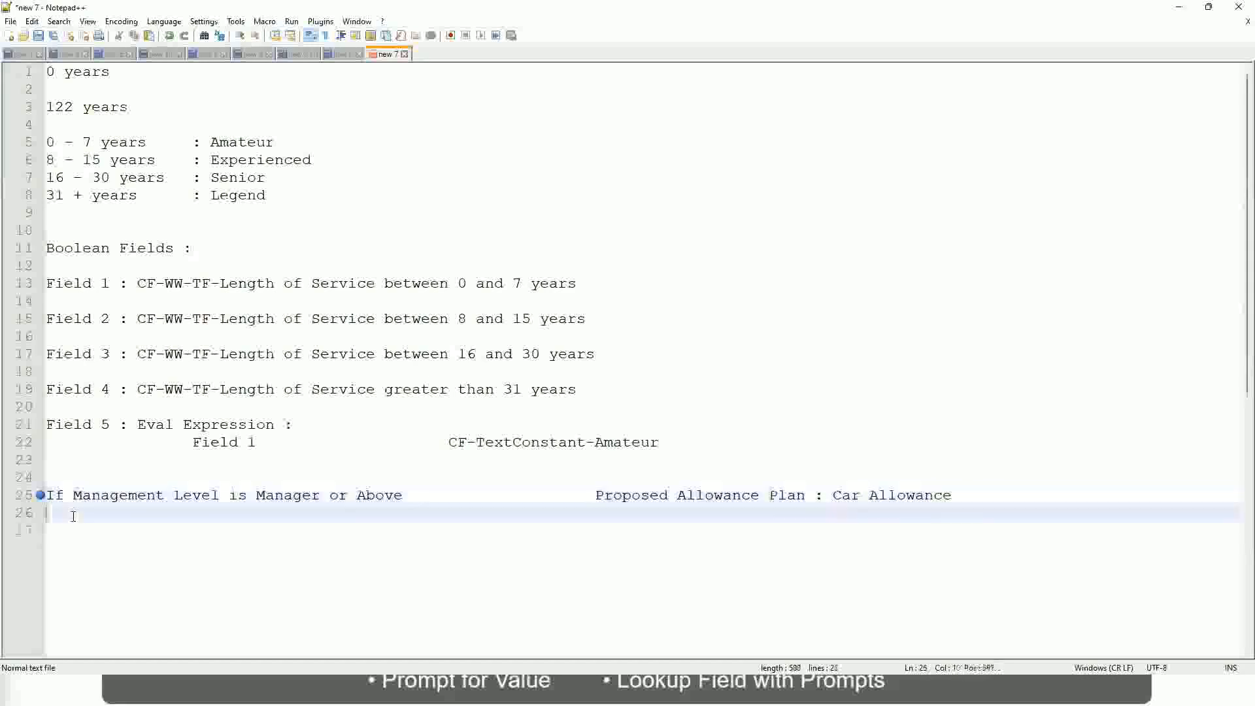
{"action": "type", "text": "If Management Level is"}
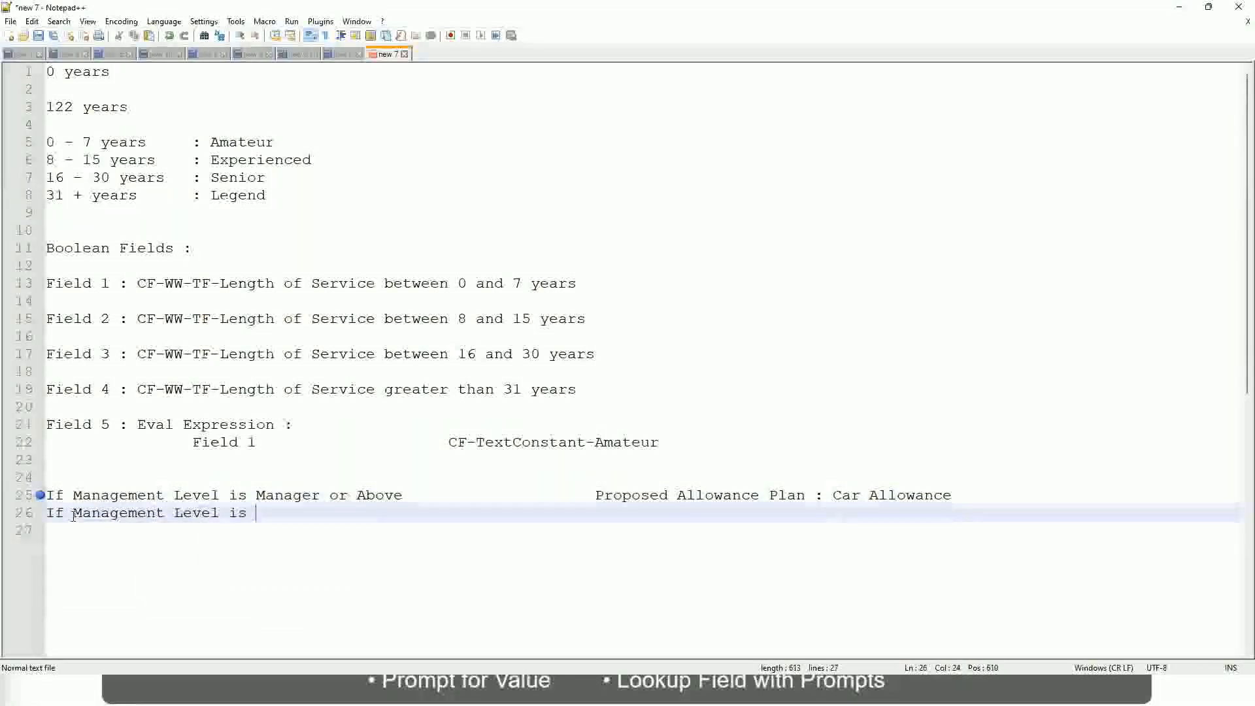
Step: Remove "or Above" from the Manager condition on line 25
{"action": "key", "text": "Up"}
{"action": "key", "text": "Right"}
{"action": "key", "text": "Right"}
{"action": "key", "text": "Right"}
{"action": "key", "text": "Right"}
{"action": "key", "text": "Right"}
{"action": "key", "text": "Right"}
{"action": "key", "text": "Right"}
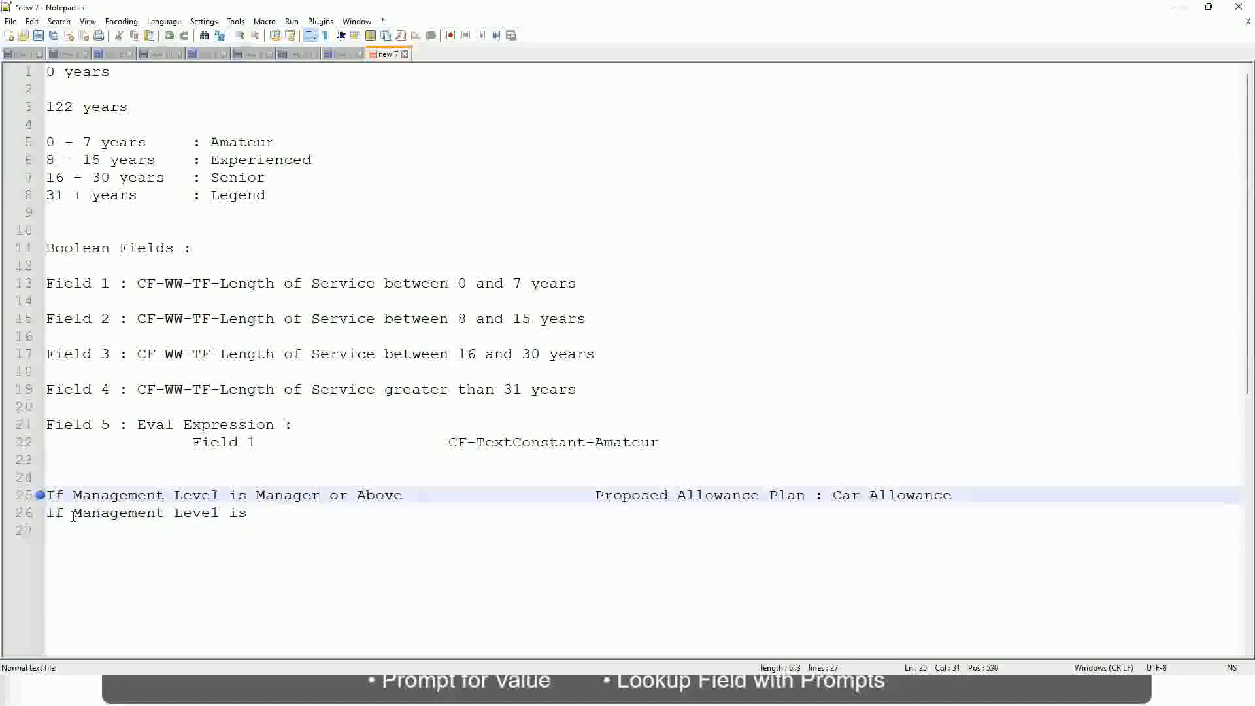
{"action": "key", "text": "shift+Right"}
{"action": "key", "text": "shift+Right"}
{"action": "key", "text": "shift+Right"}
{"action": "key", "text": "shift+Right"}
{"action": "key", "text": "shift+Right"}
{"action": "key", "text": "shift+Right"}
{"action": "key", "text": "shift+Right"}
{"action": "key", "text": "shift+Right"}
{"action": "key", "text": "shift+Right"}
{"action": "key", "text": "Delete"}
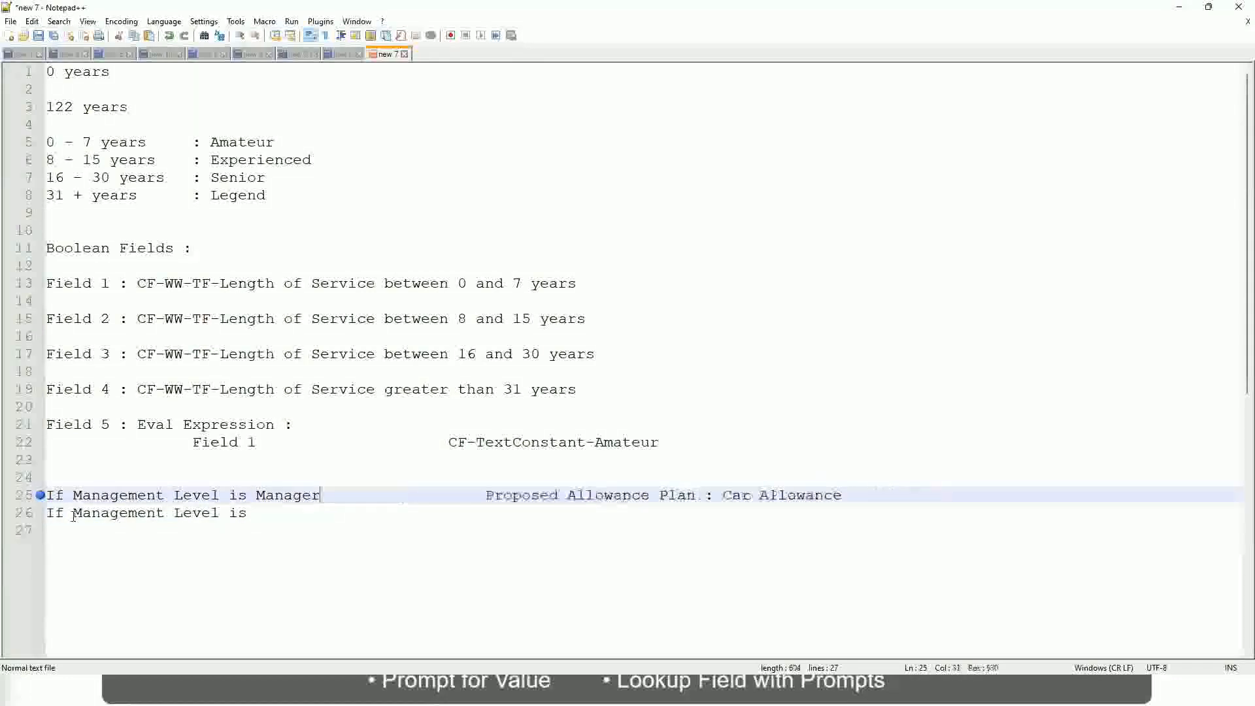
Step: Complete the condition on line 26 with "Director" and add the aligned result "Executive Allowance"
{"action": "key", "text": "Down"}
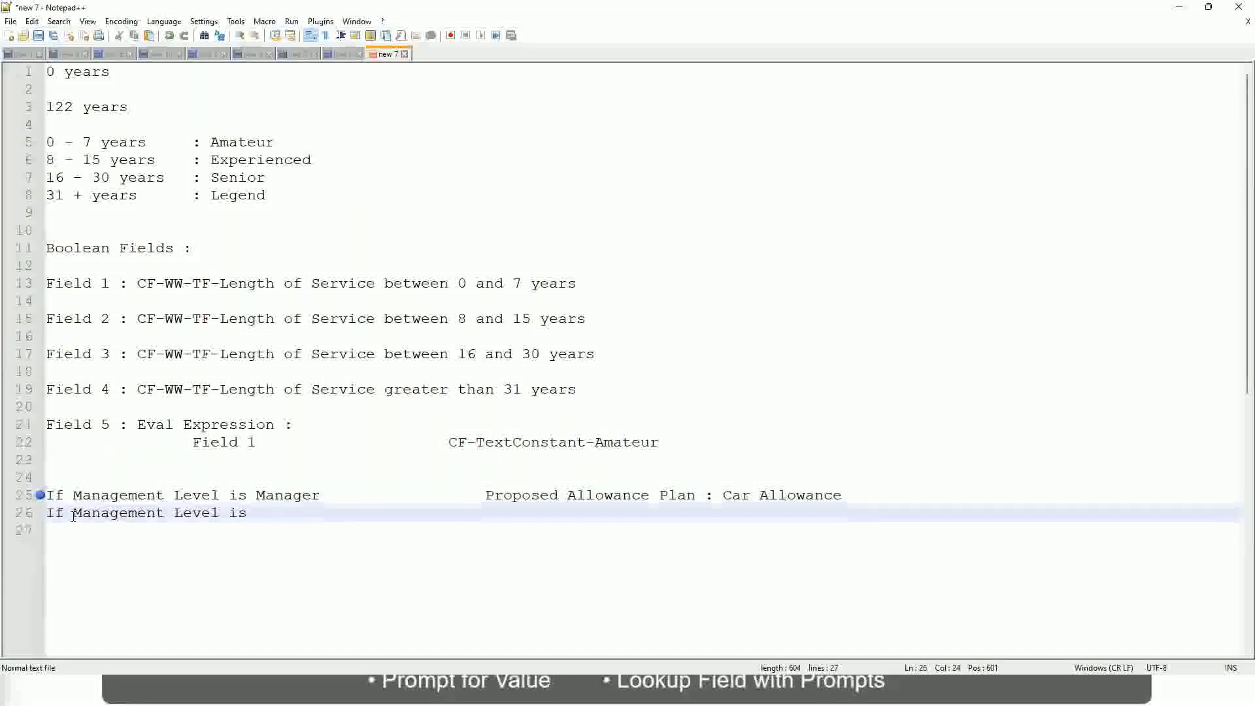
{"action": "type", "text": "Director"}
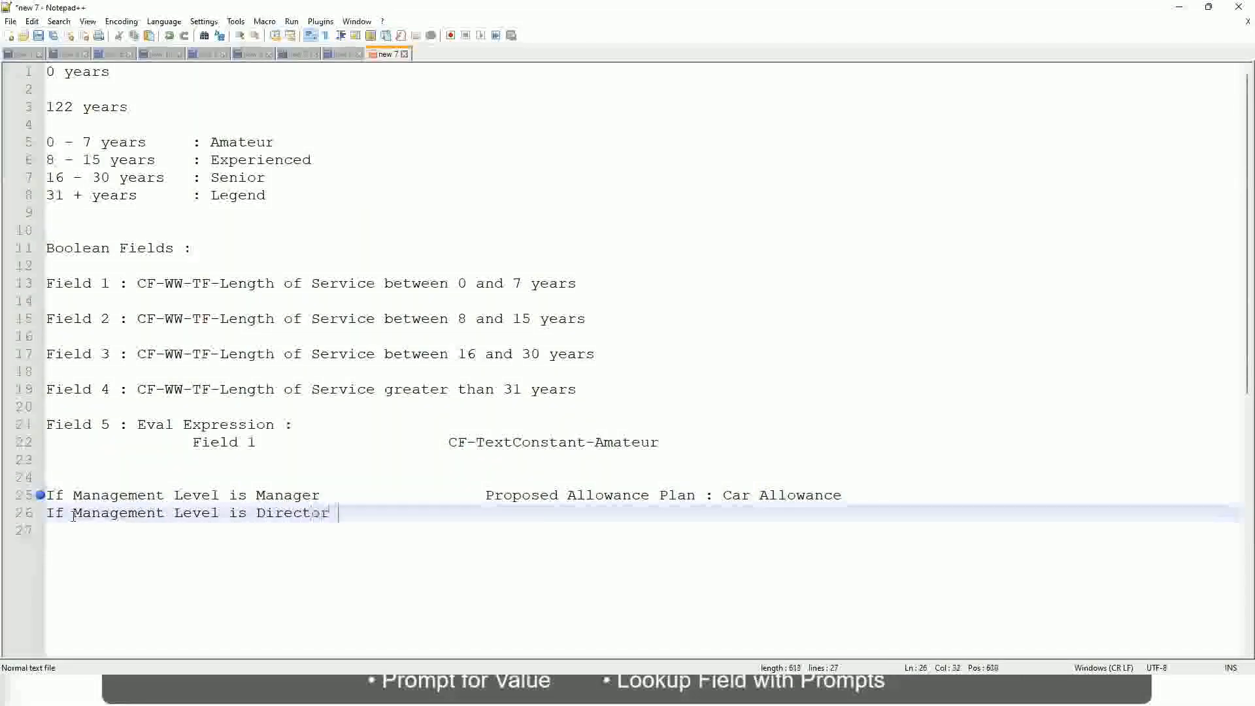
{"action": "key", "text": "Tab"}
{"action": "key", "text": "Tab"}
{"action": "key", "text": "Tab"}
{"action": "key", "text": "Tab"}
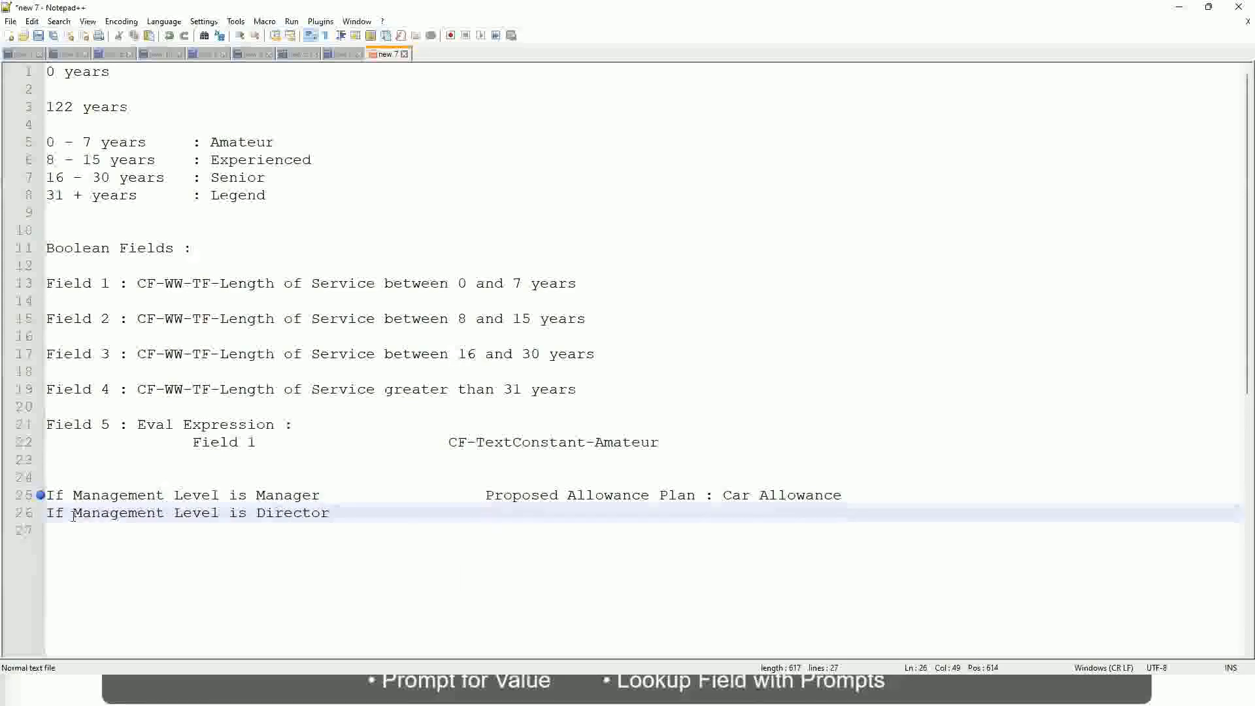
{"action": "type", "text": "Executive Allo"}
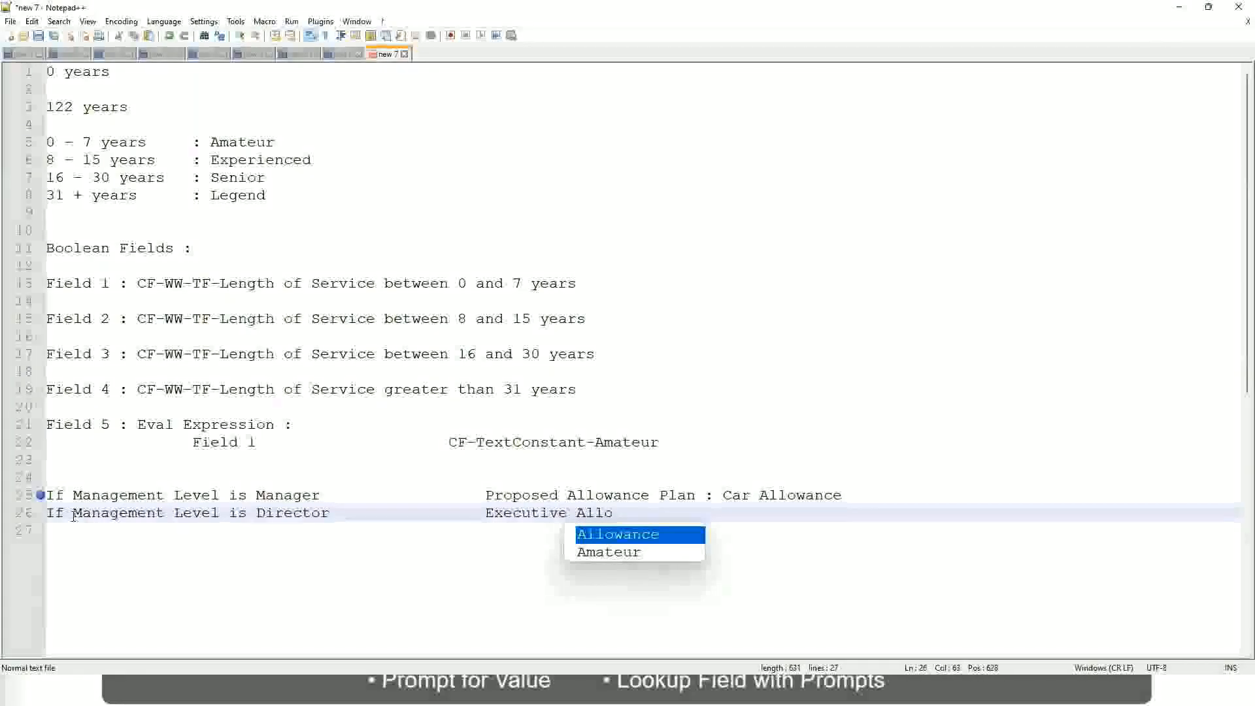
{"action": "key", "text": "Return"}
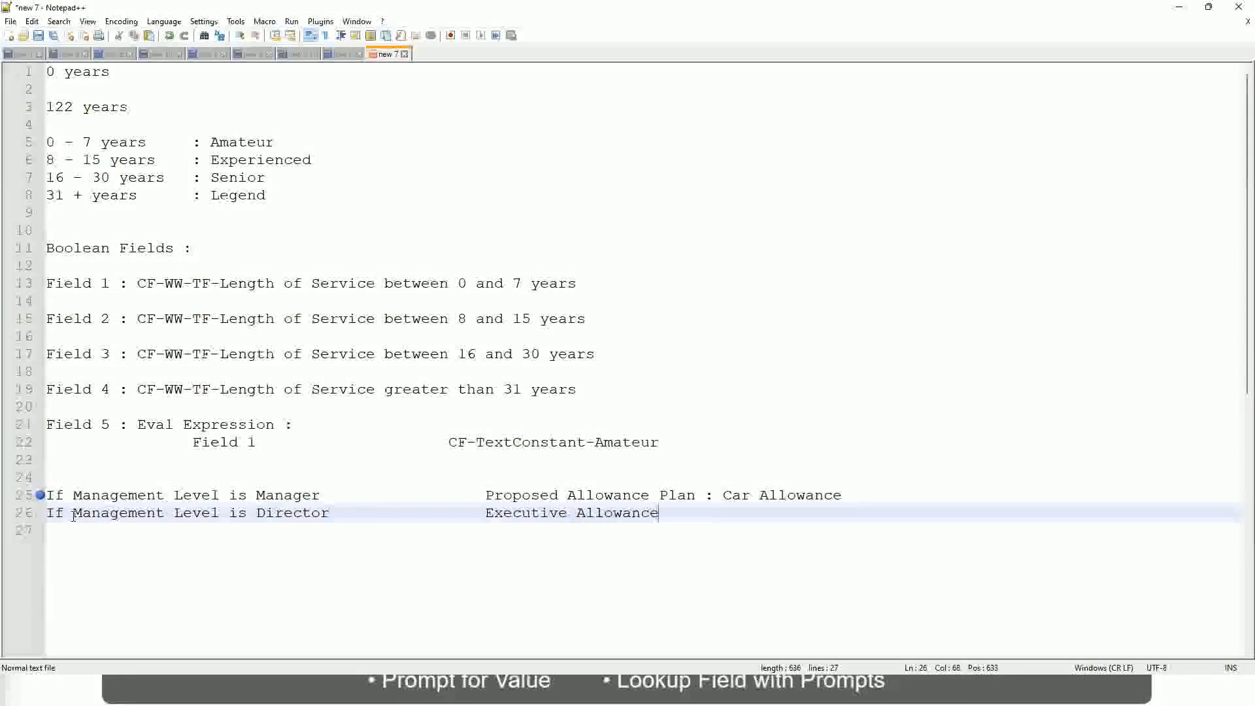
Step: Begin a third condition on line 27 with "If Management Level is"
{"action": "key", "text": "Return"}
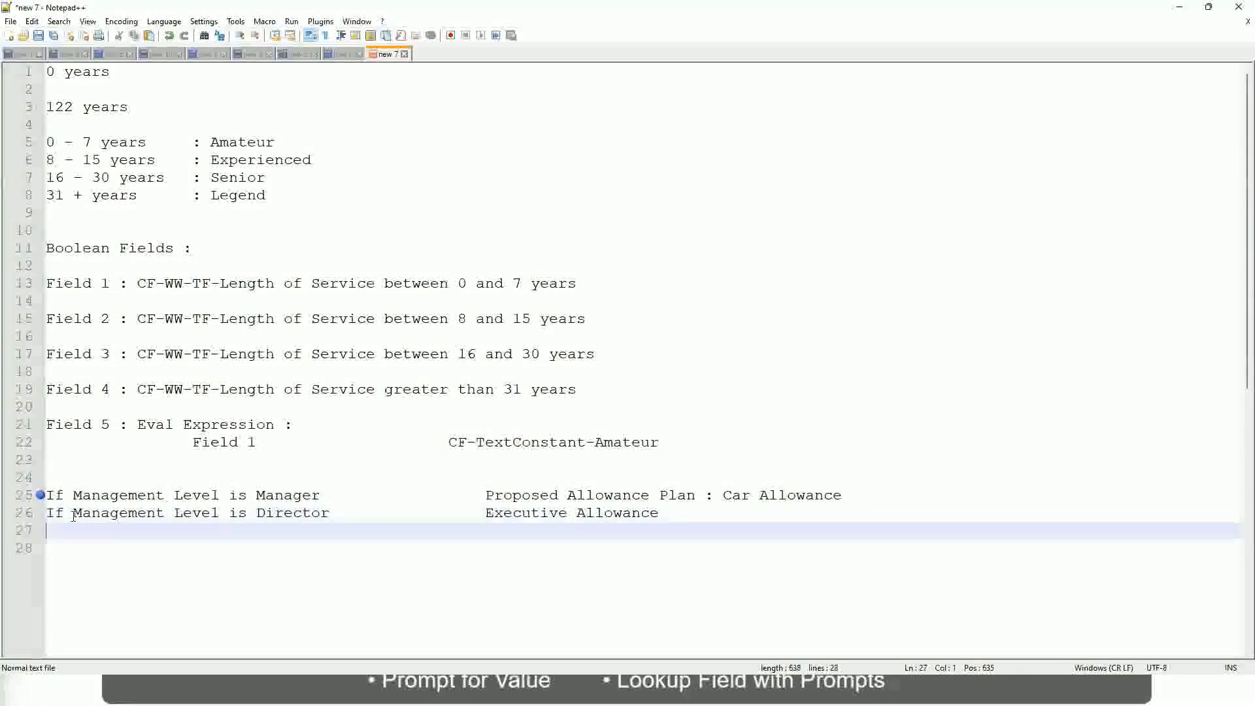
{"action": "type", "text": "If Management"}
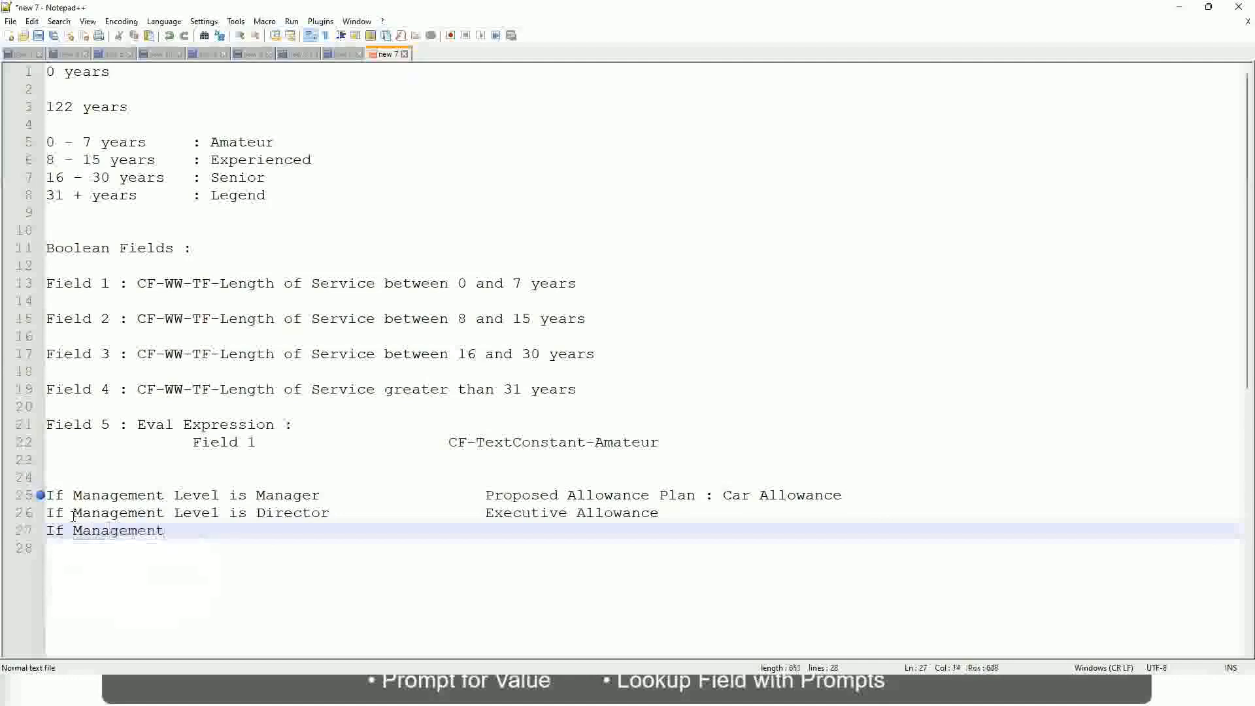
{"action": "type", "text": " le"}
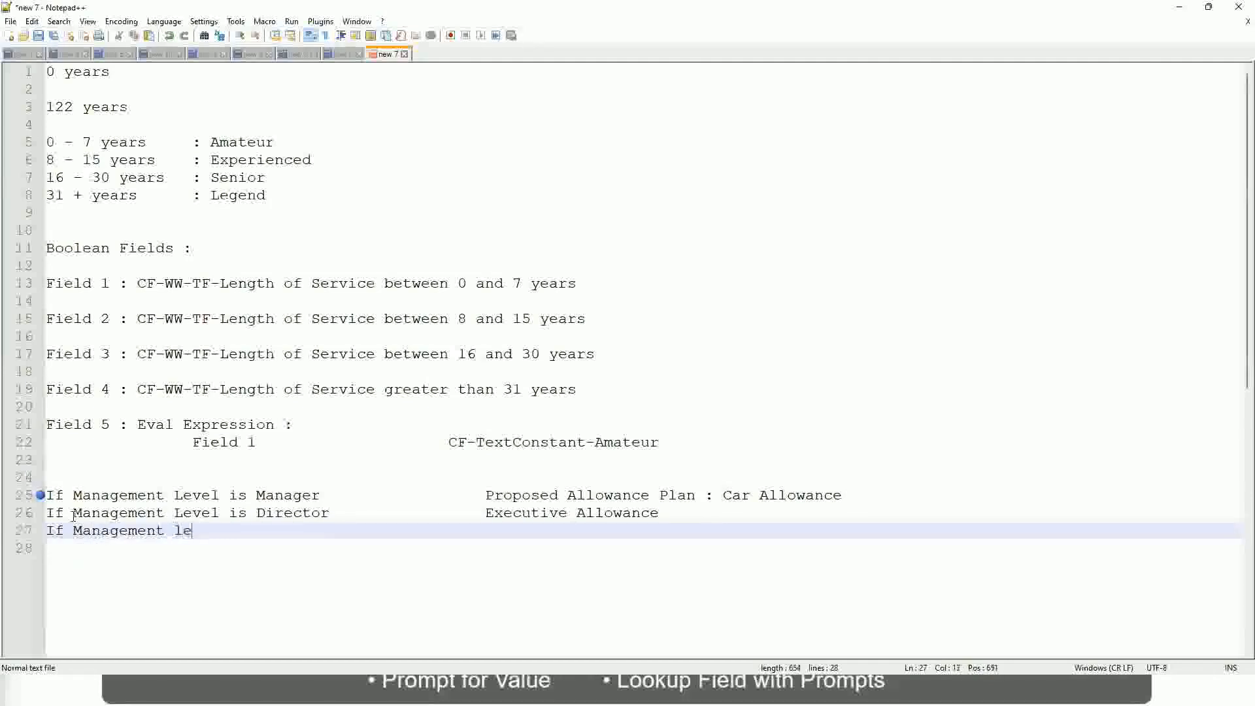
{"action": "key", "text": "BackSpace"}
{"action": "key", "text": "BackSpace"}
{"action": "type", "text": "Le"}
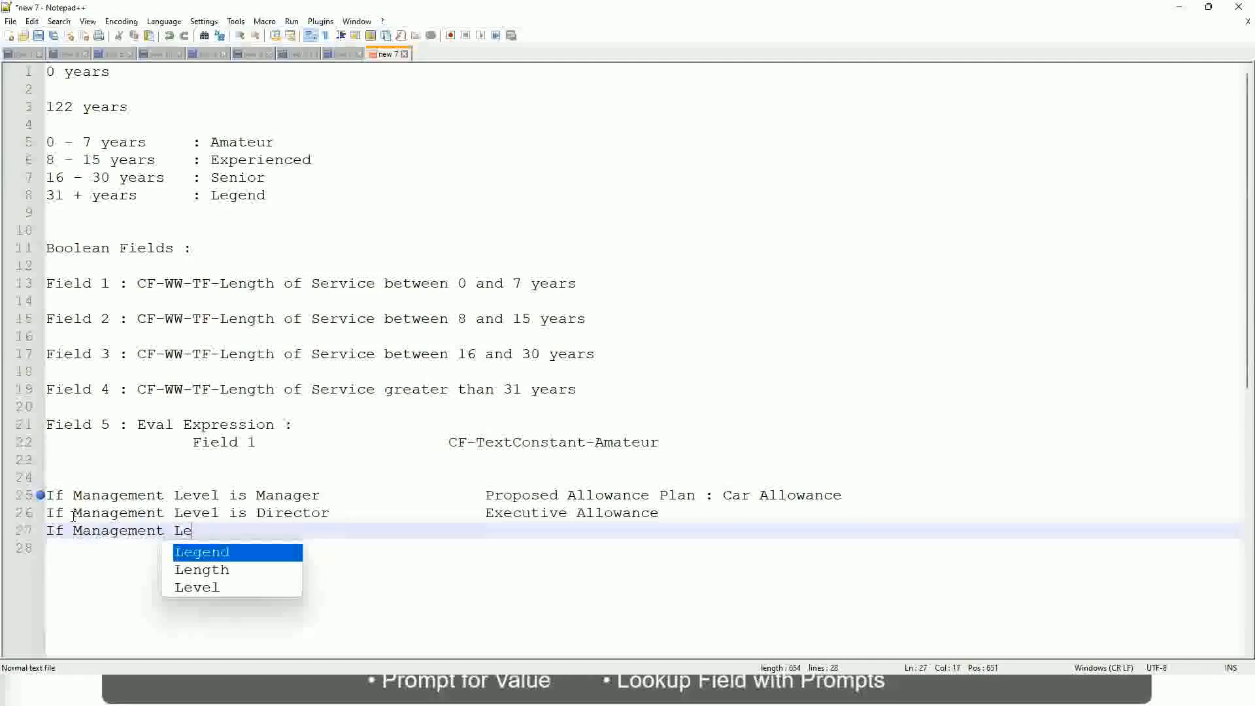
{"action": "key", "text": "Down"}
{"action": "key", "text": "Down"}
{"action": "key", "text": "Return"}
{"action": "type", "text": "is "}
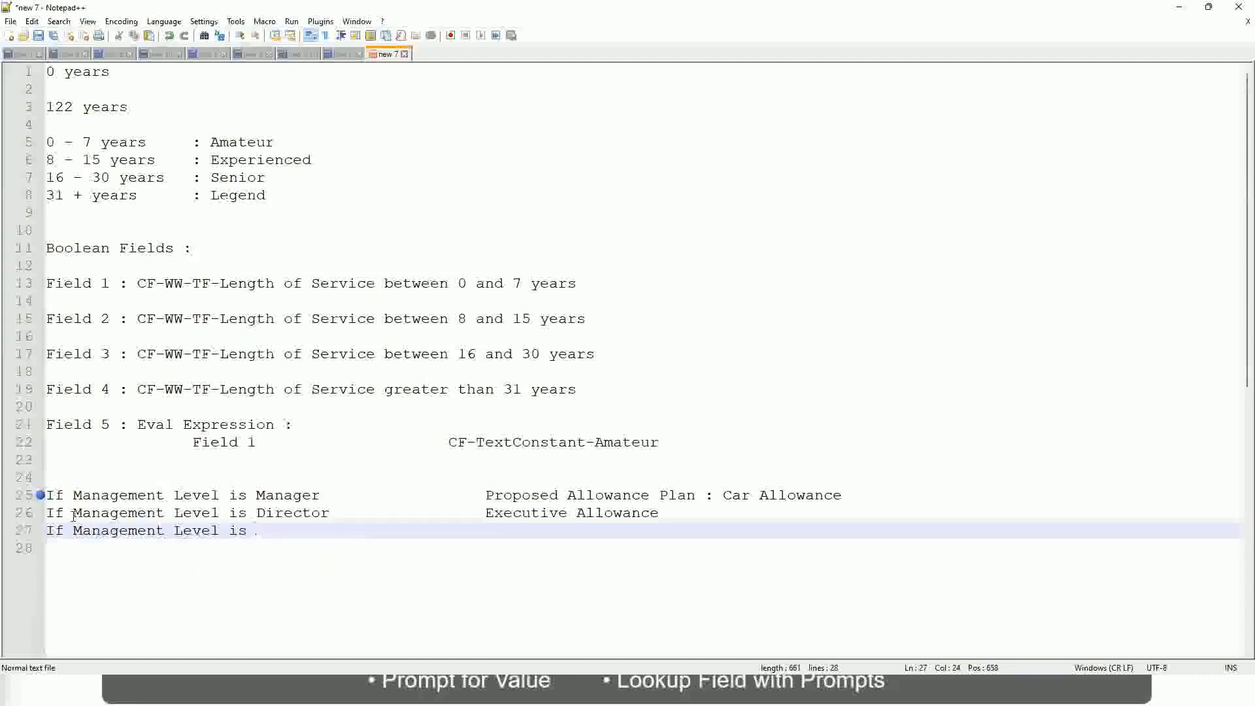
Step: Complete the line 27 condition with "CEO" and add the aligned result "CEO Allowance"
{"action": "type", "text": "CEO"}
{"action": "key", "text": "Tab"}
{"action": "key", "text": "Tab"}
{"action": "key", "text": "Tab"}
{"action": "key", "text": "Tab"}
{"action": "type", "text": "CEO Allowance"}
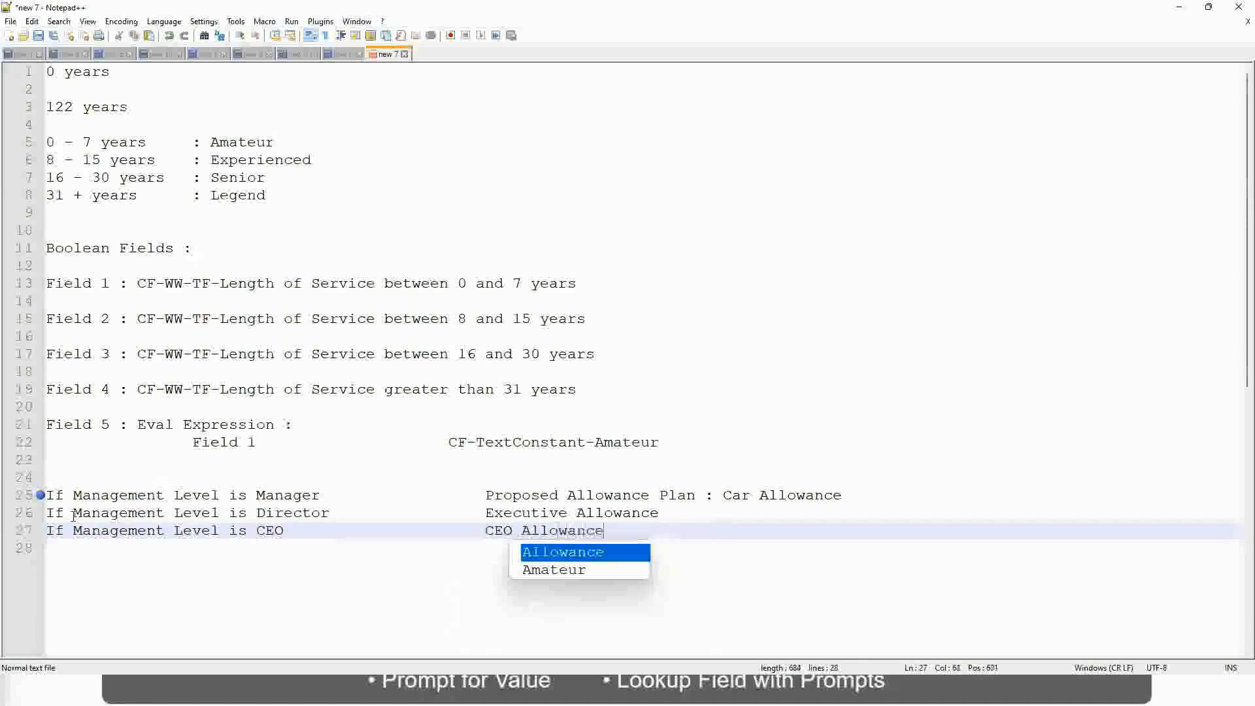
{"action": "key", "text": "Return"}
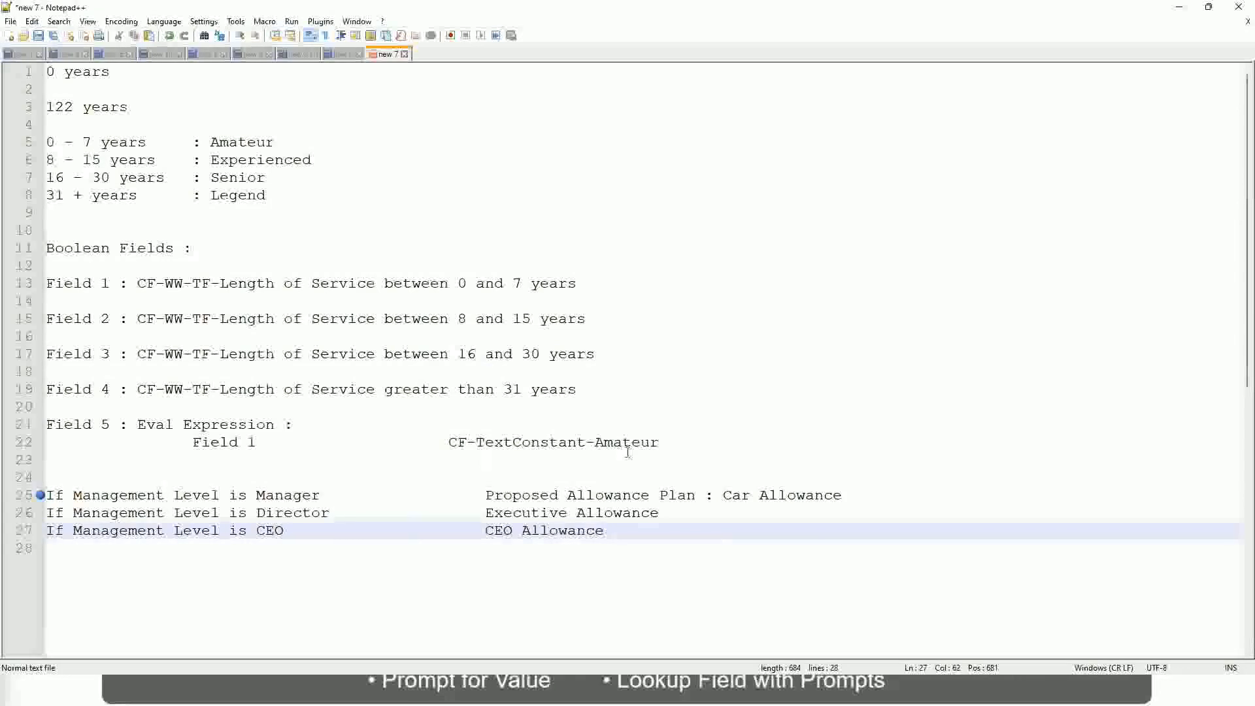
{"action": "left_click", "coordinate": [723, 495]}
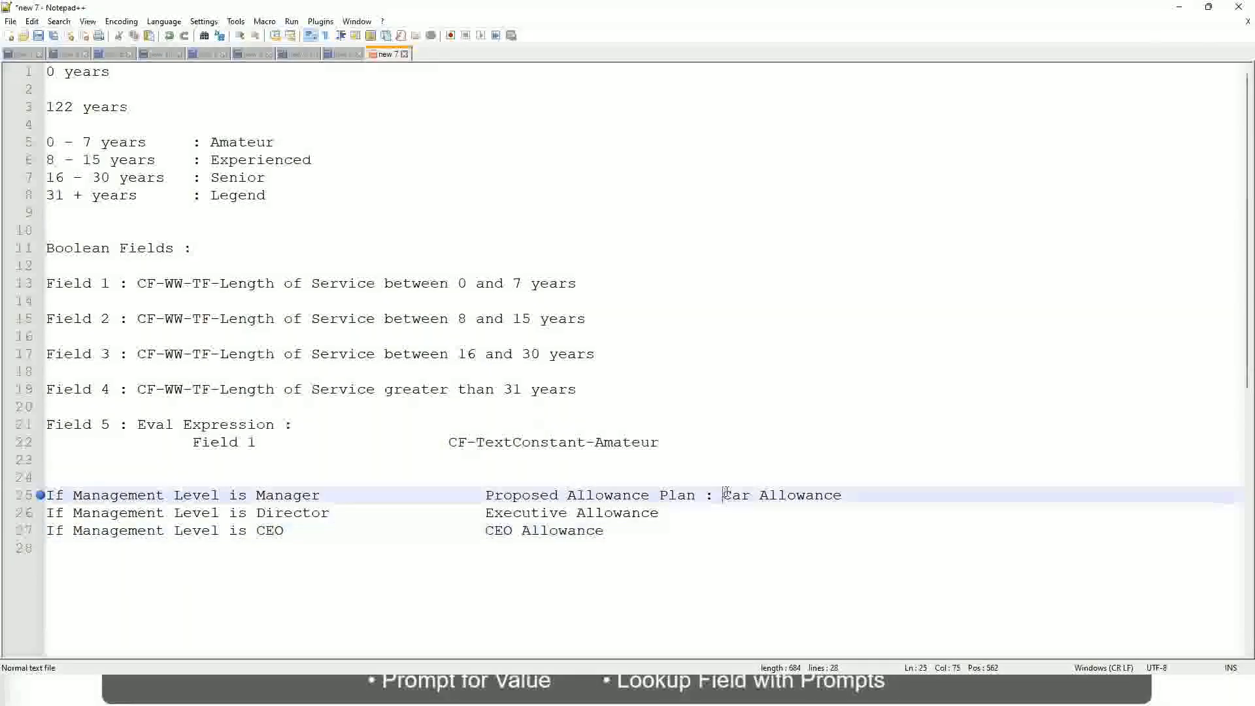
{"action": "left_click_drag", "start_coordinate": [724, 495], "coordinate": [845, 490]}
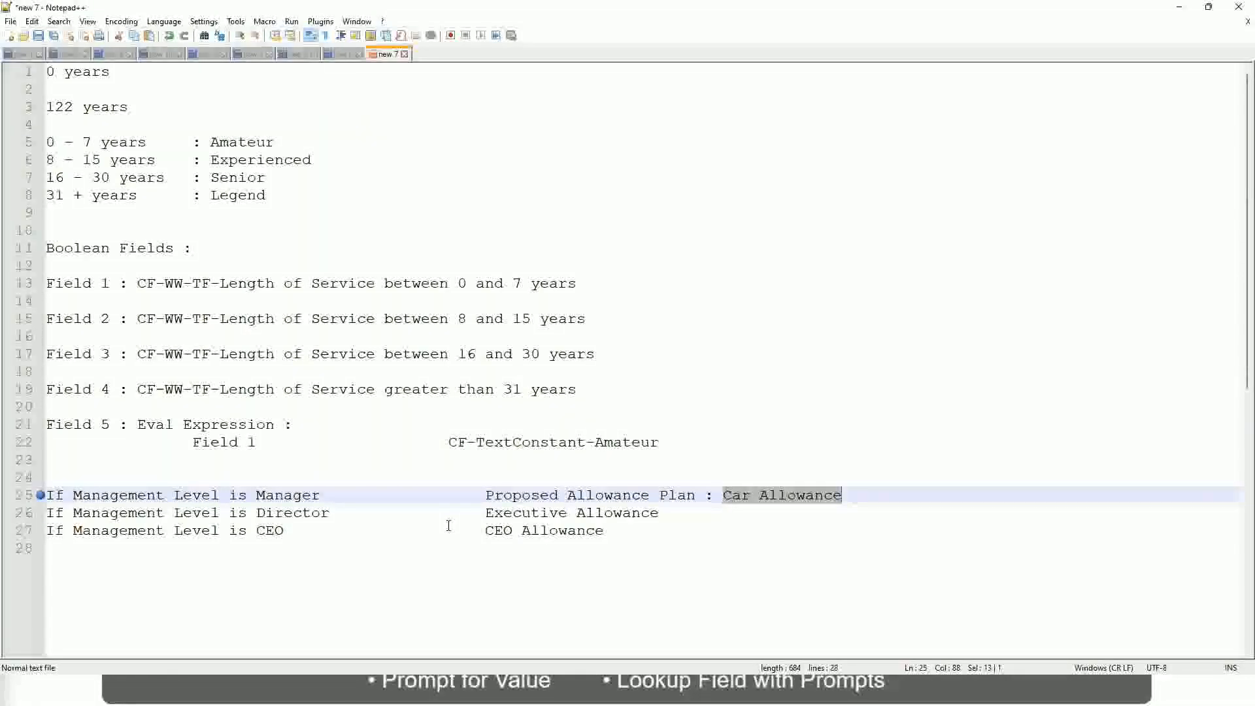
{"action": "left_click", "coordinate": [443, 495]}
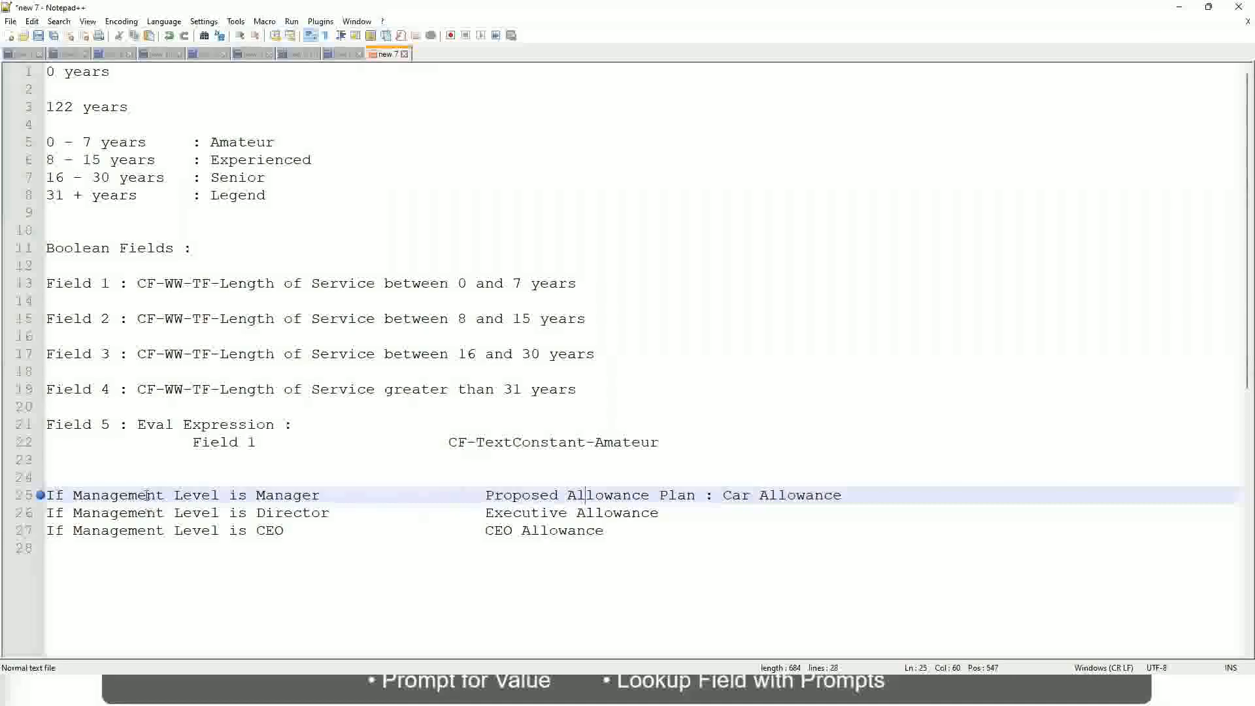
{"action": "left_click", "coordinate": [256, 495]}
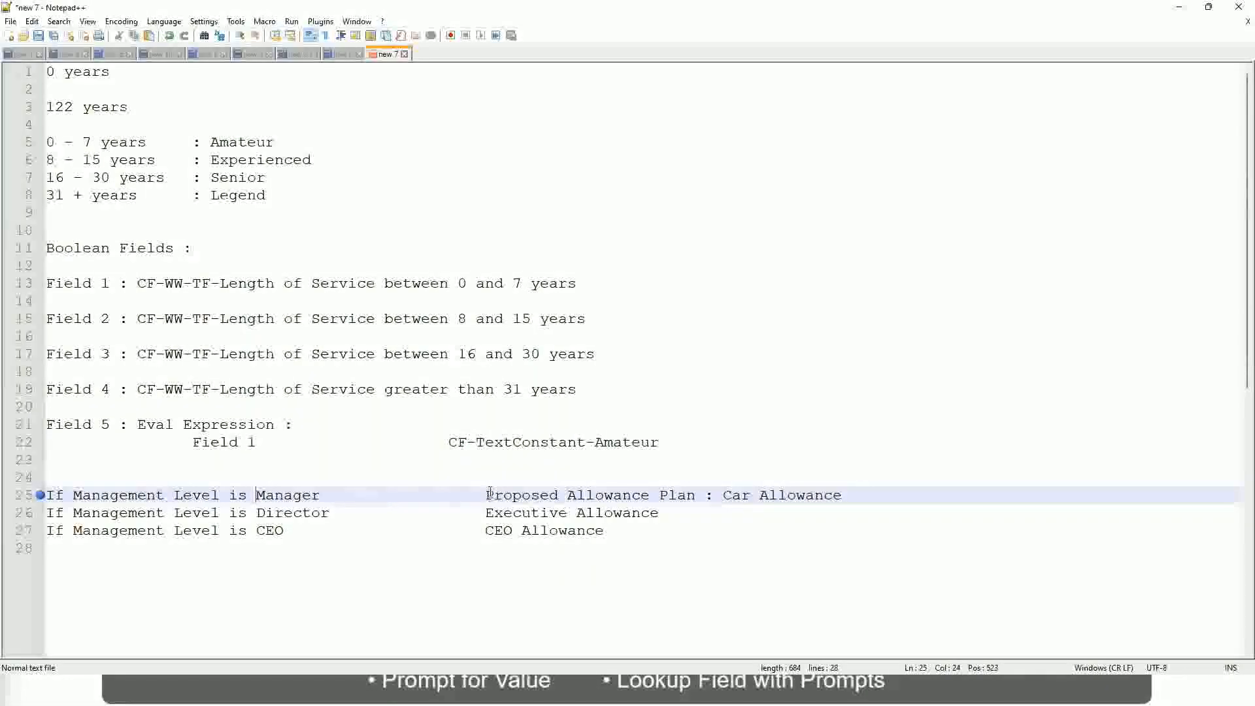
Step: Replace the whole result of the Manager condition on line 25 with "First Line Manager"
{"action": "left_click_drag", "start_coordinate": [487, 495], "coordinate": [861, 490]}
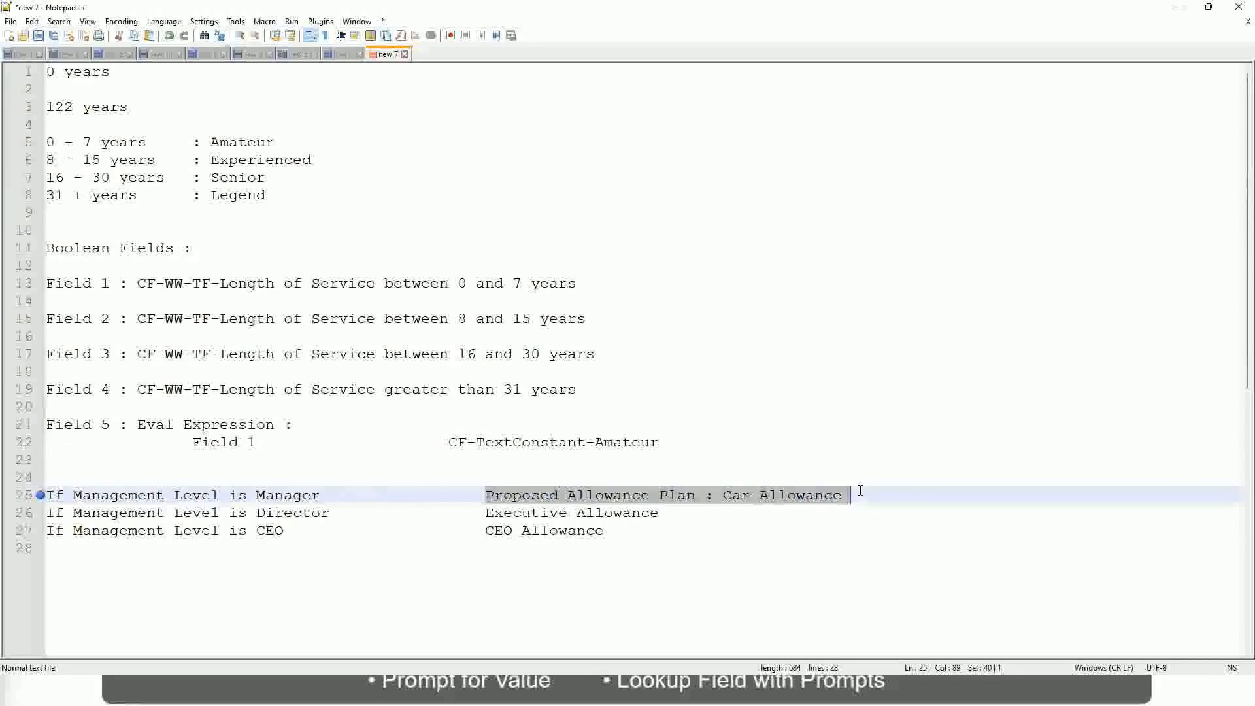
{"action": "type", "text": "Managers"}
{"action": "key", "text": "BackSpace"}
{"action": "key", "text": "BackSpace"}
{"action": "key", "text": "BackSpace"}
{"action": "key", "text": "BackSpace"}
{"action": "key", "text": "BackSpace"}
{"action": "key", "text": "BackSpace"}
{"action": "key", "text": "BackSpace"}
{"action": "key", "text": "BackSpace"}
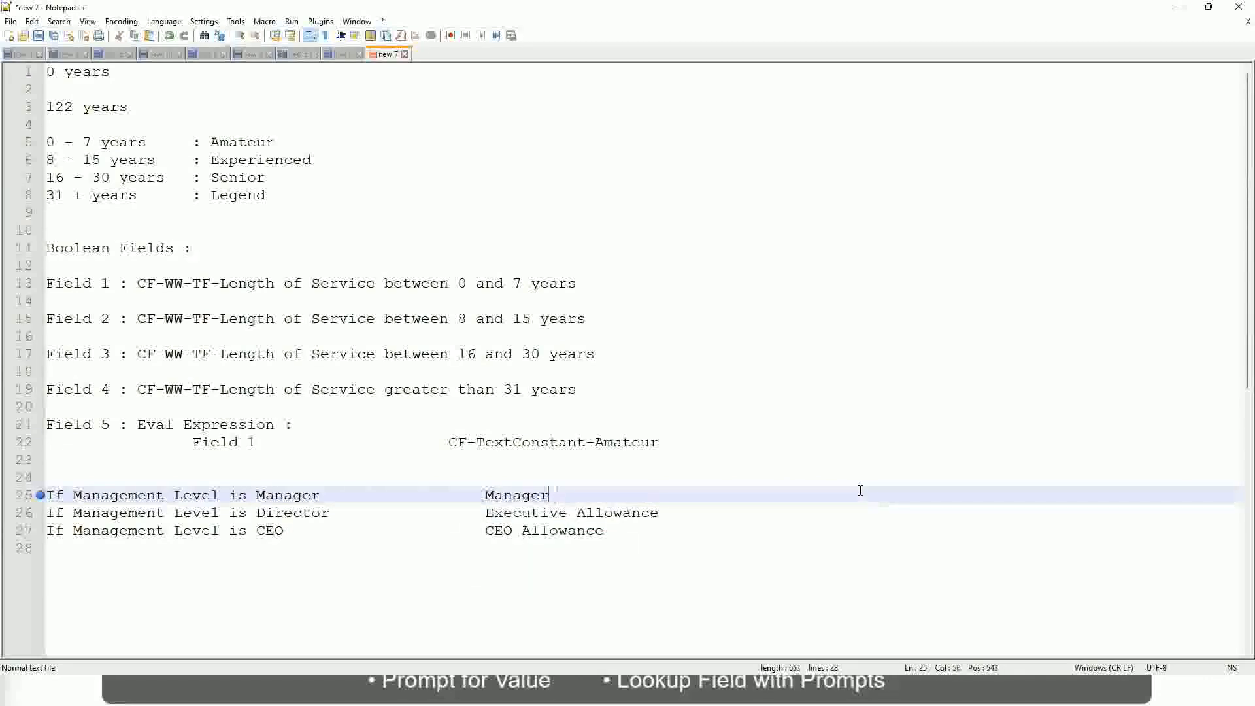
{"action": "type", "text": "Firs"}
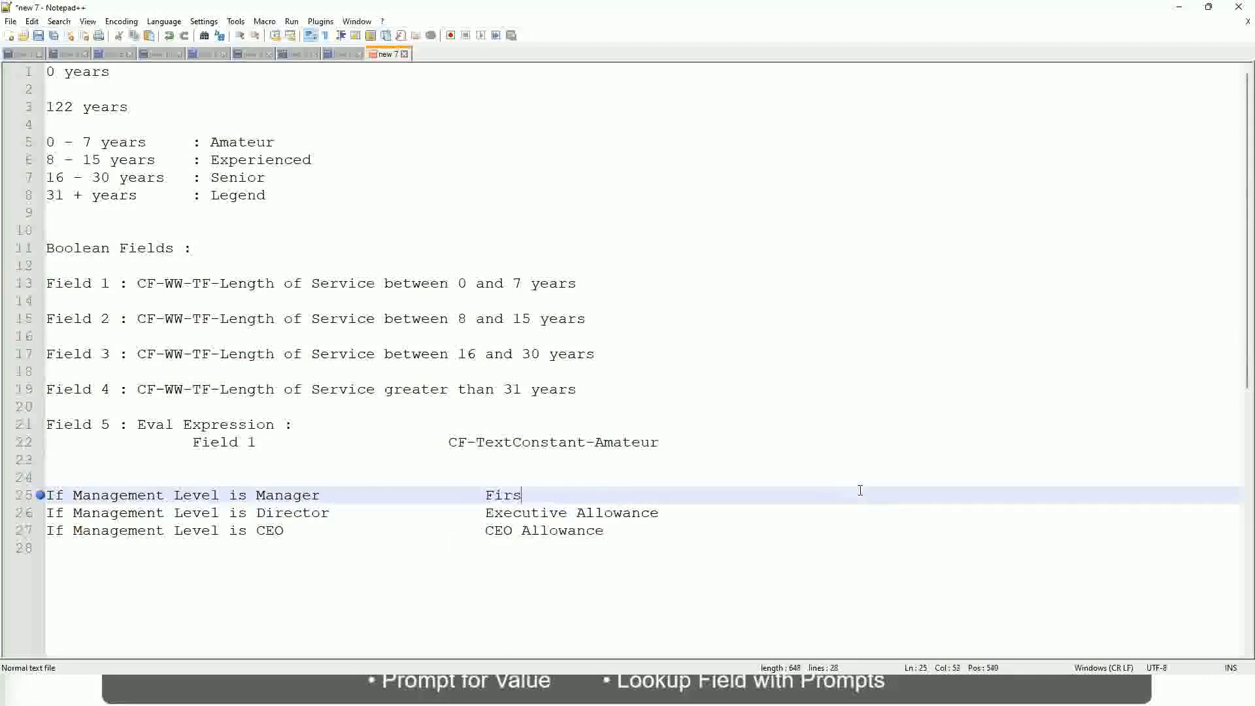
{"action": "type", "text": "t Line Manager"}
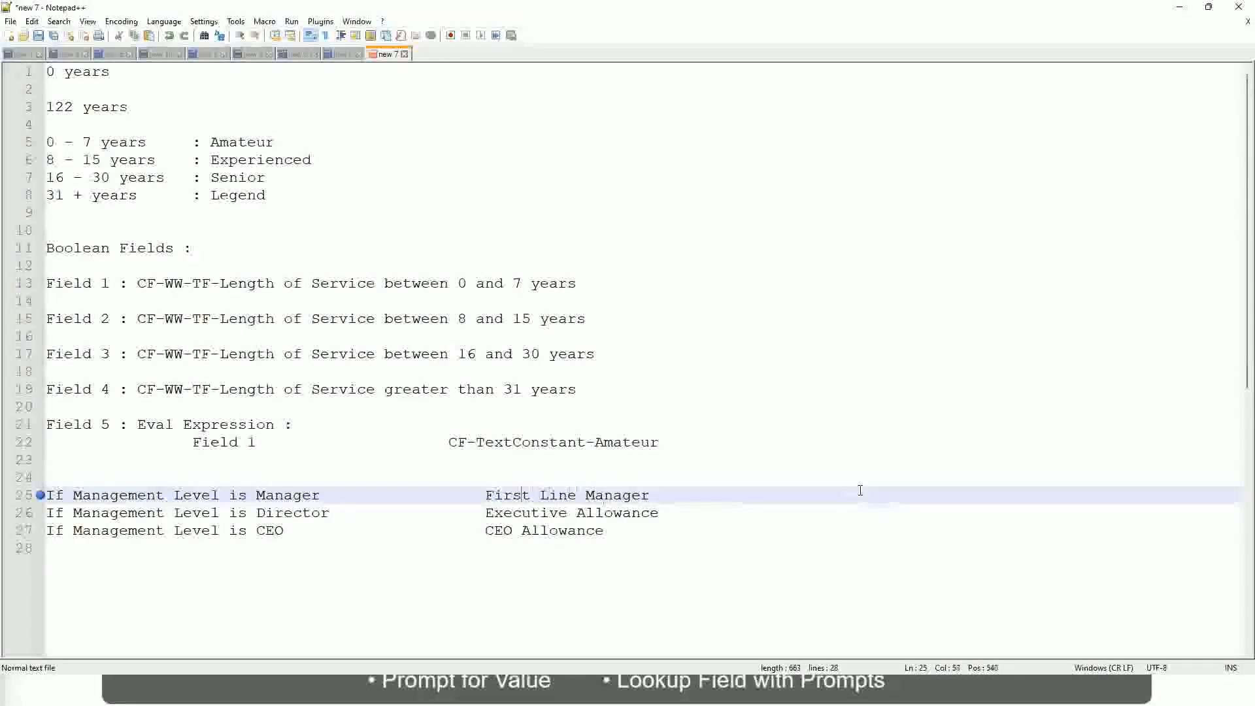
Step: Insert "Name of the" before "First Line Manager" in the line 25 result
{"action": "key", "text": "ctrl+Left"}
{"action": "key", "text": "ctrl+Left"}
{"action": "key", "text": "ctrl+Left"}
{"action": "type", "text": "Name of the"}
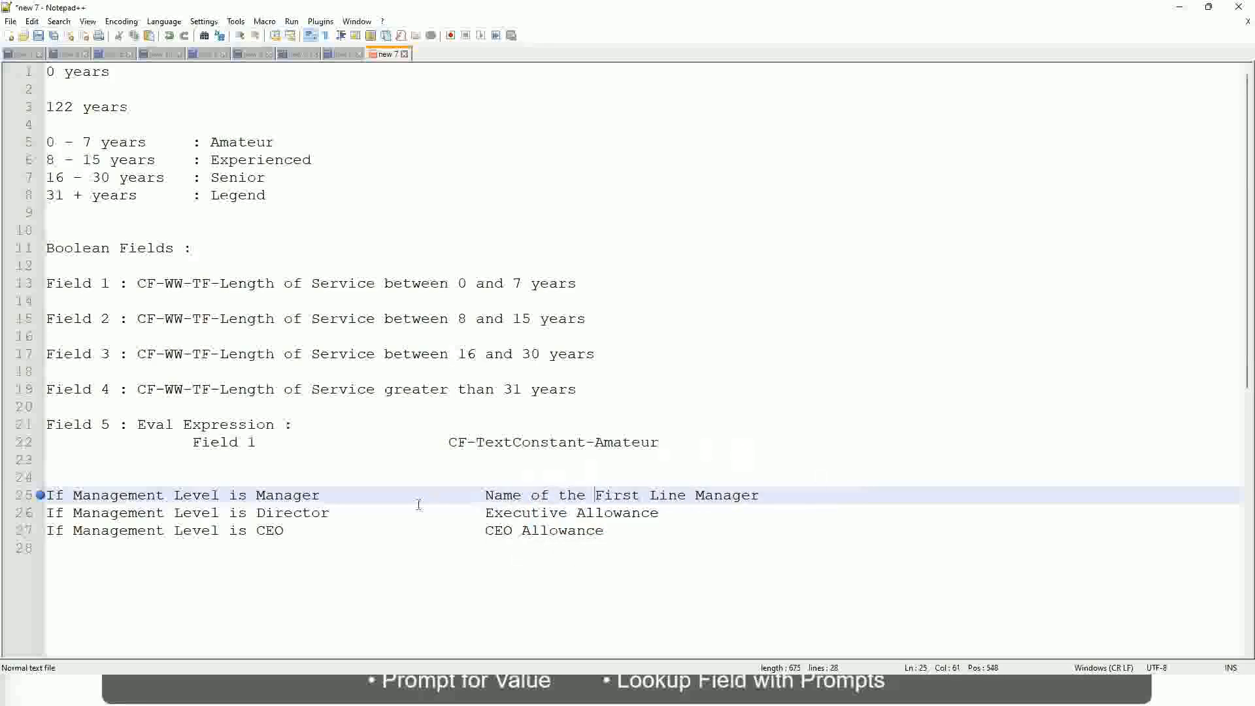
Step: Replace the "Executive Allowance" result of the Director condition on line 26 with the opening words "Name of"
{"action": "left_click_drag", "start_coordinate": [485, 514], "coordinate": [663, 503]}
{"action": "type", "text": "Name "}
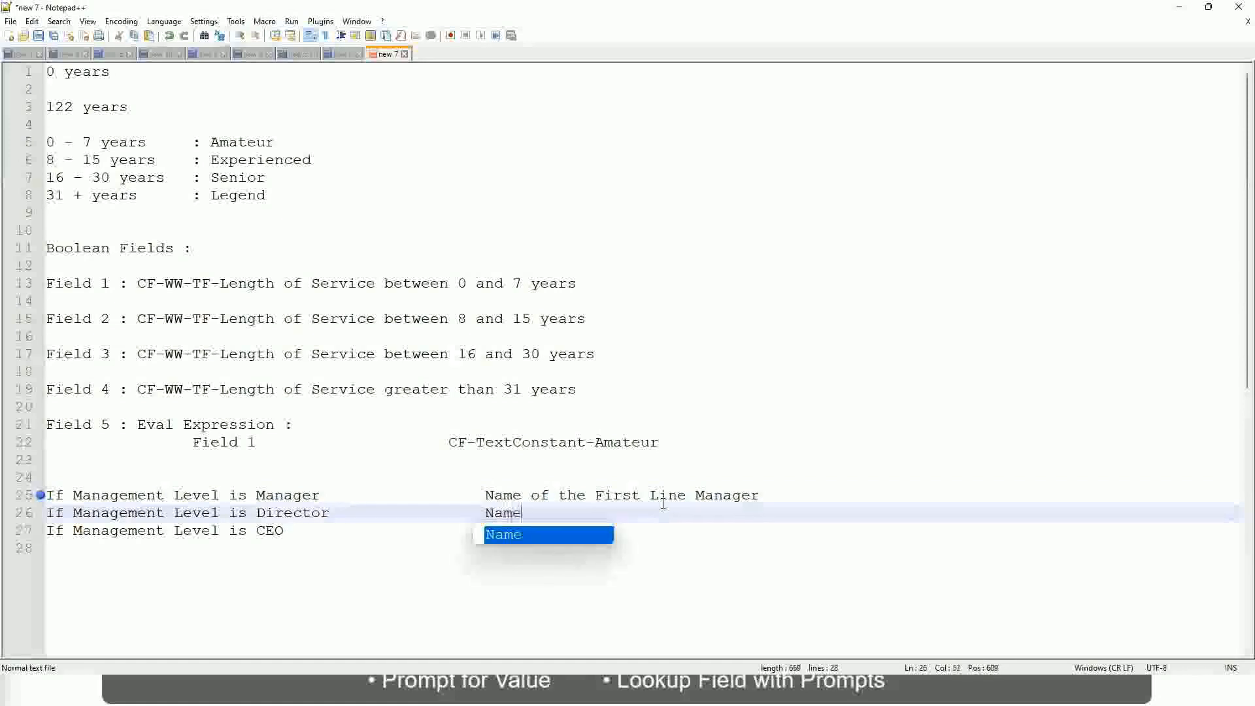
{"action": "type", "text": "of "}
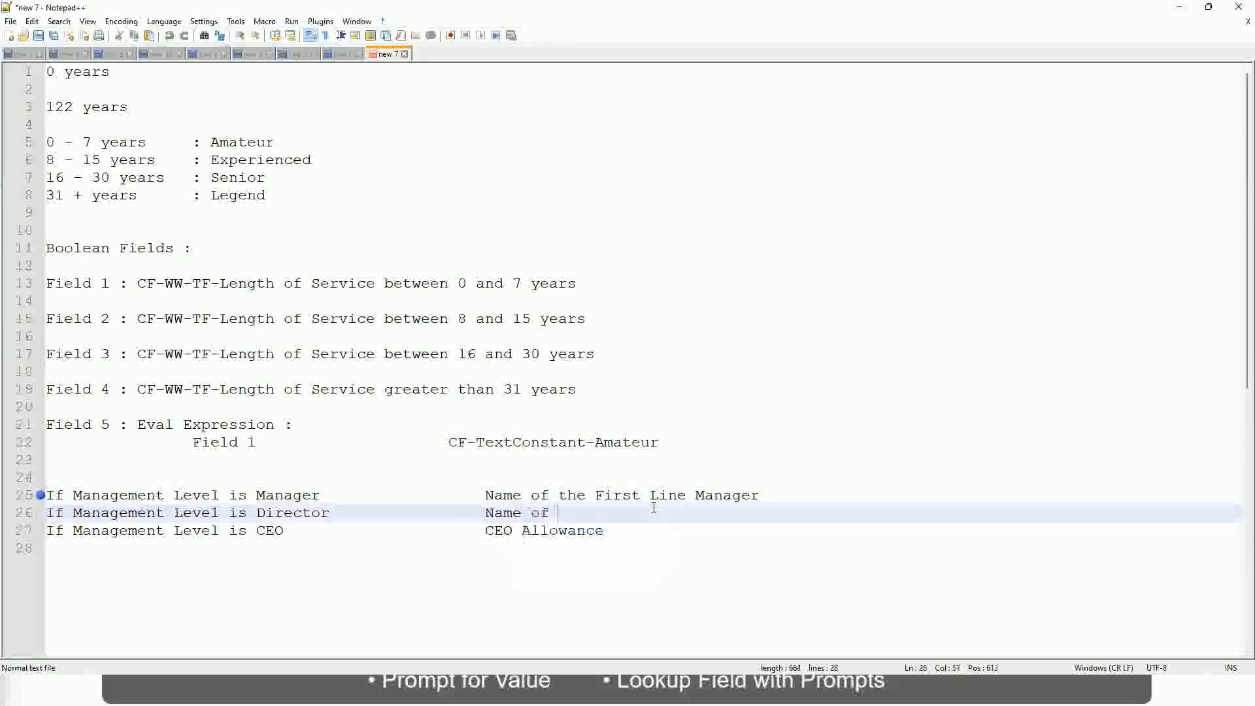
{"action": "type", "text": "the First"}
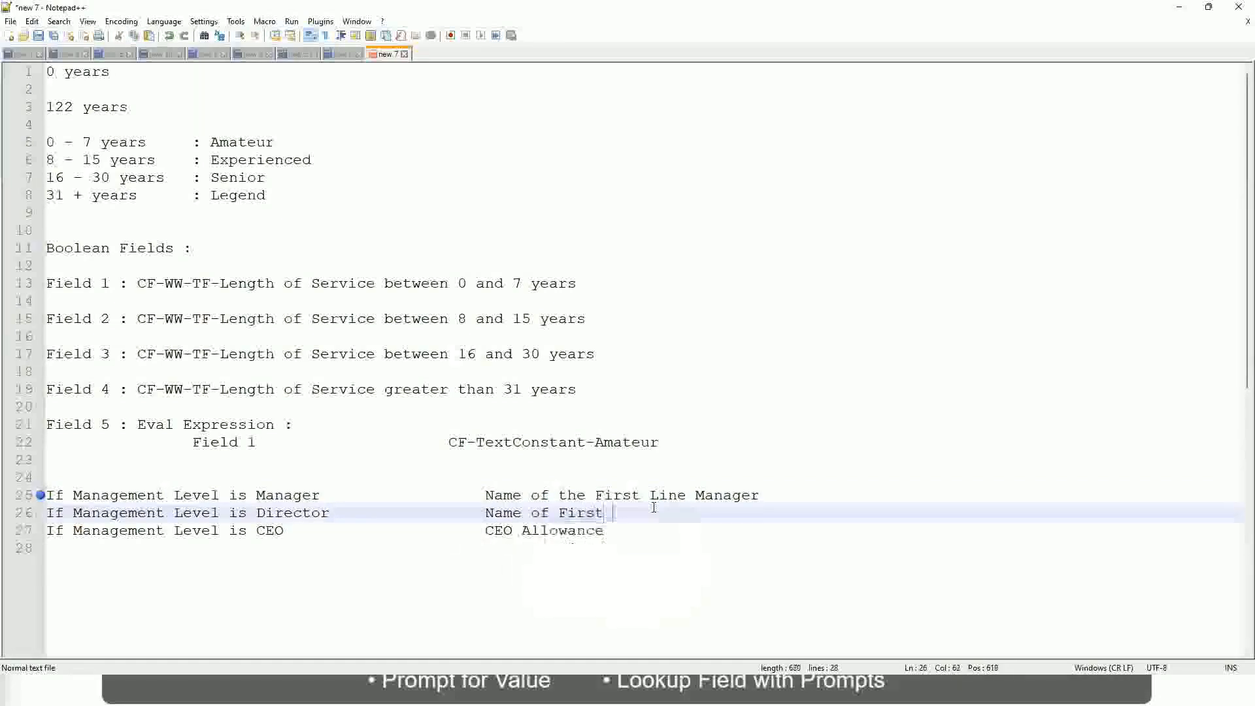
{"action": "key", "text": "BackSpace"}
{"action": "key", "text": "BackSpace"}
{"action": "key", "text": "BackSpace"}
{"action": "key", "text": "BackSpace"}
{"action": "key", "text": "BackSpace"}
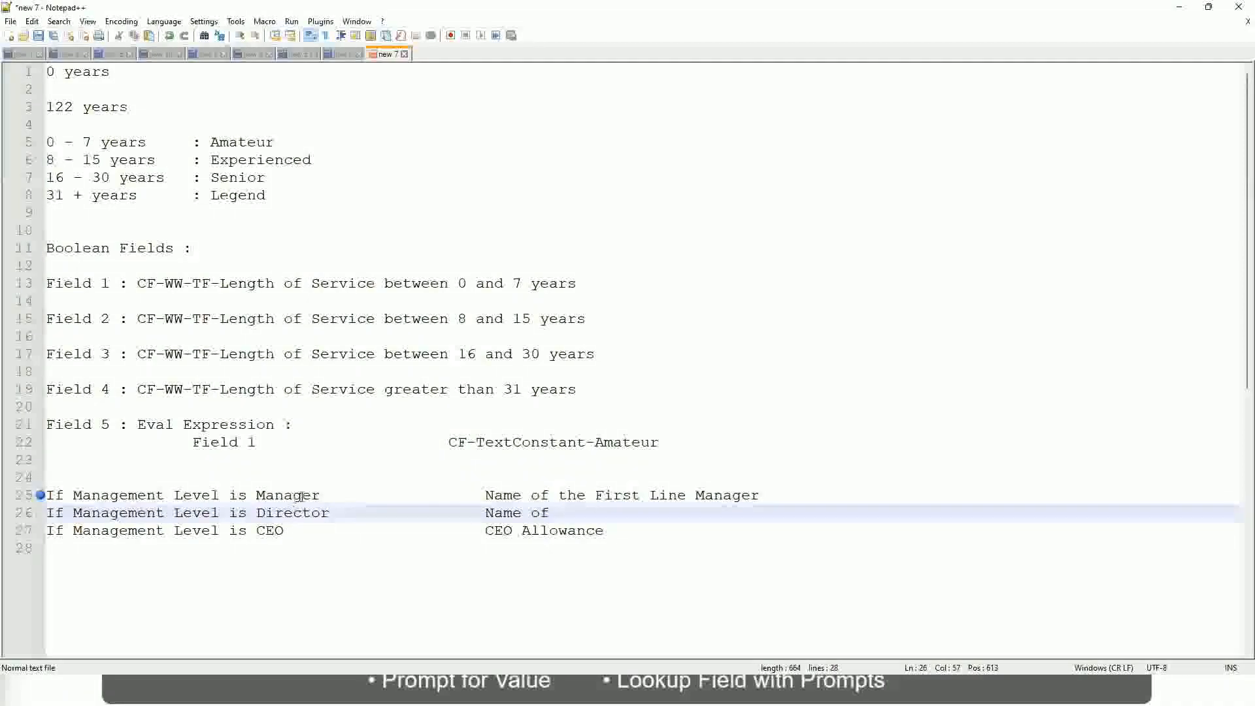
Step: Change "First" to "Second" in the Manager result on line 25
{"action": "double_click", "coordinate": [615, 495]}
{"action": "type", "text": "Second"}
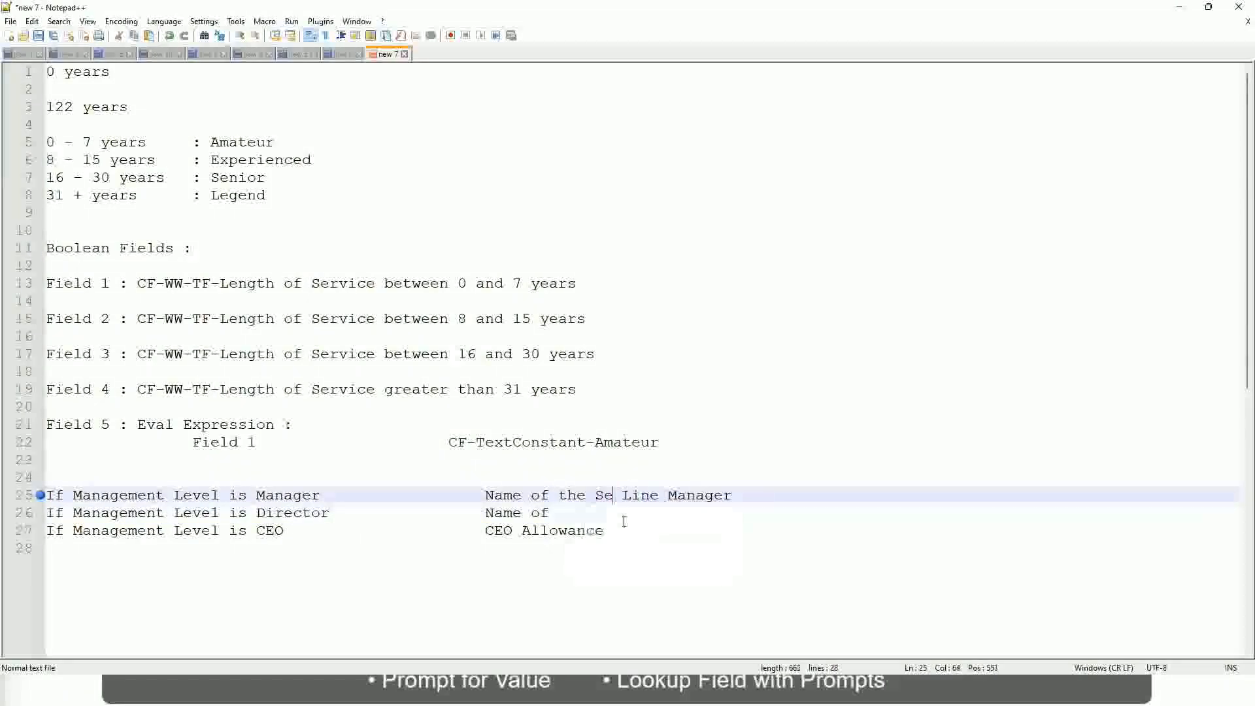
{"action": "key", "text": "BackSpace"}
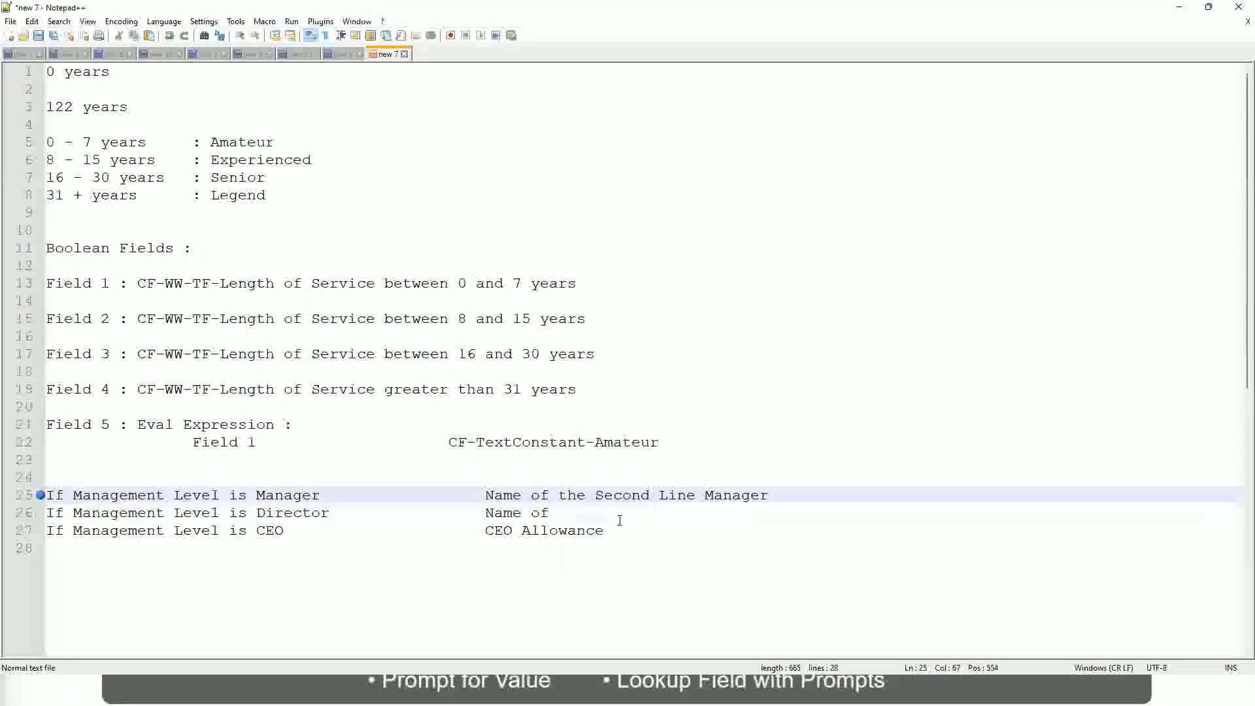
Step: Complete the Director result on line 26 so that it reads "Name of Manager"
{"action": "left_click", "coordinate": [569, 513]}
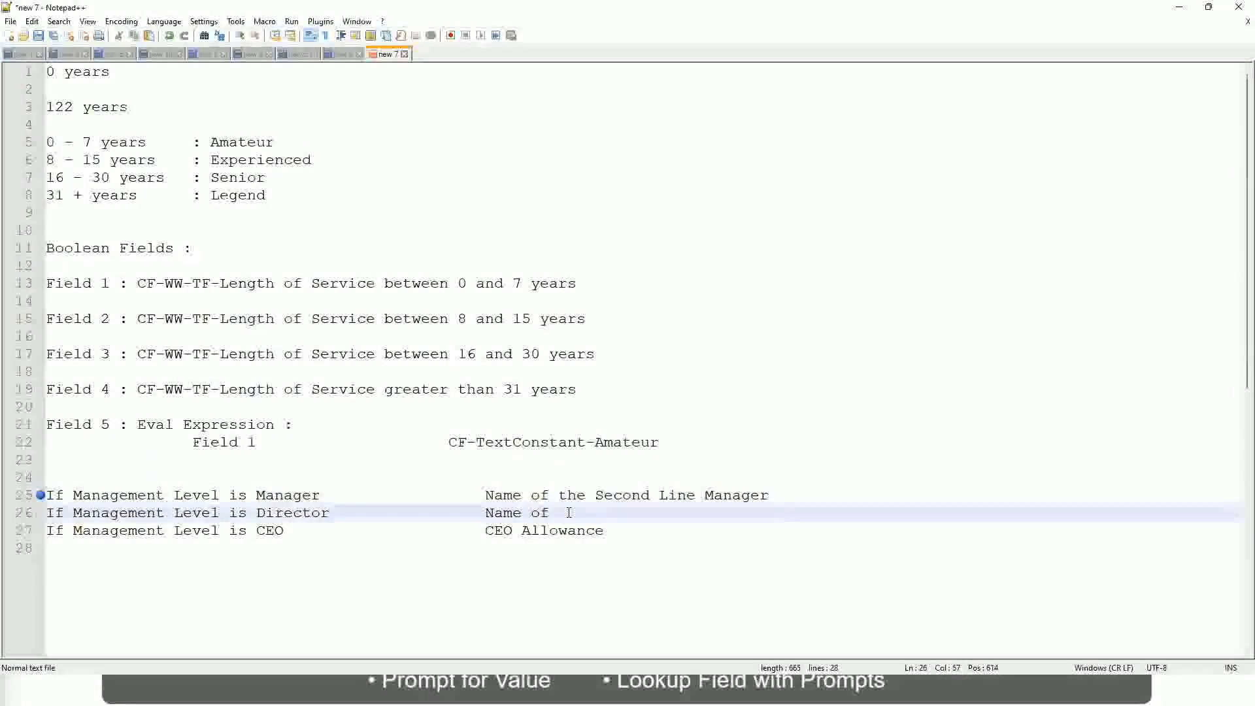
{"action": "type", "text": "Manag"}
{"action": "key", "text": "Return"}
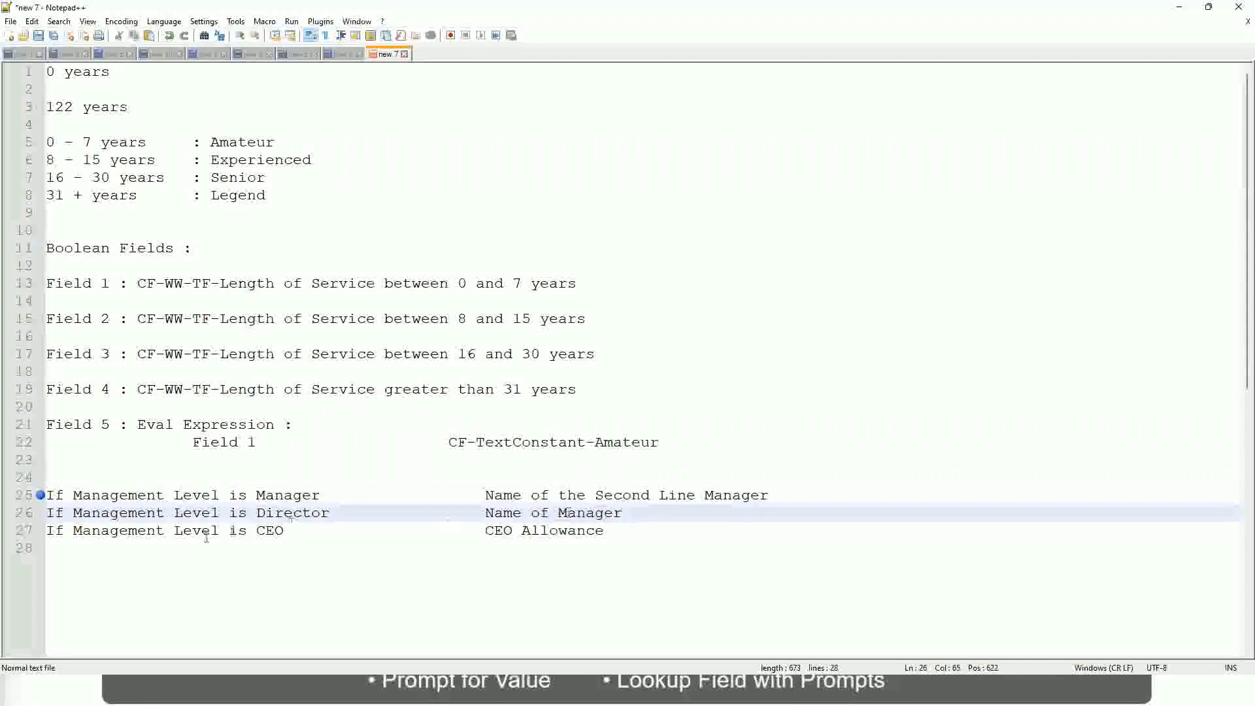
Step: Replace the "CEO Allowance" result on line 27 with "name of CEO/Himself/Herself"
{"action": "left_click", "coordinate": [316, 530]}
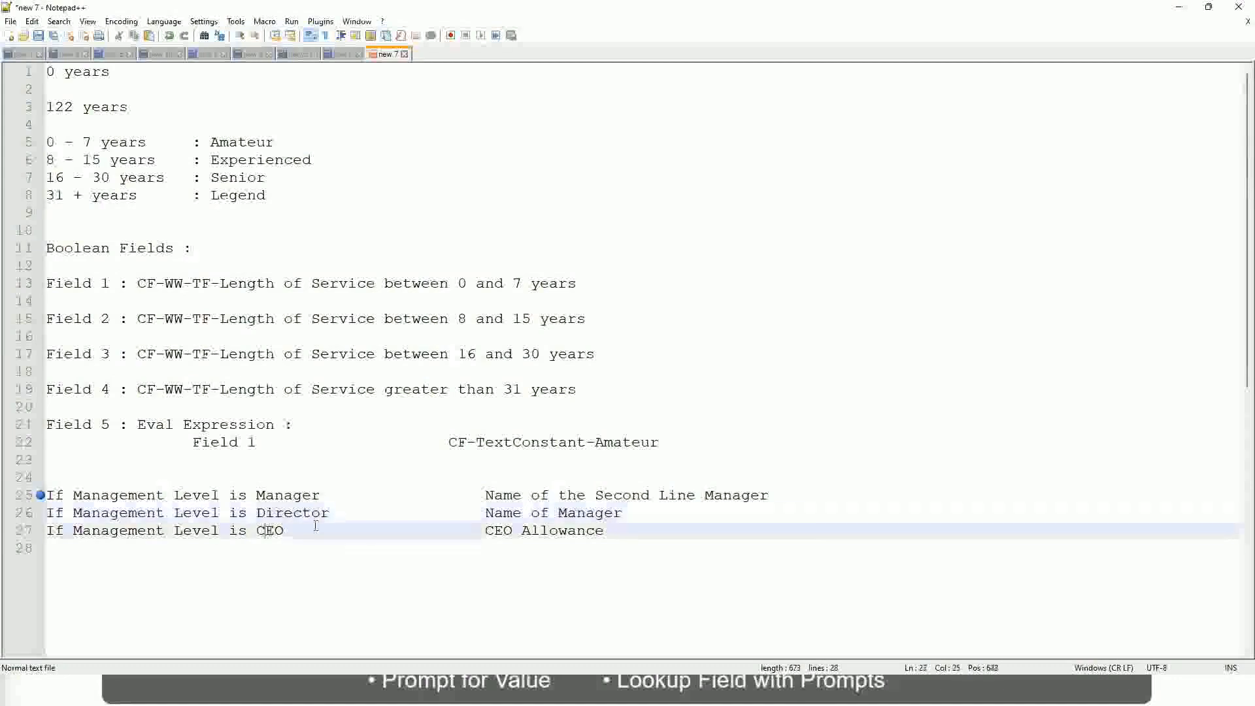
{"action": "left_click_drag", "start_coordinate": [485, 530], "coordinate": [621, 530]}
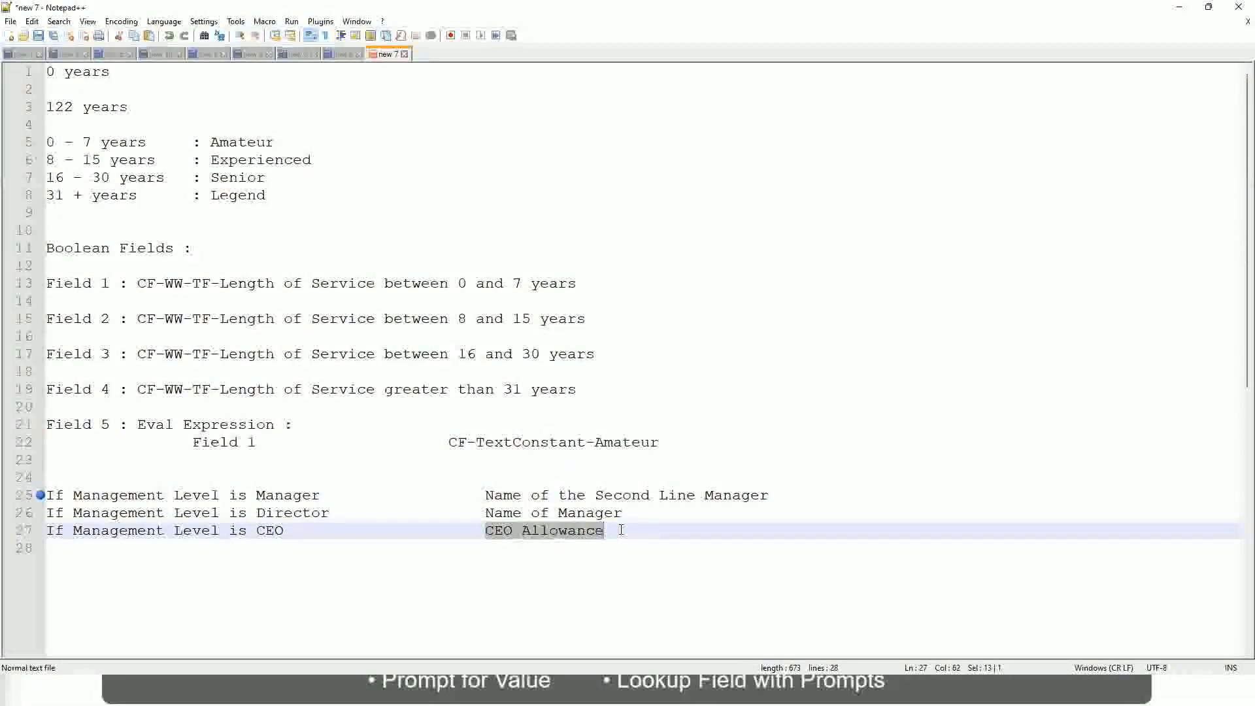
{"action": "type", "text": "name of CEO "}
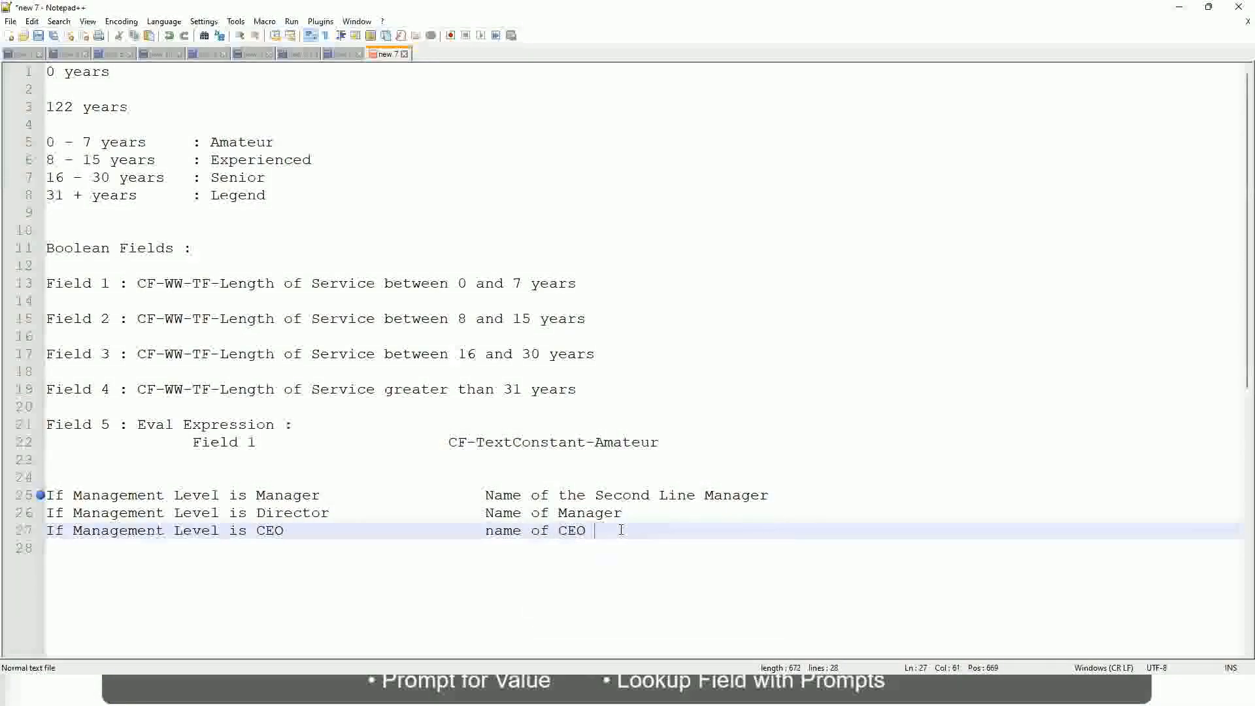
{"action": "type", "text": "/Himself/"}
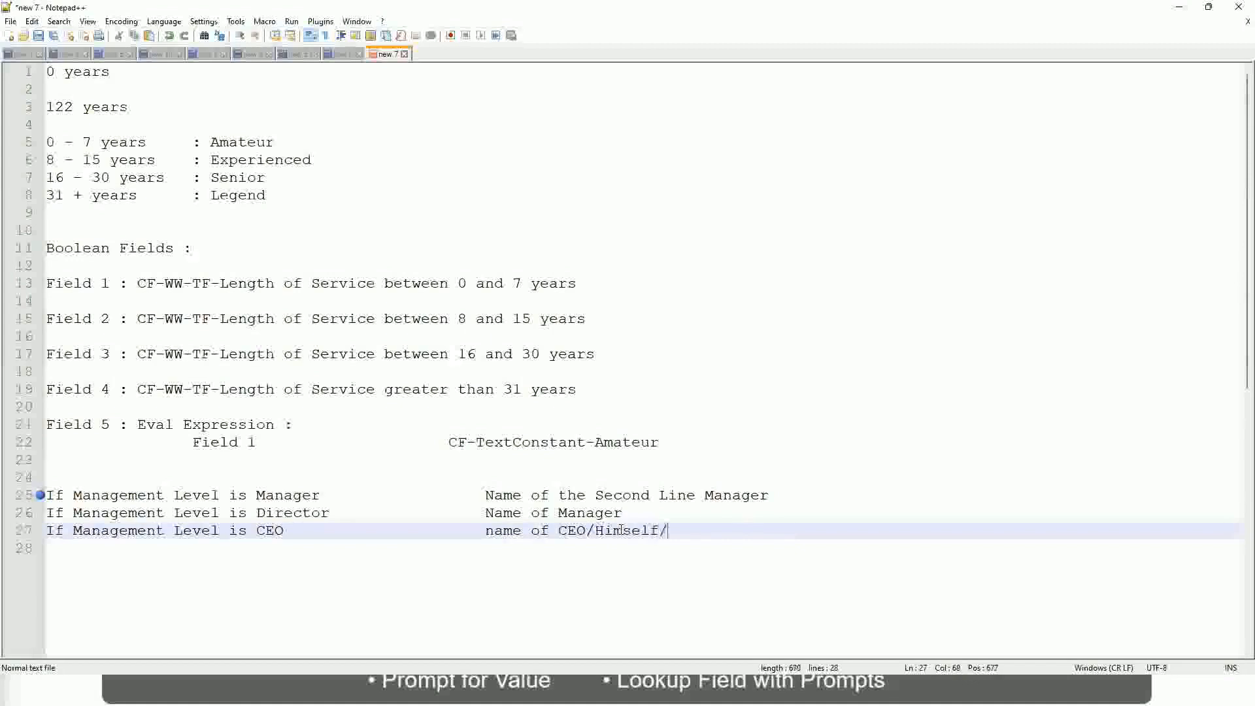
{"action": "type", "text": "Herself"}
{"action": "left_click", "coordinate": [450, 531]}
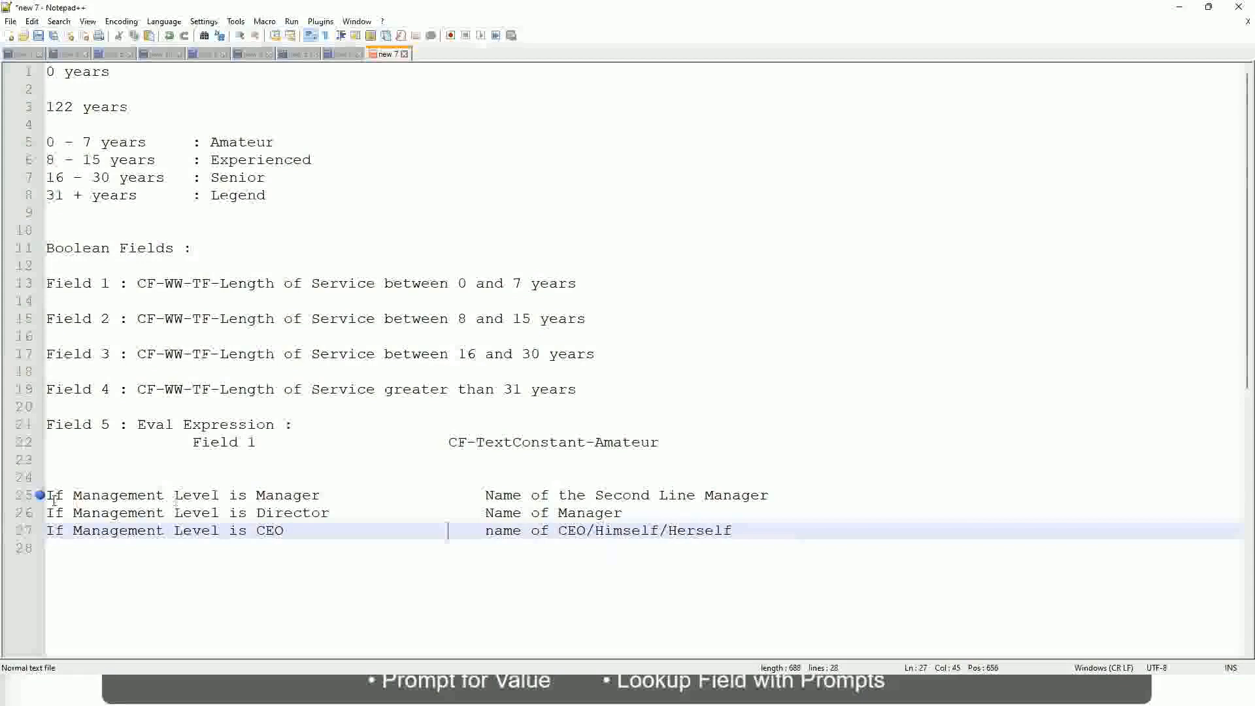
Step: Review the Manager, Director and CEO conditions on lines 25 to 27 together with their results
{"action": "left_click", "coordinate": [191, 495]}
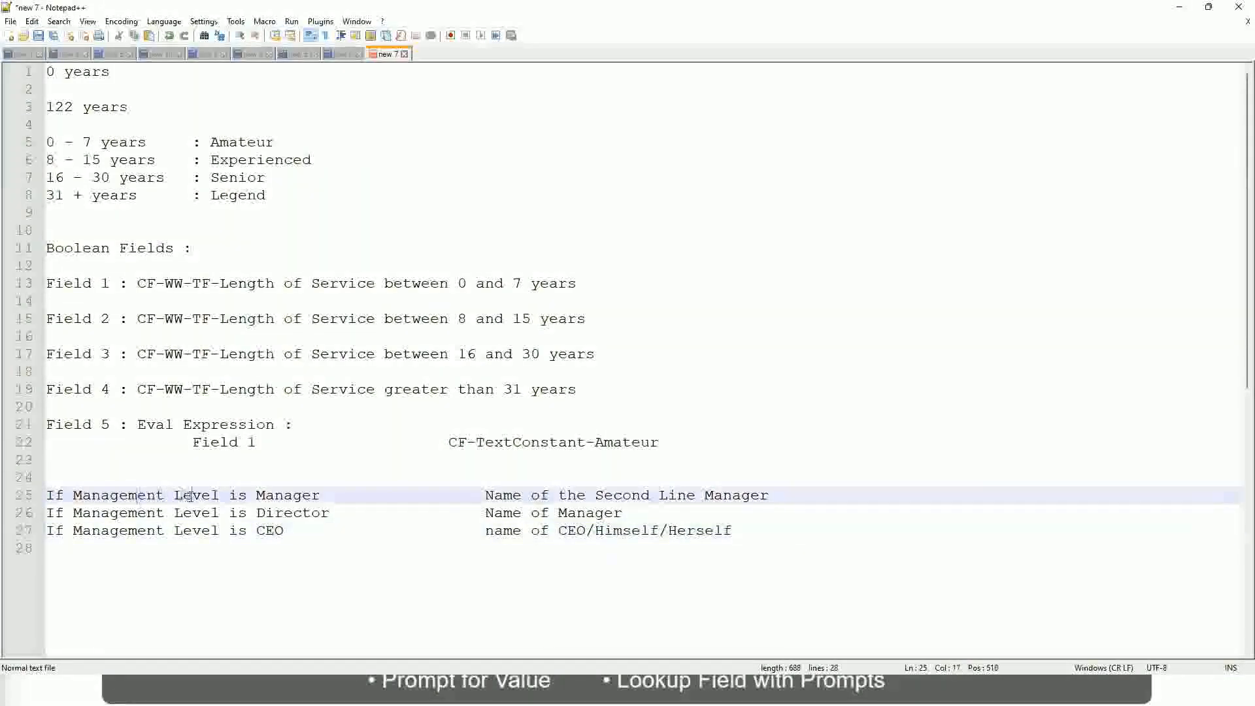
{"action": "left_click", "coordinate": [292, 495]}
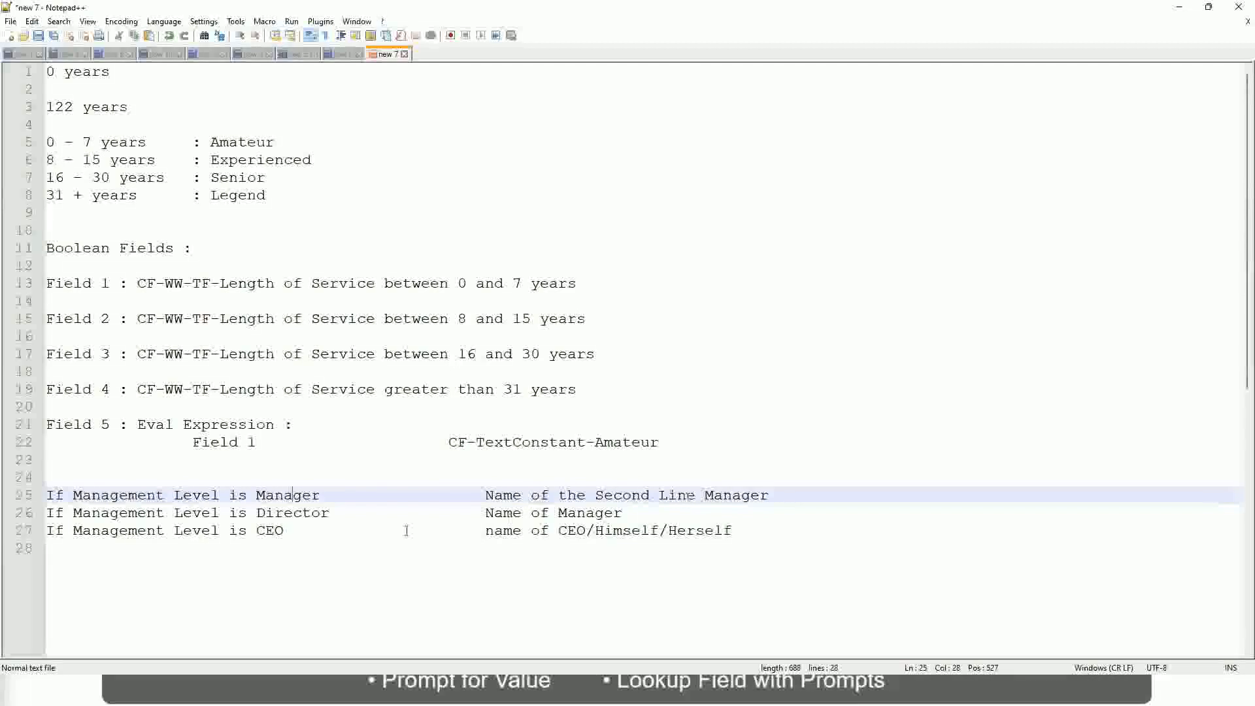
{"action": "left_click", "coordinate": [149, 516]}
{"action": "left_click", "coordinate": [310, 513]}
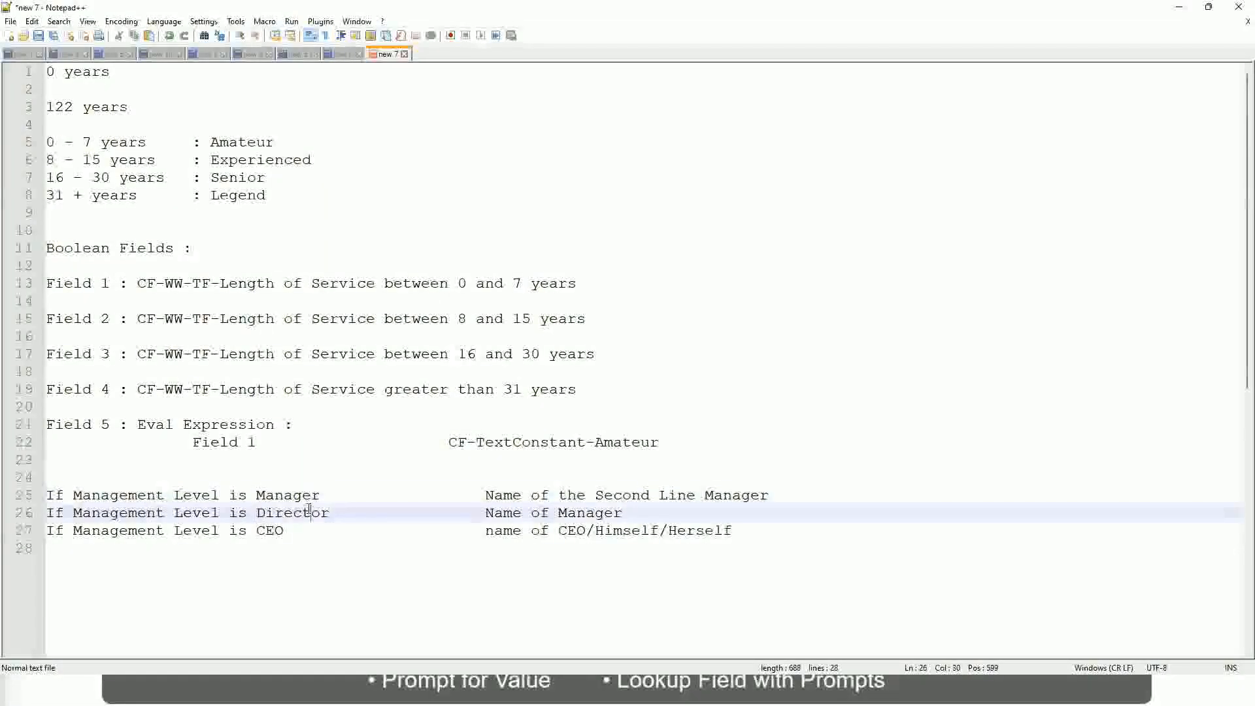
{"action": "left_click", "coordinate": [624, 514]}
{"action": "left_click", "coordinate": [282, 514]}
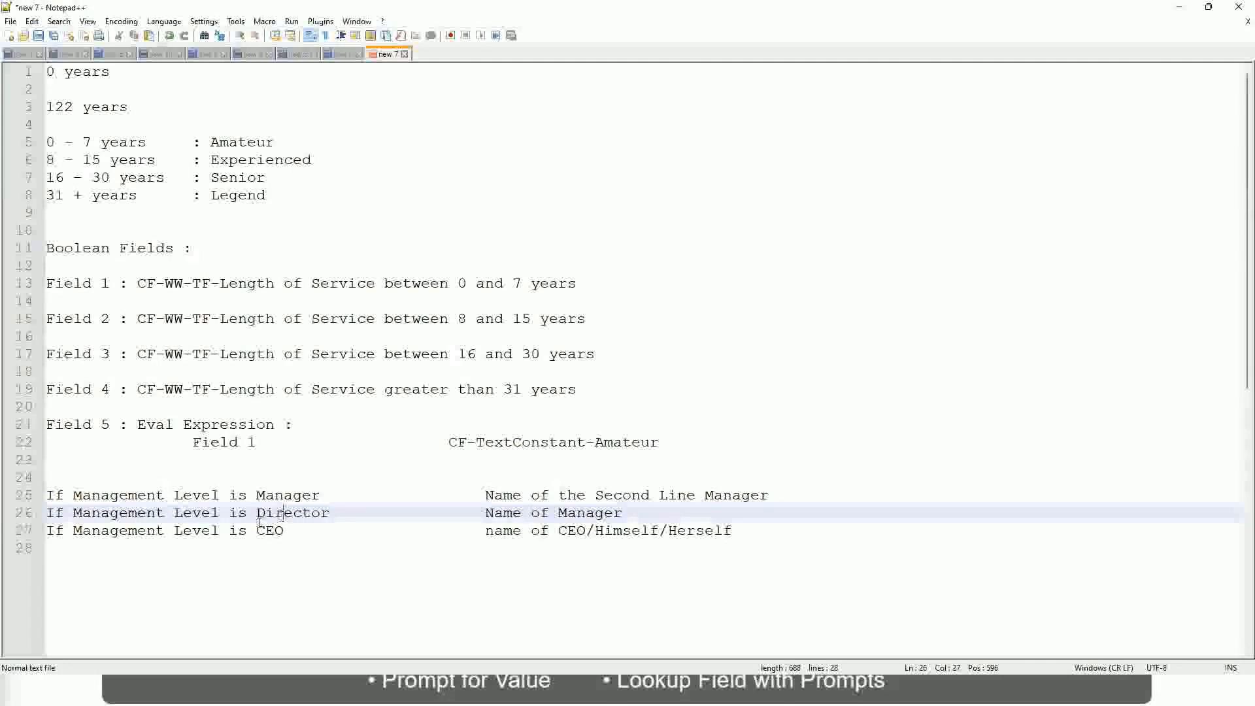
{"action": "left_click", "coordinate": [271, 532]}
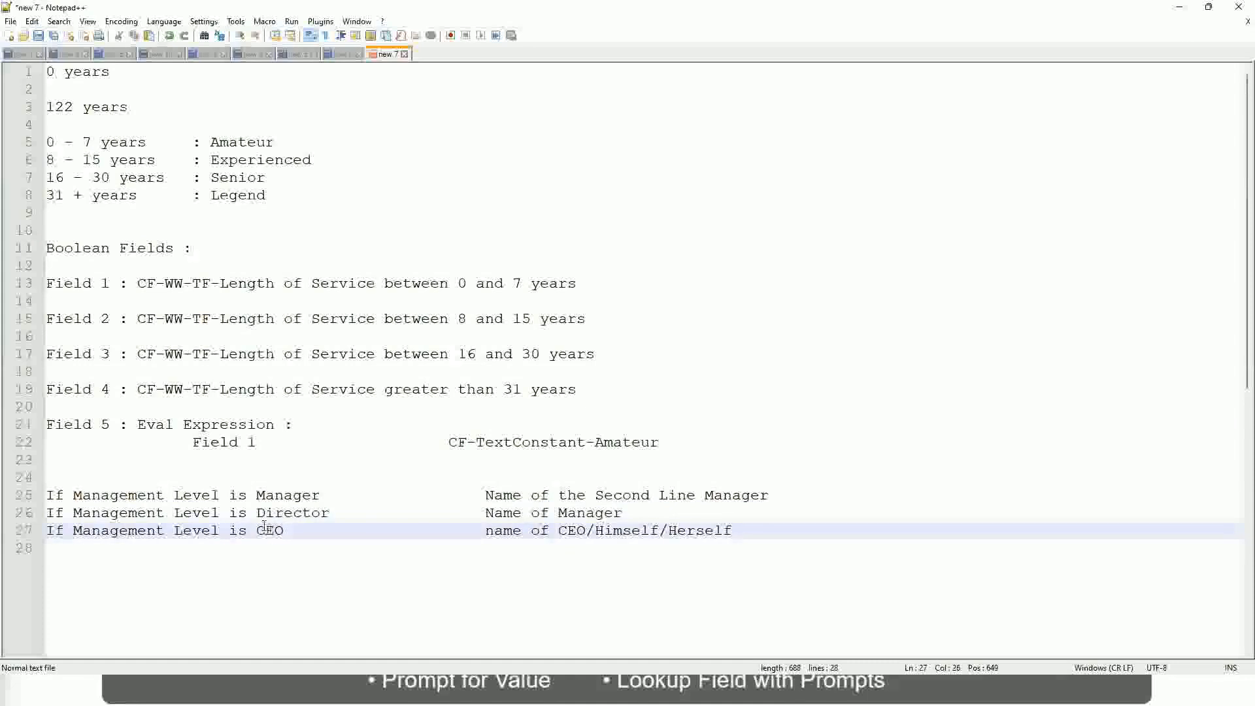
{"action": "left_click", "coordinate": [587, 531]}
{"action": "key", "text": "End"}
{"action": "left_click_drag", "start_coordinate": [757, 530], "coordinate": [44, 495]}
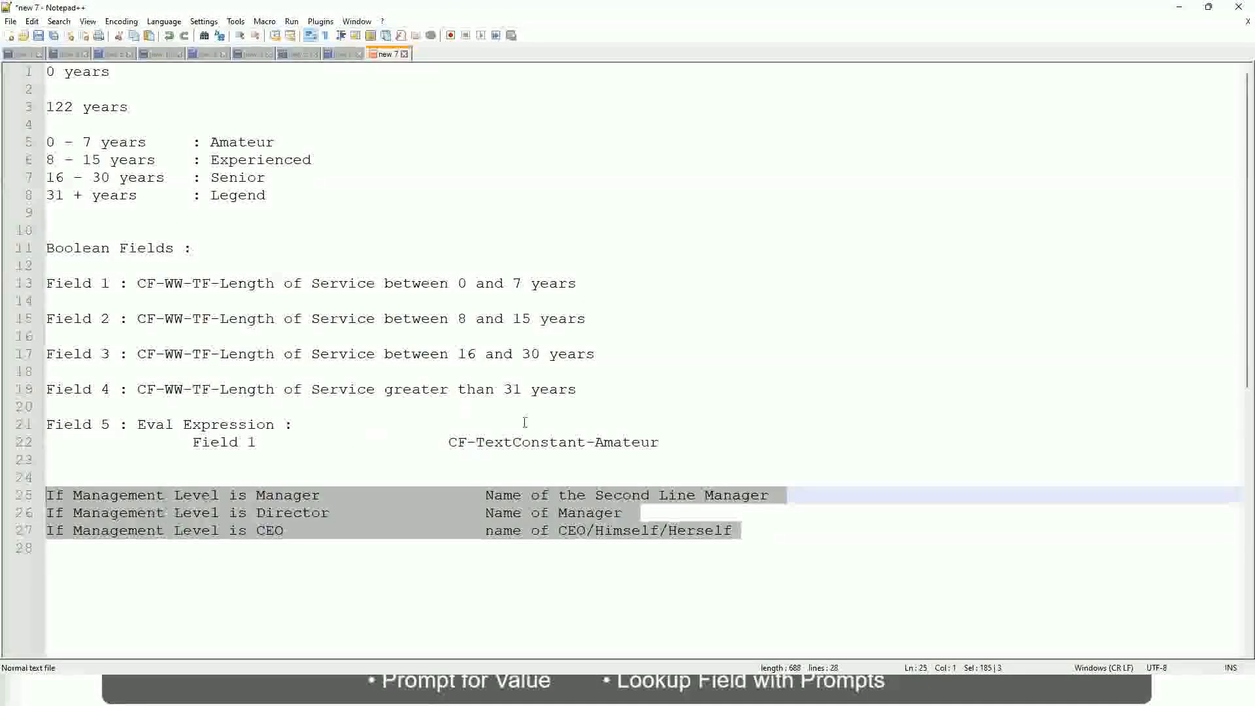
Step: Examine the wording of the Manager result on line 25 as an example of a returned value
{"action": "left_click", "coordinate": [530, 495]}
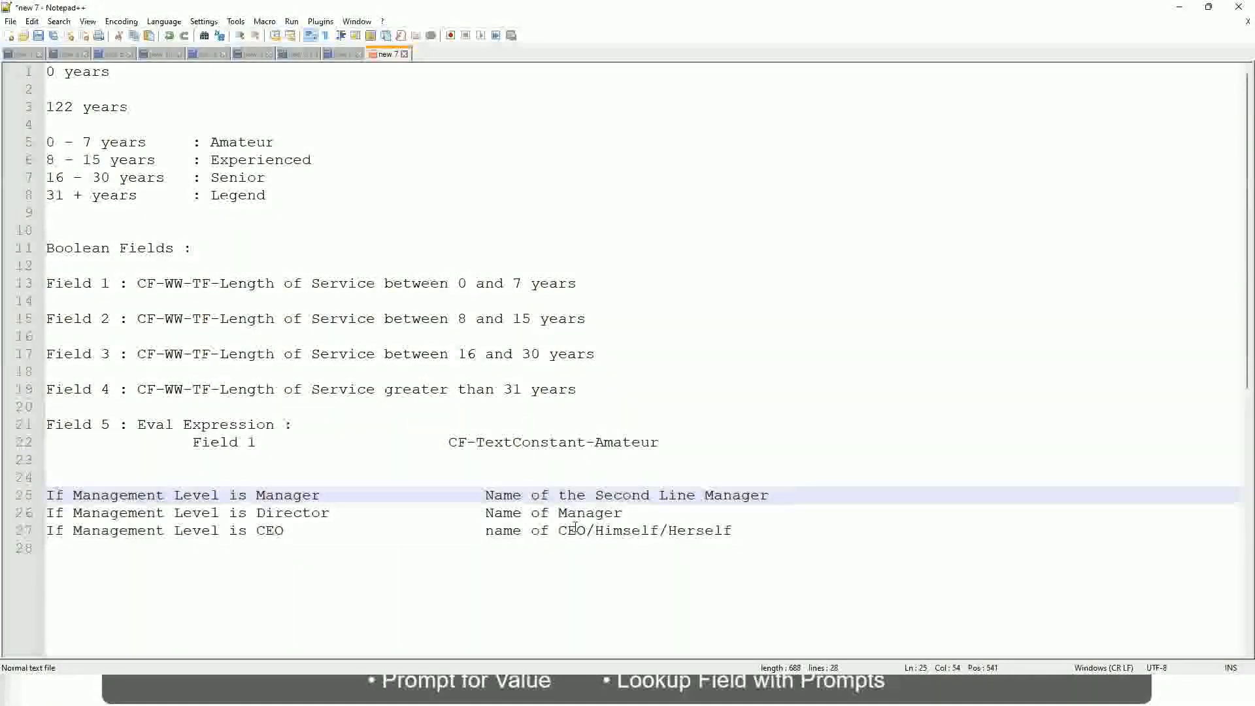
{"action": "left_click", "coordinate": [484, 495]}
{"action": "left_click_drag", "start_coordinate": [485, 495], "coordinate": [771, 496]}
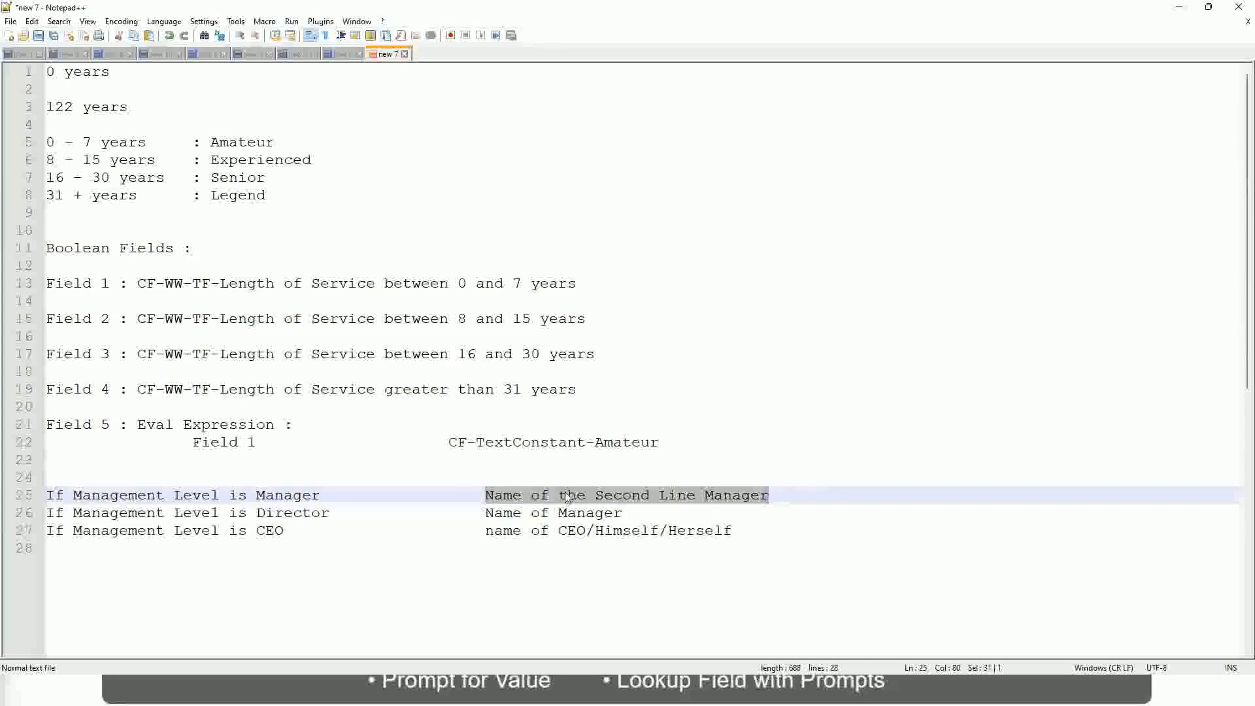
{"action": "left_click", "coordinate": [588, 503]}
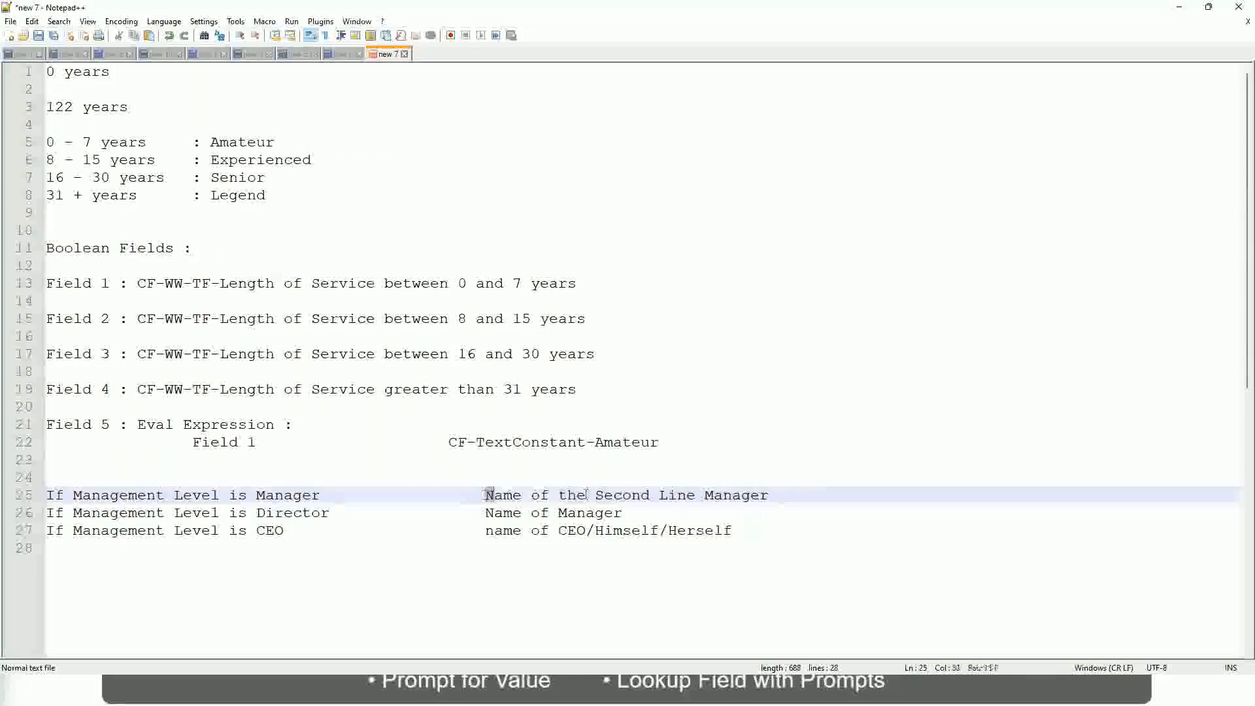
{"action": "left_click_drag", "start_coordinate": [485, 495], "coordinate": [772, 495]}
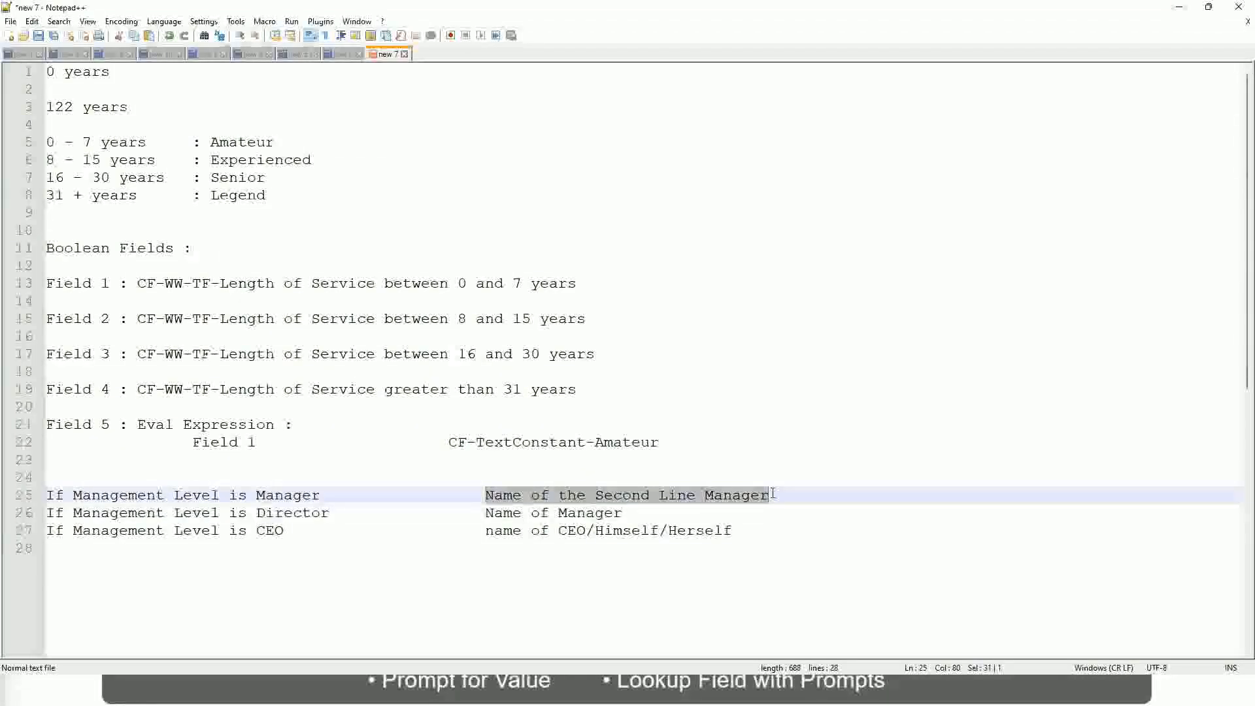
{"action": "left_click", "coordinate": [644, 499]}
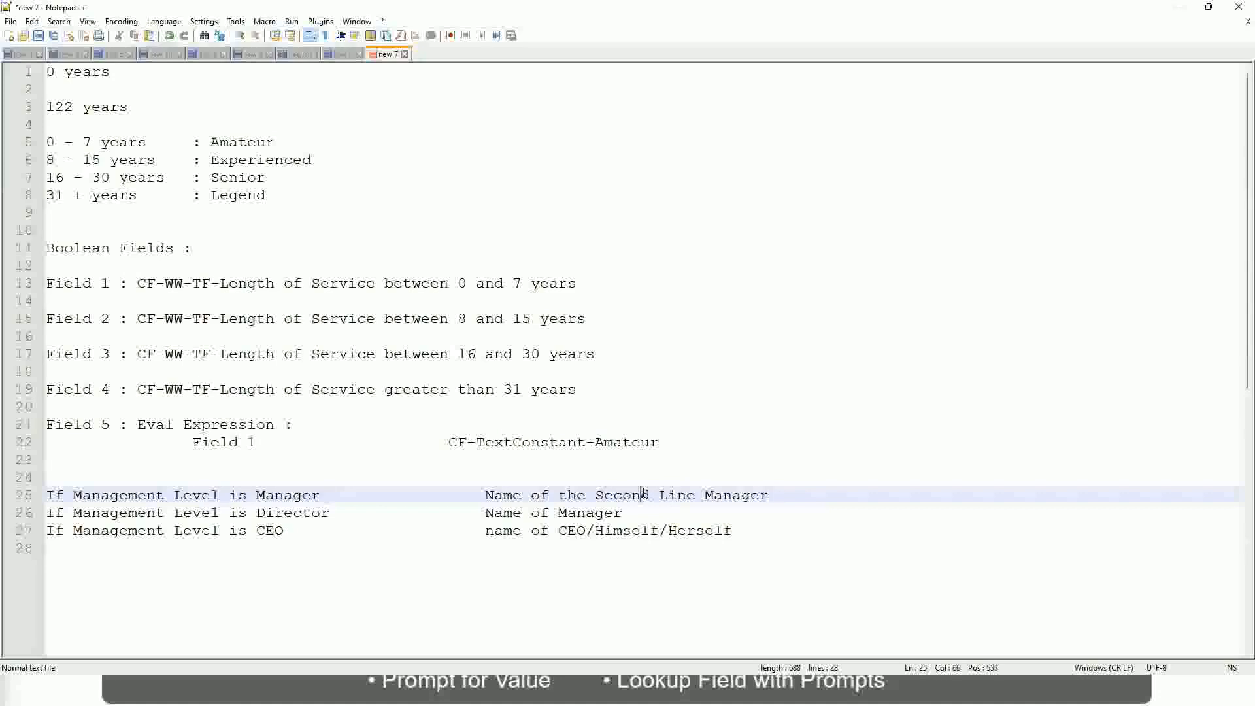
{"action": "left_click_drag", "start_coordinate": [688, 495], "coordinate": [697, 495]}
{"action": "left_click", "coordinate": [789, 492]}
{"action": "left_click", "coordinate": [740, 492]}
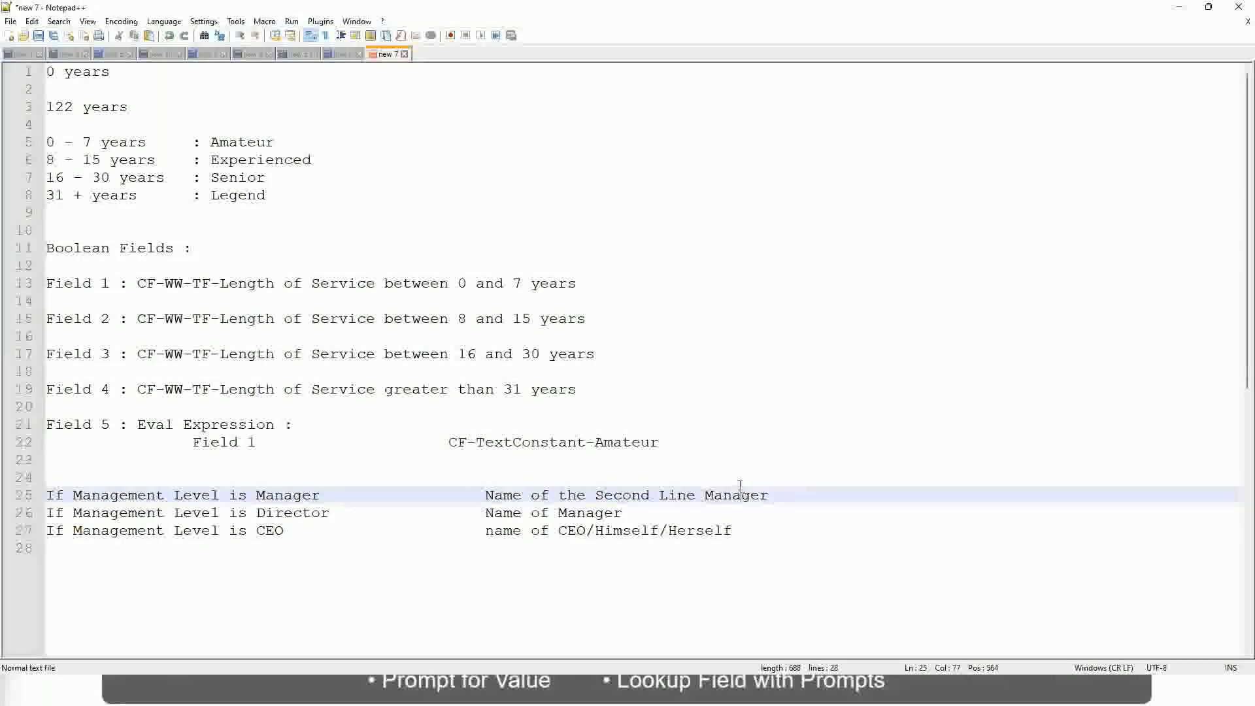
Step: Compare the experience band names on lines 5 to 8 with the management level results on lines 25 to 27
{"action": "double_click", "coordinate": [239, 143]}
{"action": "double_click", "coordinate": [240, 161]}
{"action": "double_click", "coordinate": [240, 179]}
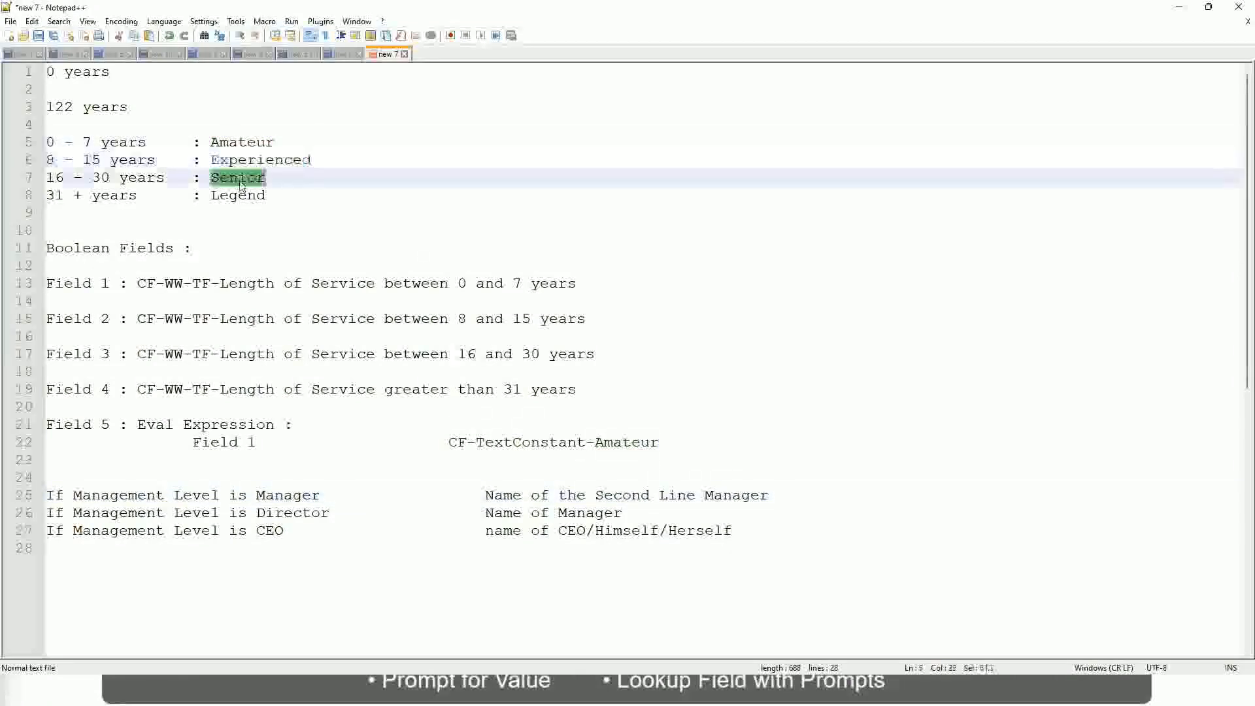
{"action": "left_click", "coordinate": [238, 193]}
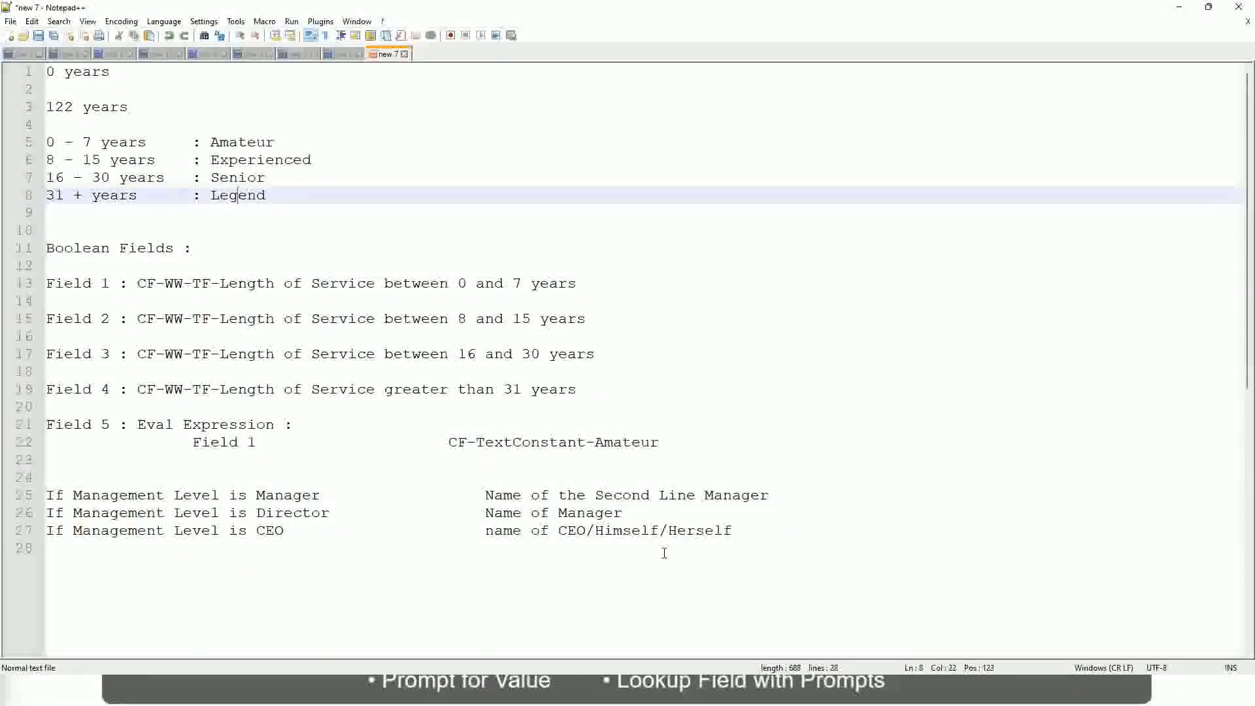
{"action": "left_click", "coordinate": [640, 531]}
{"action": "left_click", "coordinate": [592, 513]}
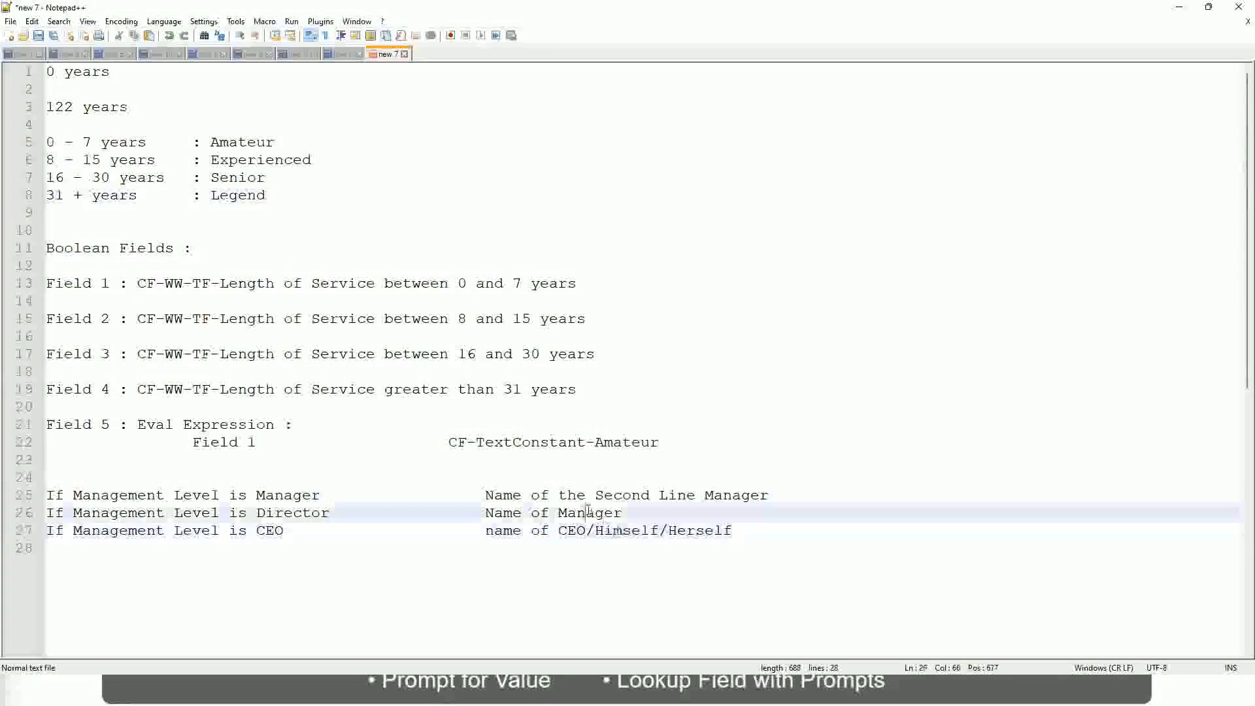
{"action": "left_click", "coordinate": [601, 496]}
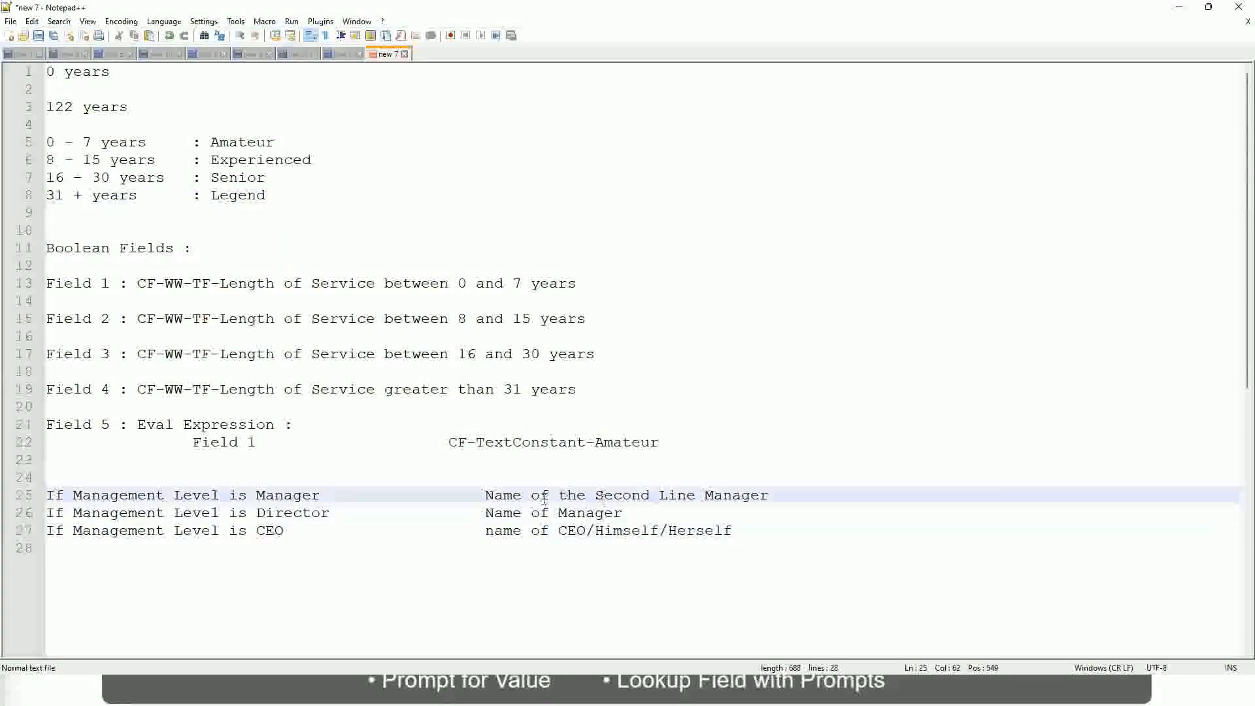
{"action": "left_click", "coordinate": [341, 521]}
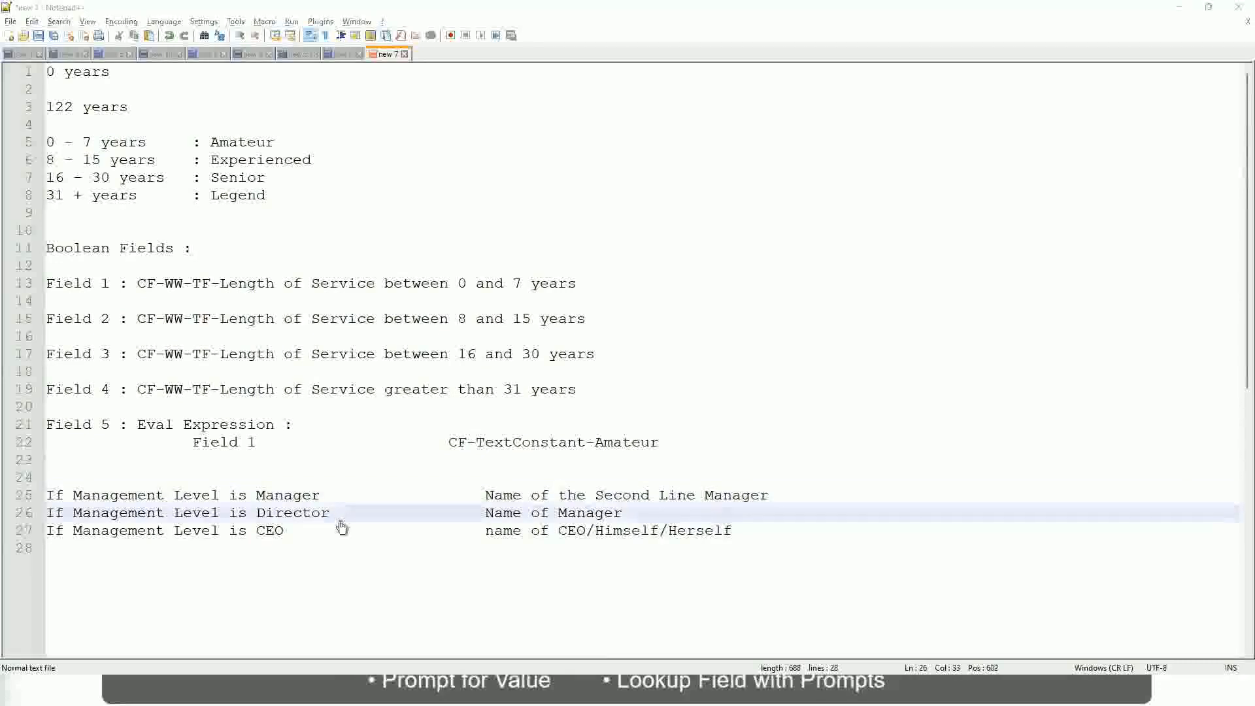
Step: Switch to Workday, copy the name of the saved Lookup Range Band calculated field, and finish its save confirmation
{"action": "key", "text": "alt+Tab"}
{"action": "scroll", "coordinate": [283, 406], "scroll_direction": "down", "scroll_amount": 4}
{"action": "scroll", "coordinate": [488, 251], "scroll_direction": "up", "scroll_amount": 4}
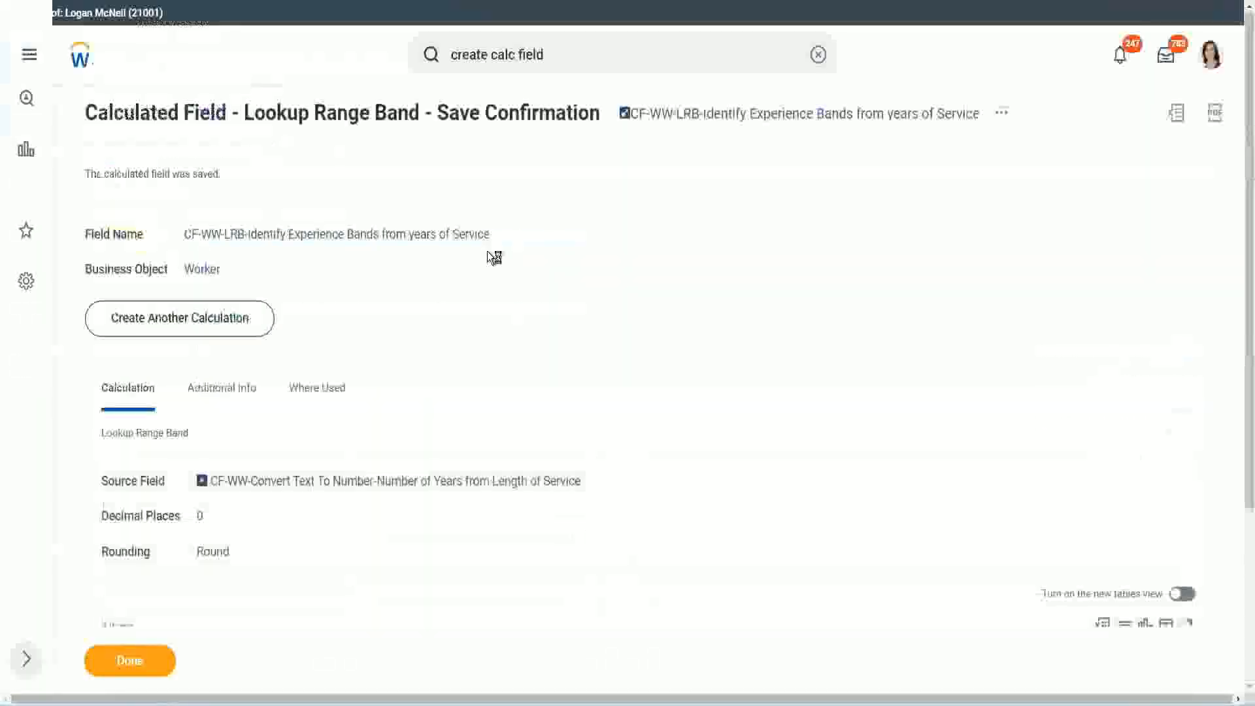
{"action": "right_click", "coordinate": [741, 117]}
{"action": "left_click", "coordinate": [776, 194]}
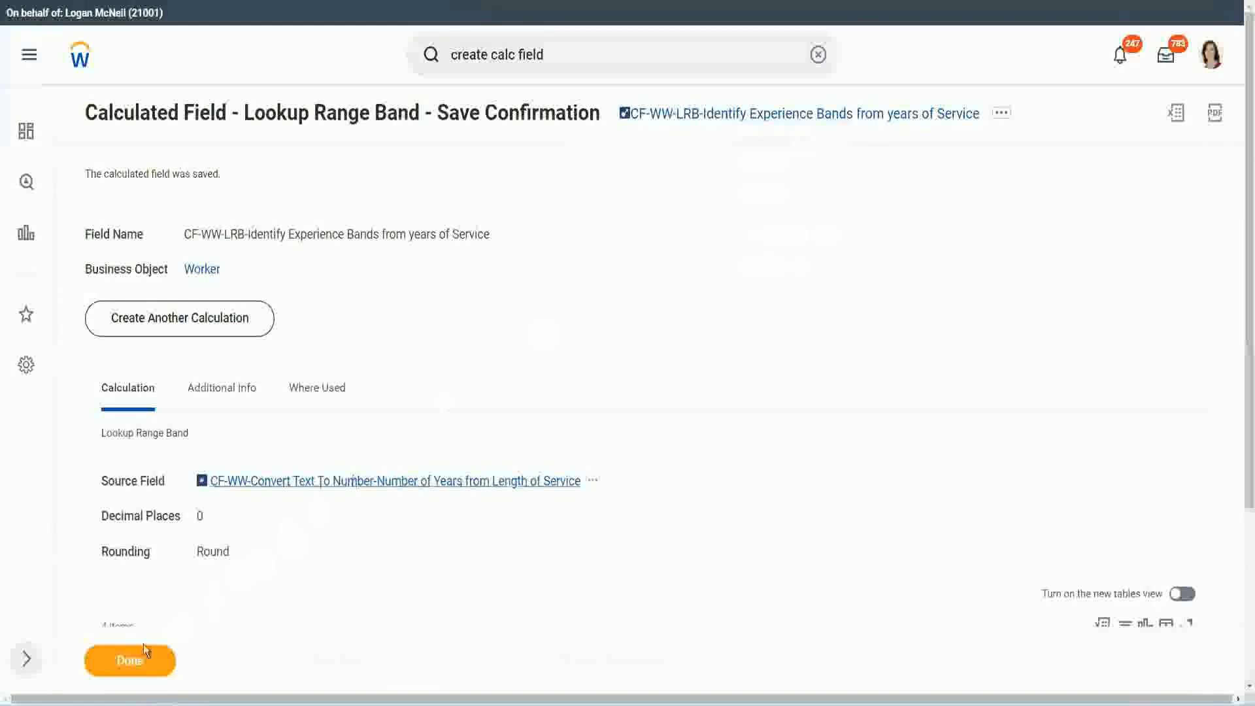
{"action": "left_click", "coordinate": [134, 659]}
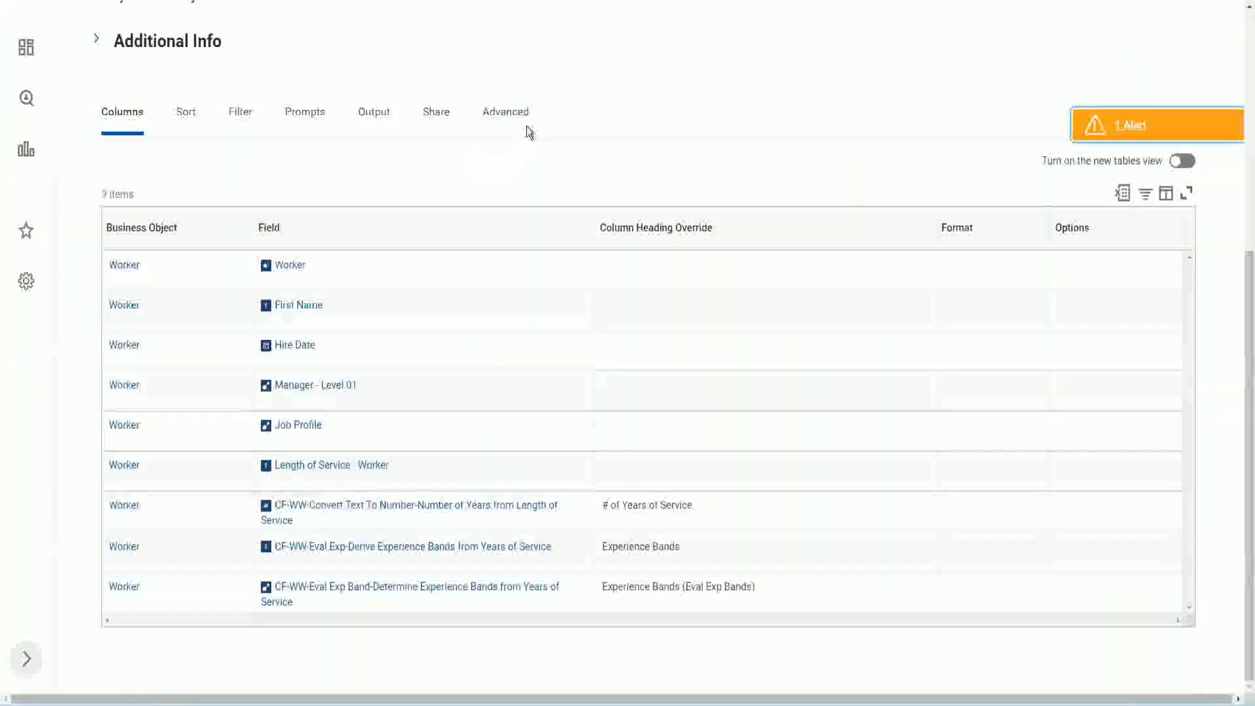
Step: Open the custom report WW Employee Details for editing
{"action": "scroll", "coordinate": [543, 171], "scroll_direction": "up", "scroll_amount": 6}
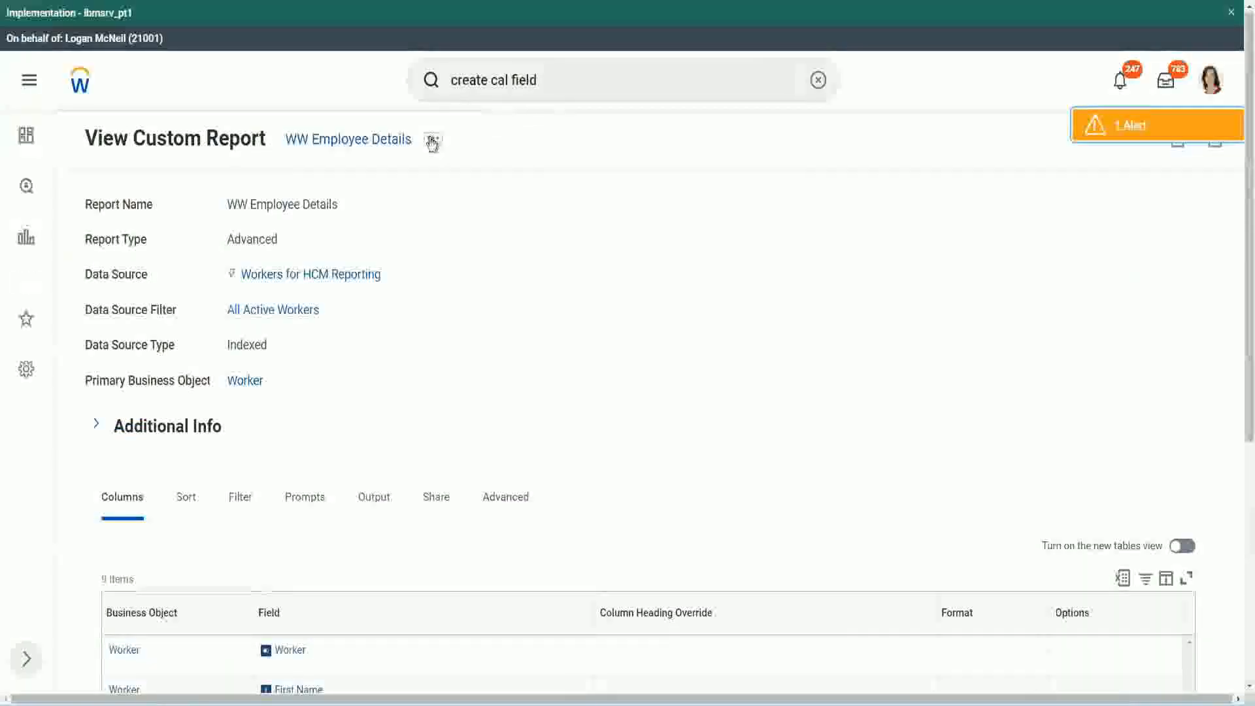
{"action": "left_click", "coordinate": [433, 141]}
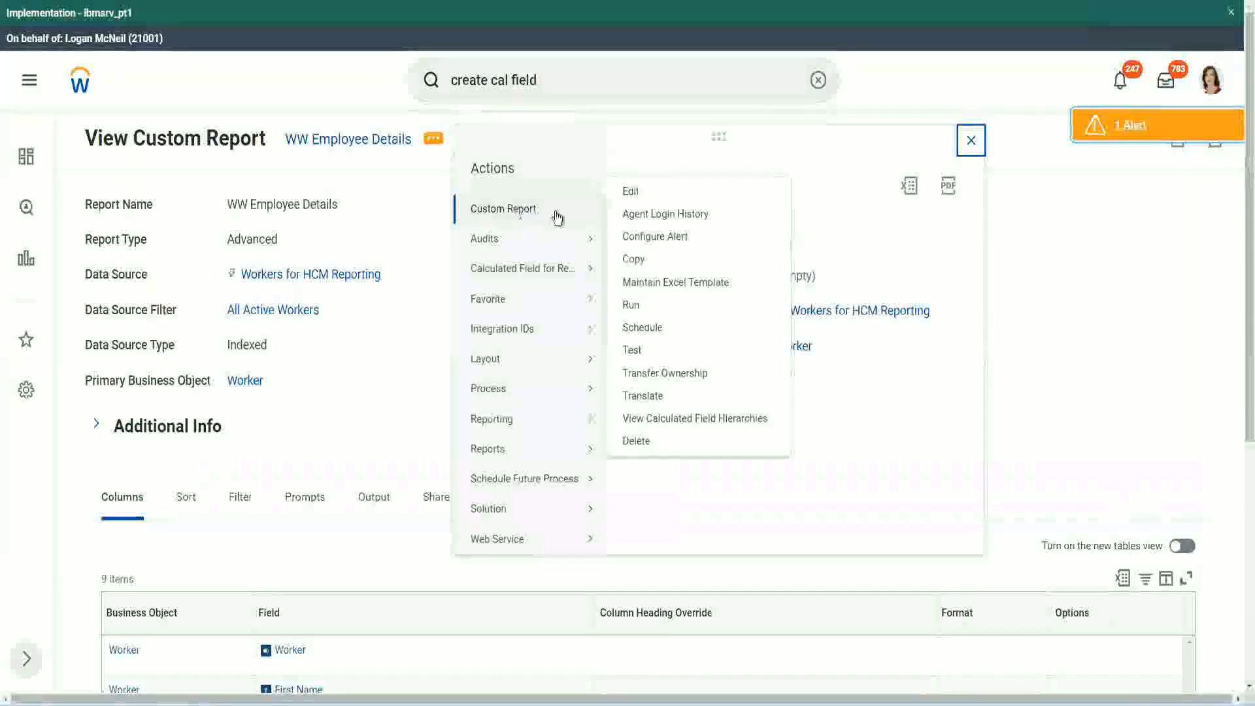
{"action": "left_click", "coordinate": [634, 192]}
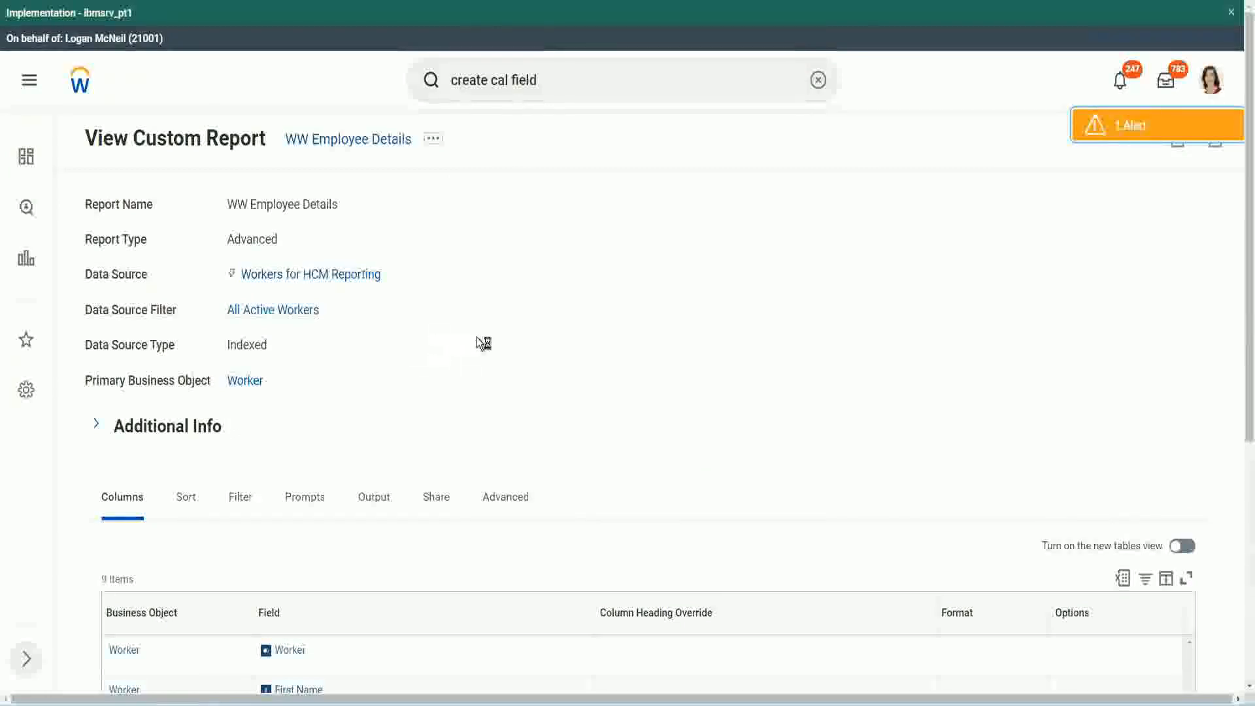
{"action": "scroll", "coordinate": [477, 339], "scroll_direction": "down", "scroll_amount": 5}
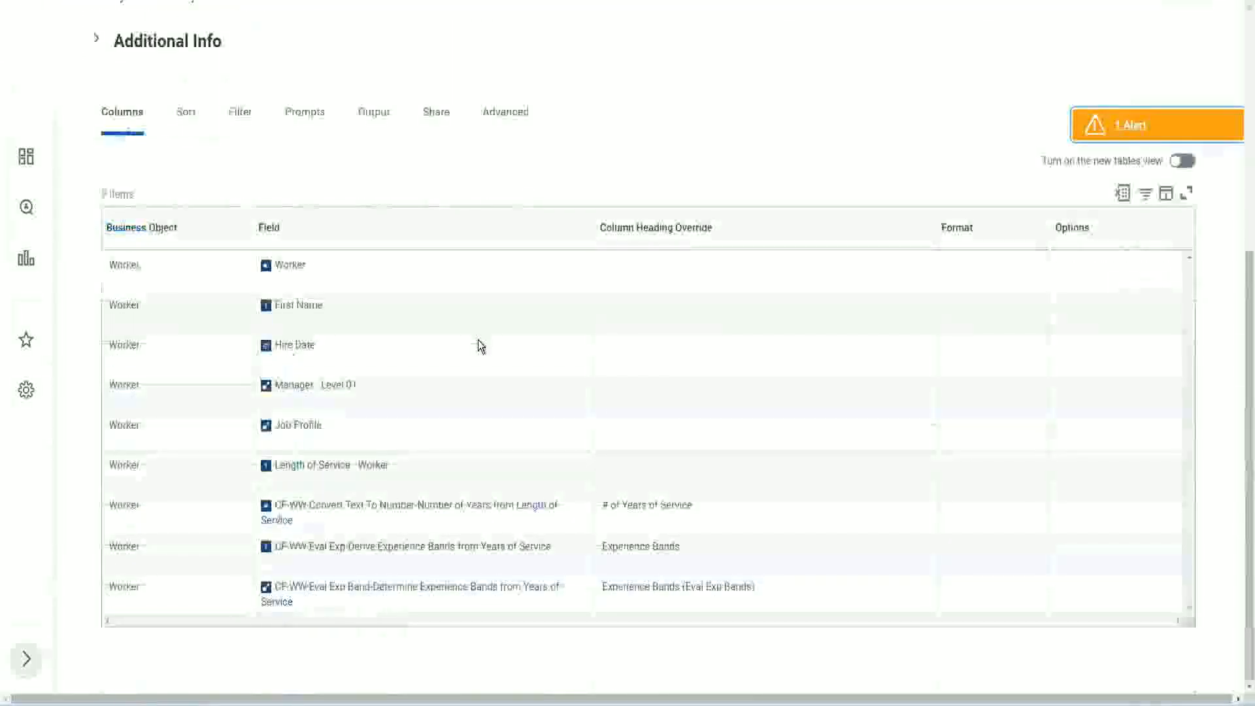
Step: Add a Worker column at the end of the report using the field CF-WW-LRB-Identify Experience Bands from years of Service
{"action": "scroll", "coordinate": [472, 367], "scroll_direction": "down", "scroll_amount": 8}
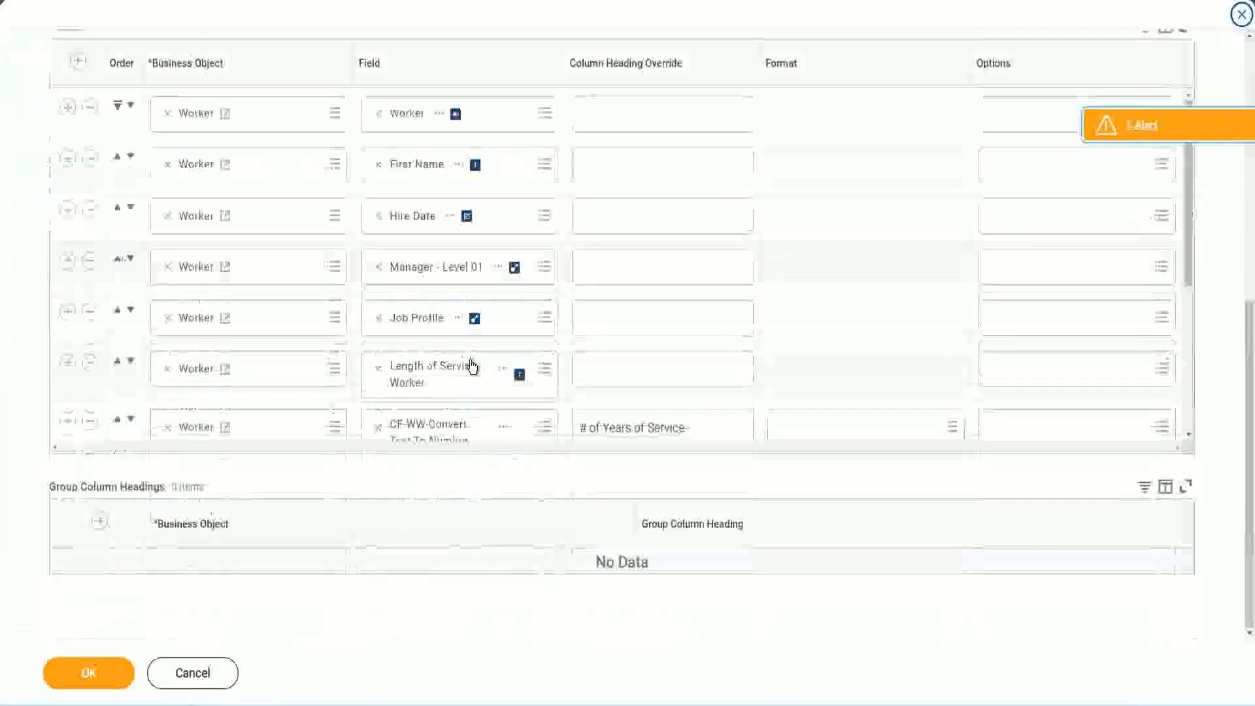
{"action": "scroll", "coordinate": [289, 378], "scroll_direction": "down", "scroll_amount": 4}
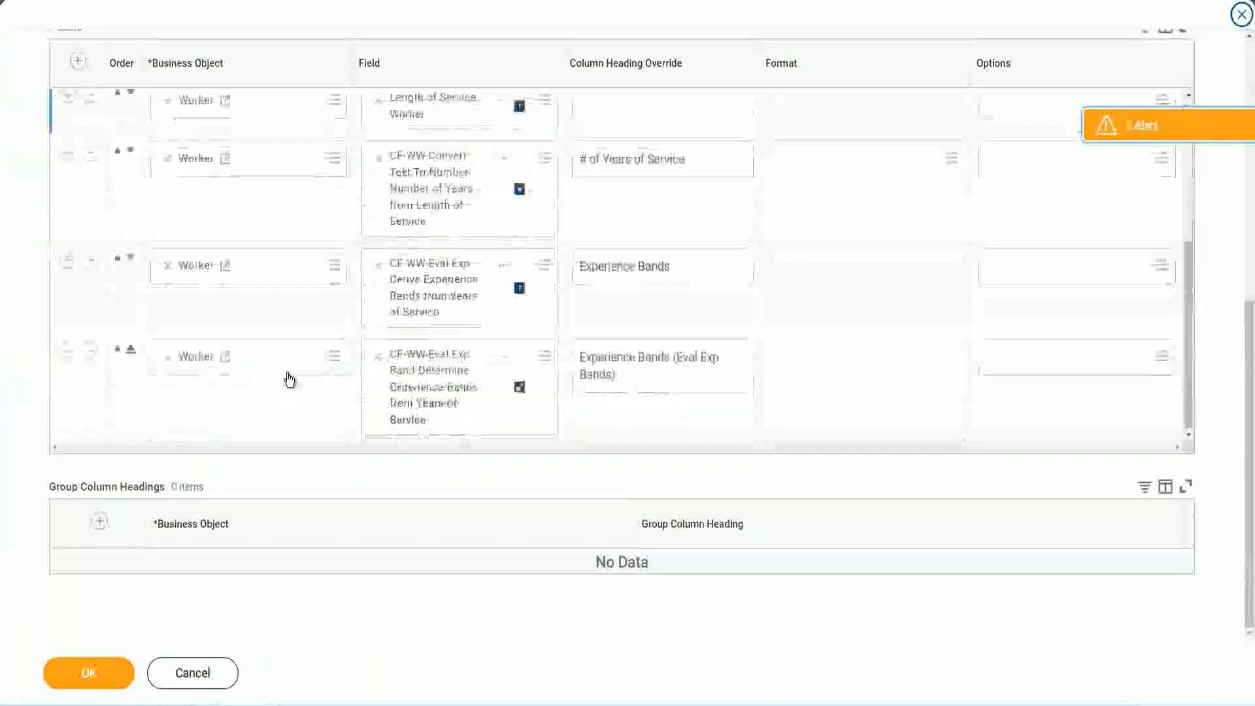
{"action": "left_click", "coordinate": [67, 350]}
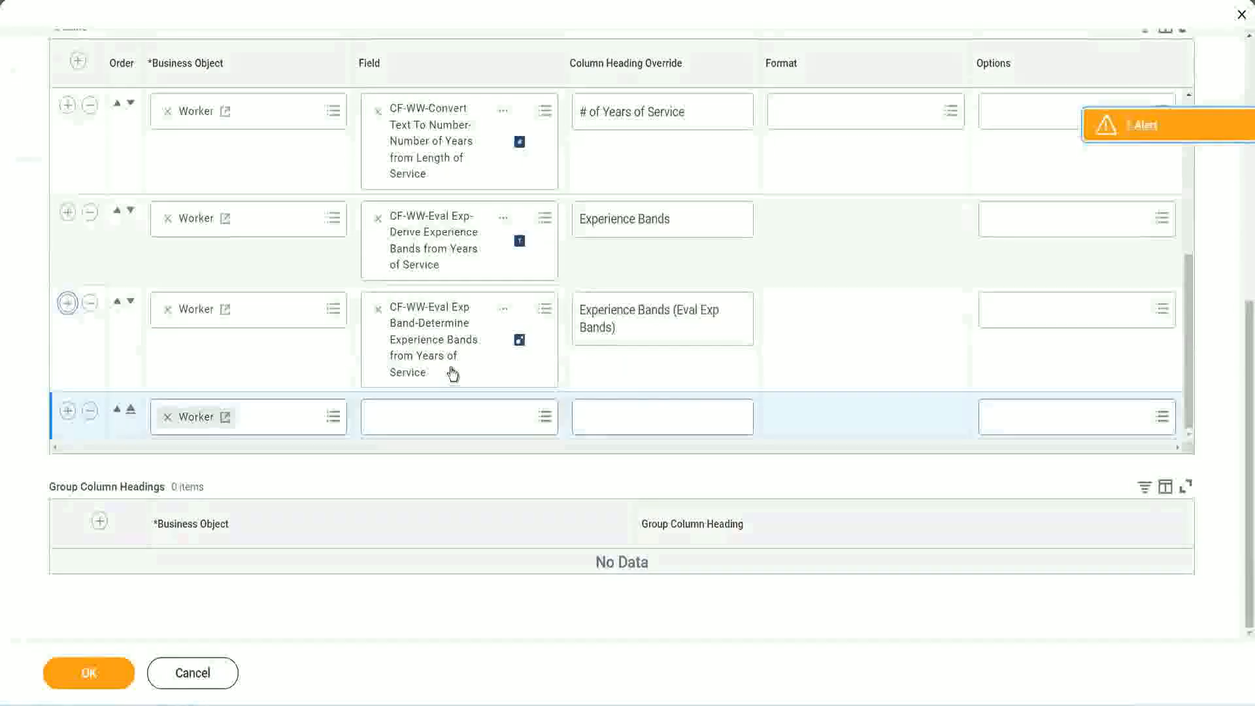
{"action": "left_click", "coordinate": [426, 419]}
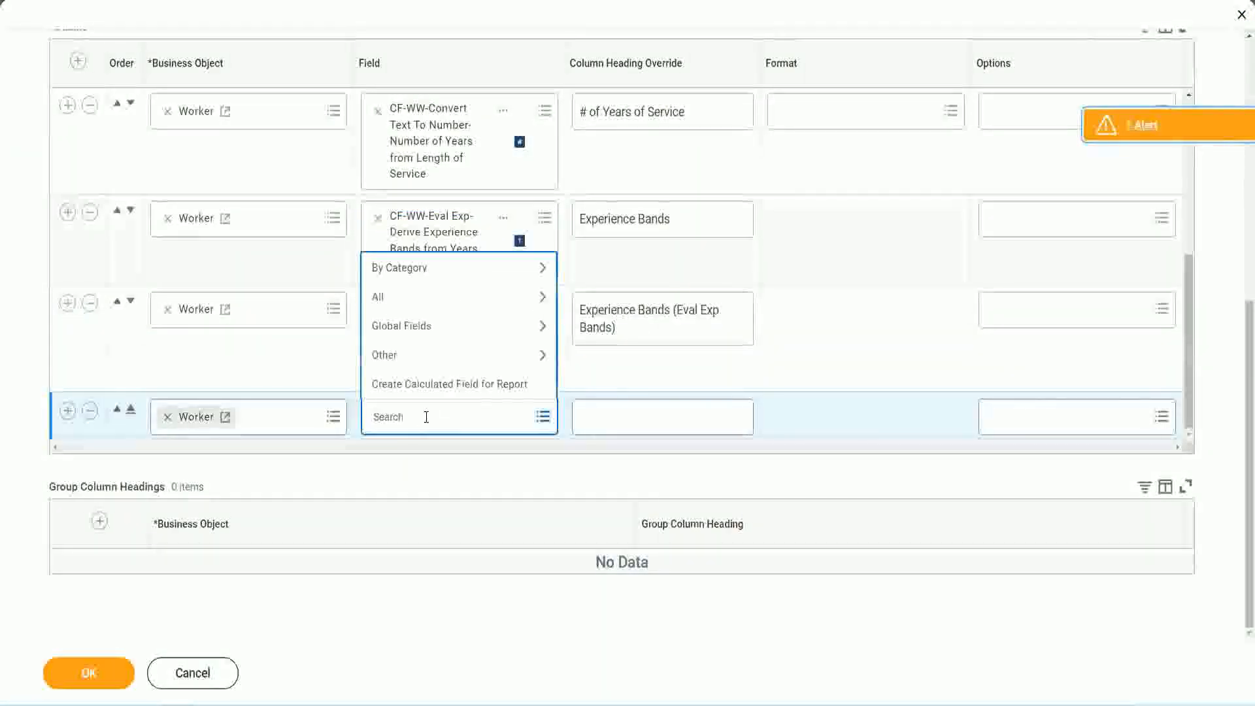
{"action": "key", "text": "ctrl+v"}
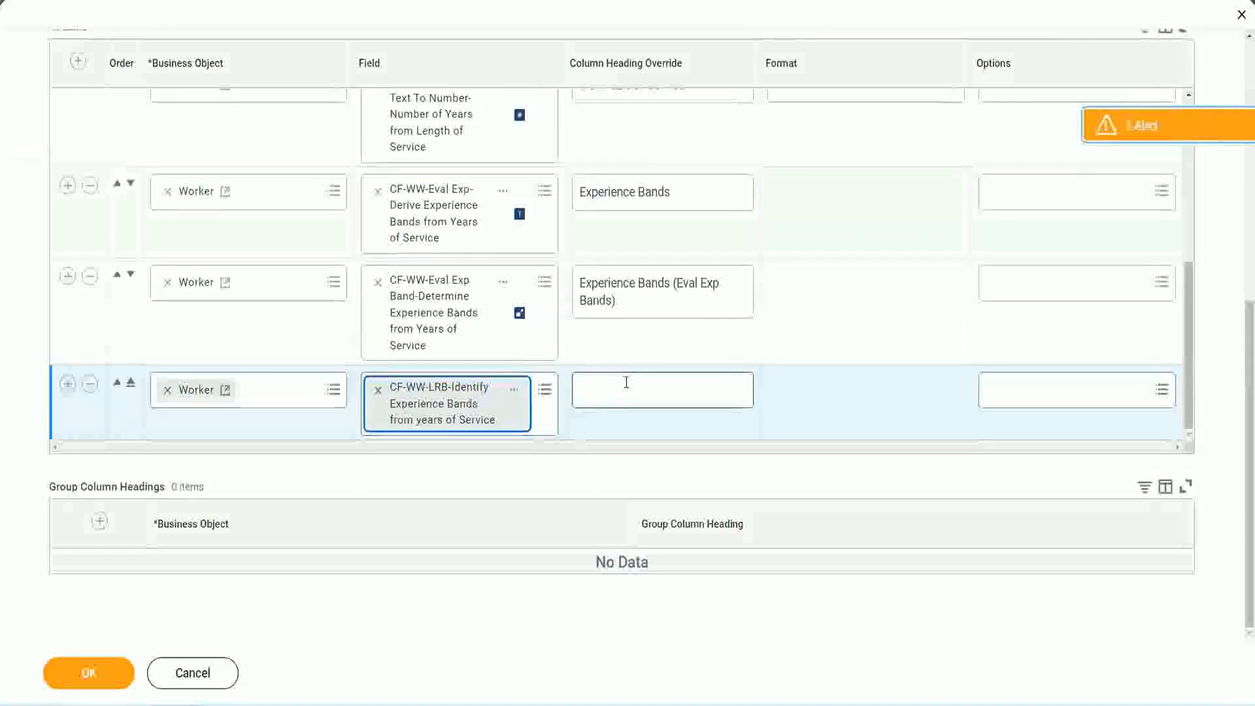
Step: Set the new column's heading override to "Experience Bands (LRB)" and save the report definition
{"action": "left_click", "coordinate": [626, 383]}
{"action": "type", "text": "Ex"}
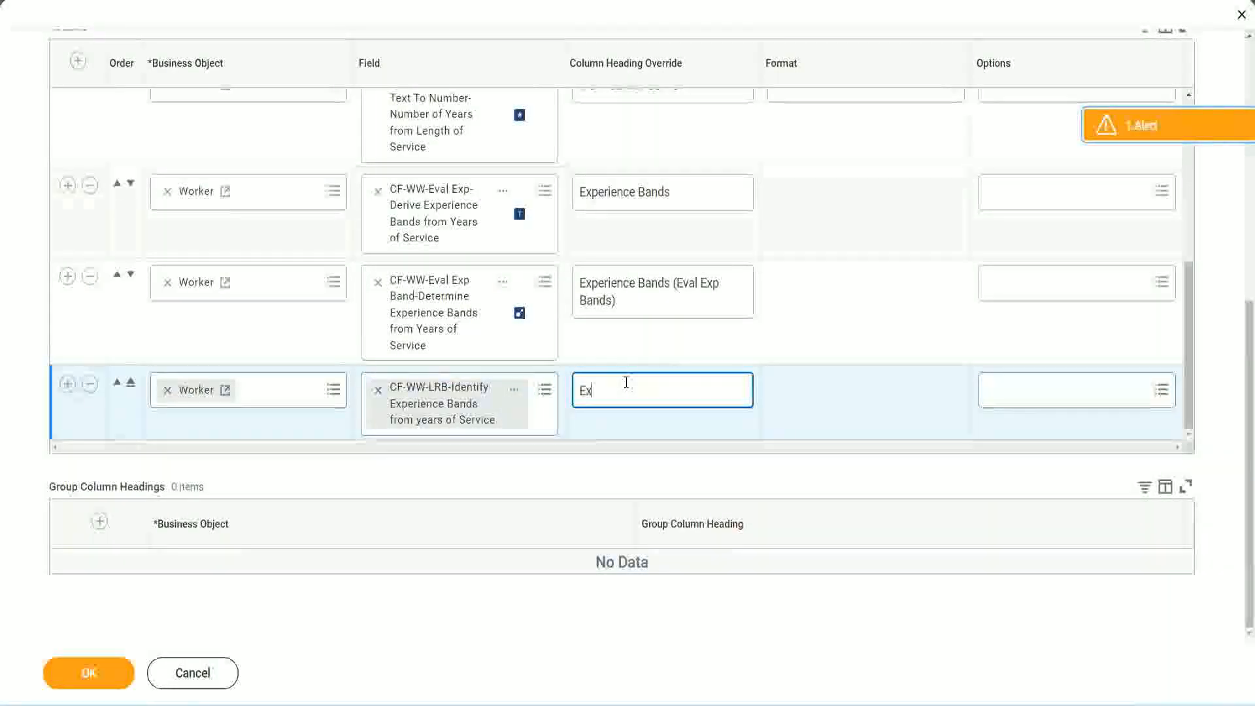
{"action": "type", "text": "pernence"}
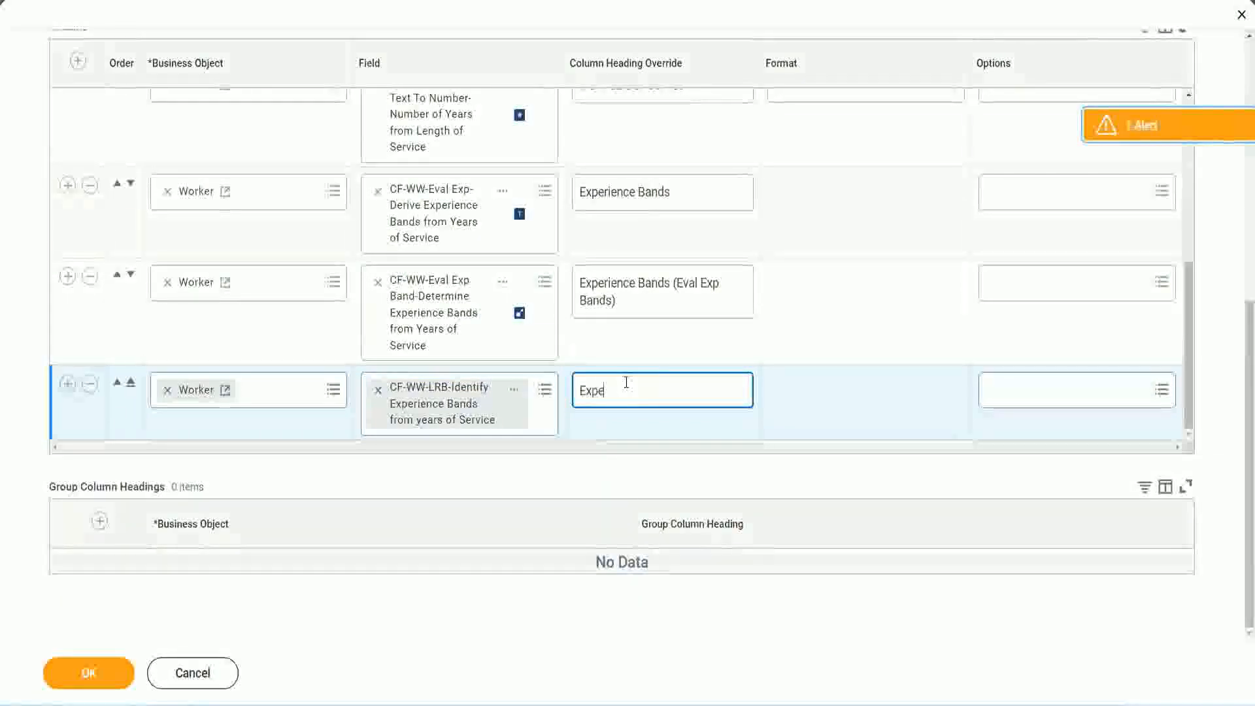
{"action": "key", "text": "BackSpace"}
{"action": "key", "text": "BackSpace"}
{"action": "key", "text": "BackSpace"}
{"action": "key", "text": "BackSpace"}
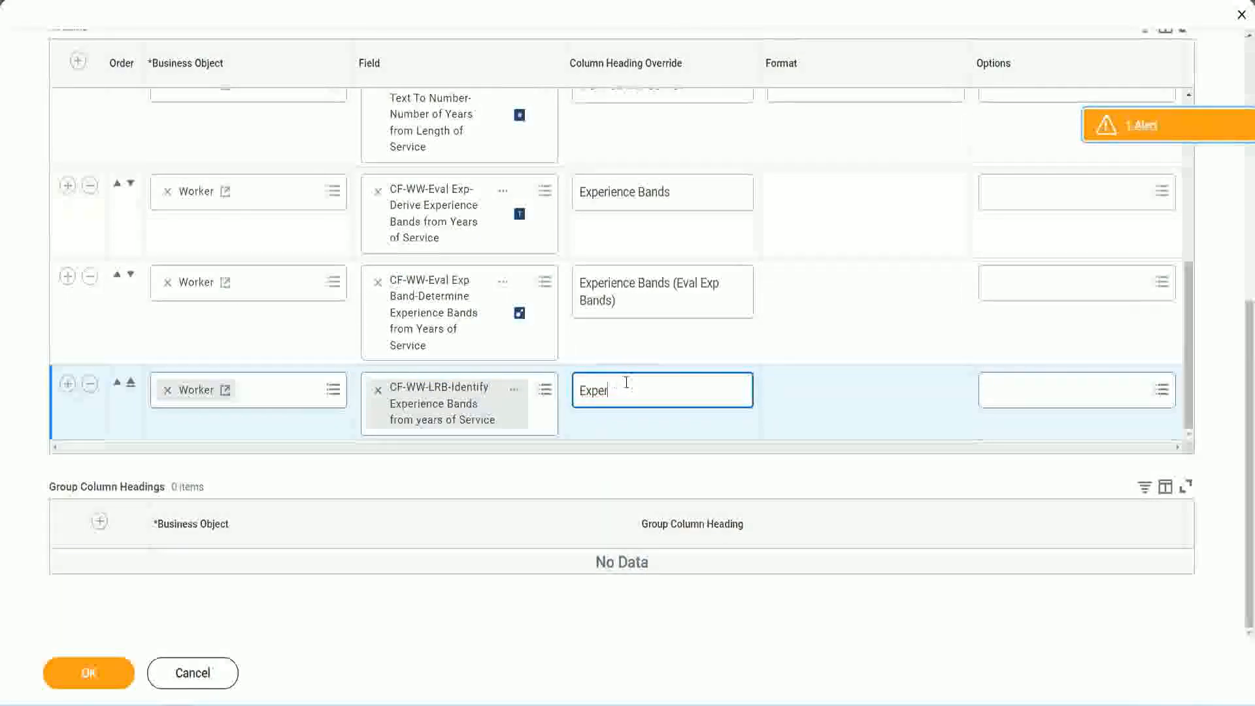
{"action": "type", "text": "ience Band"}
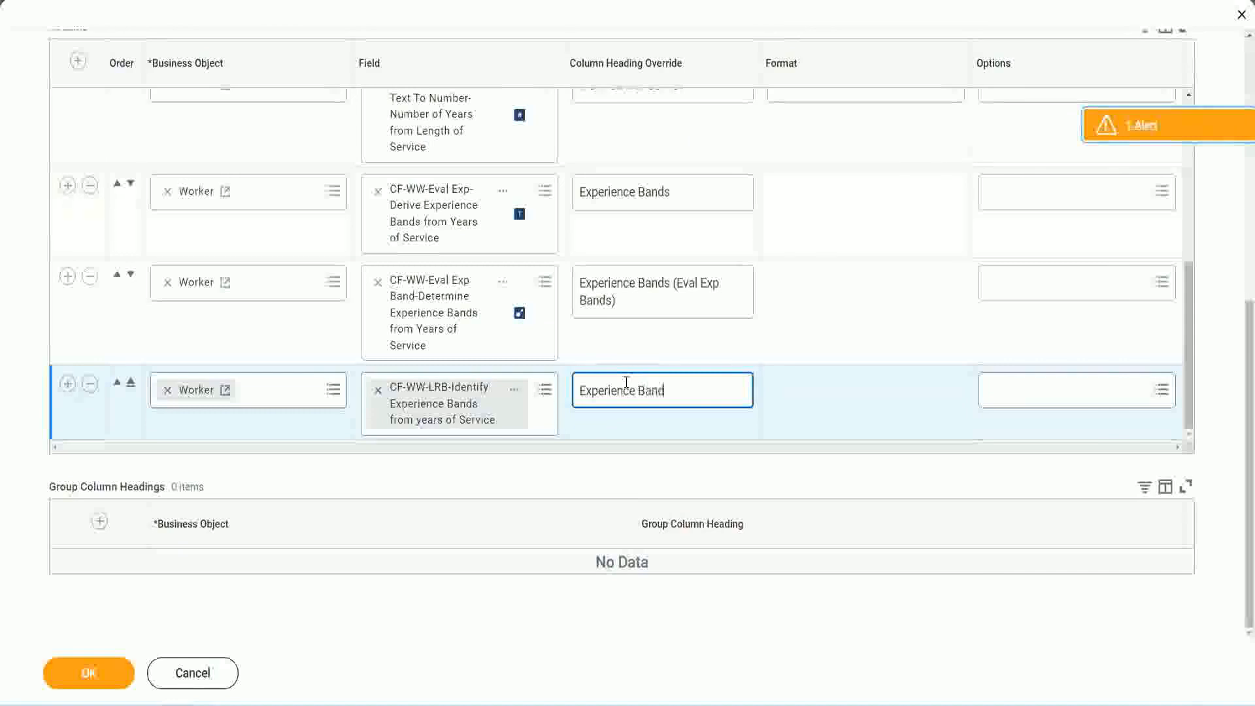
{"action": "type", "text": "s (LRB)"}
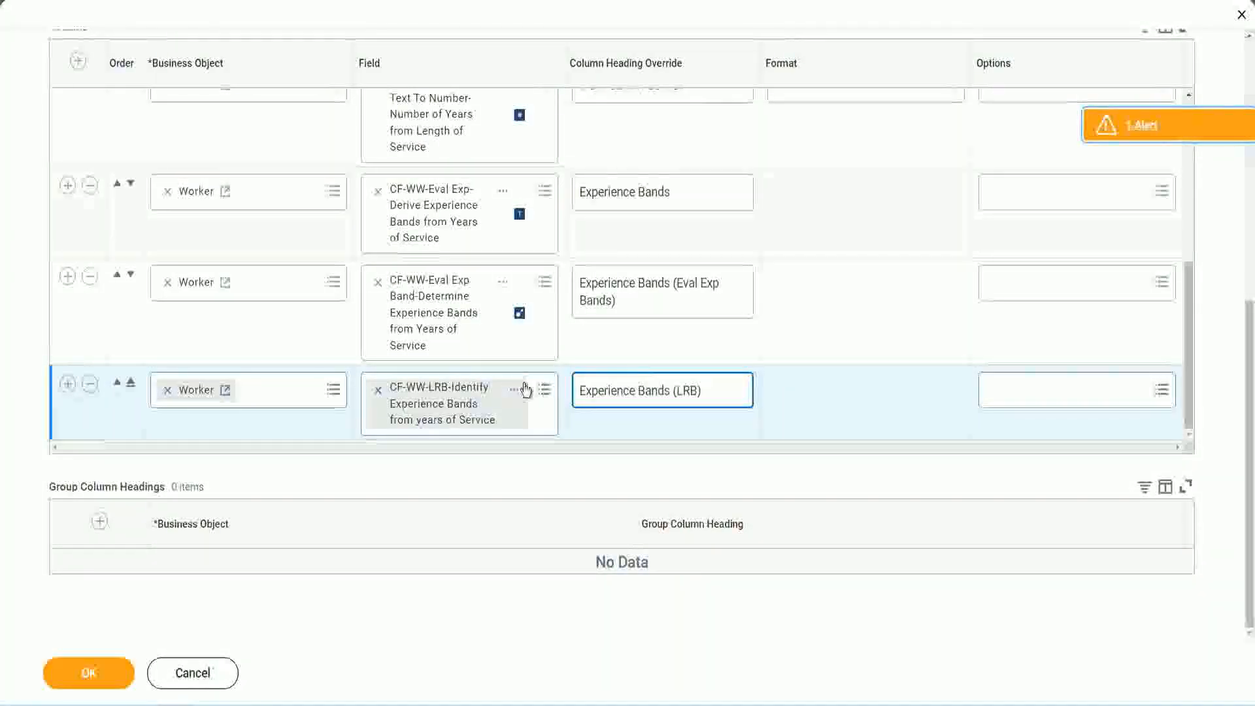
{"action": "left_click", "coordinate": [110, 683]}
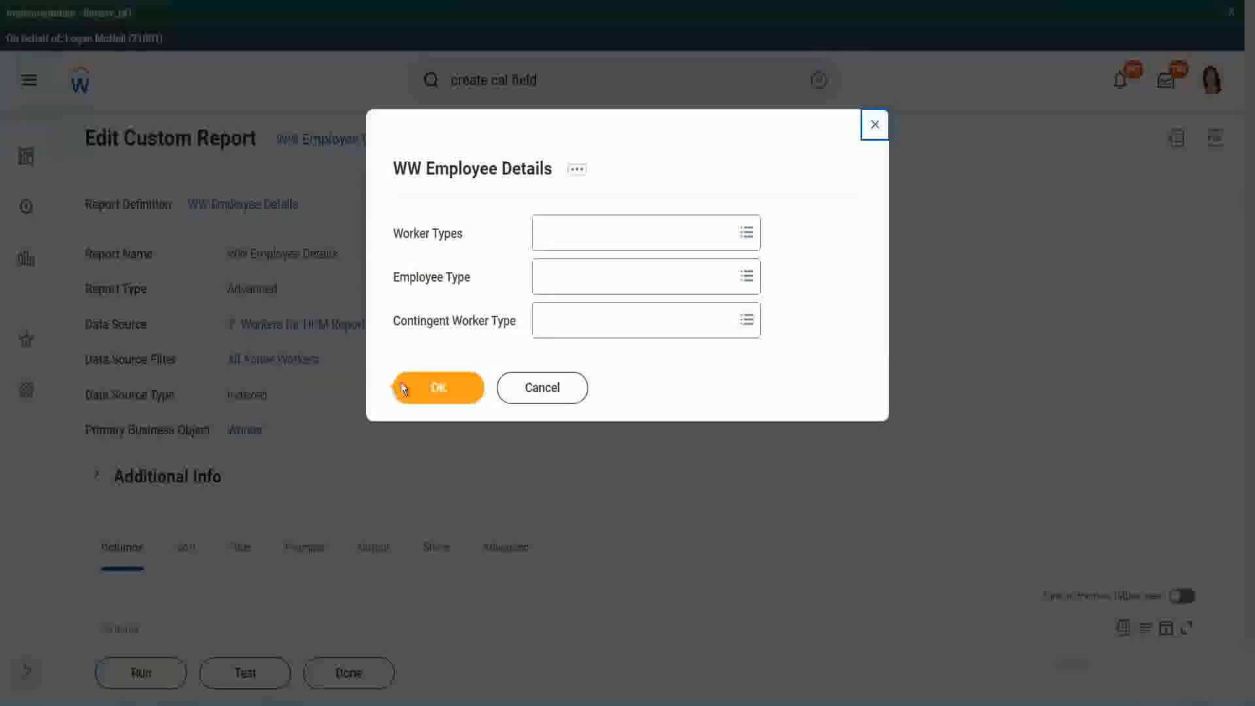
Step: Run WW Employee Details with the worker type prompts left blank and compare the three experience band columns across the employee rows
{"action": "left_click", "coordinate": [445, 391]}
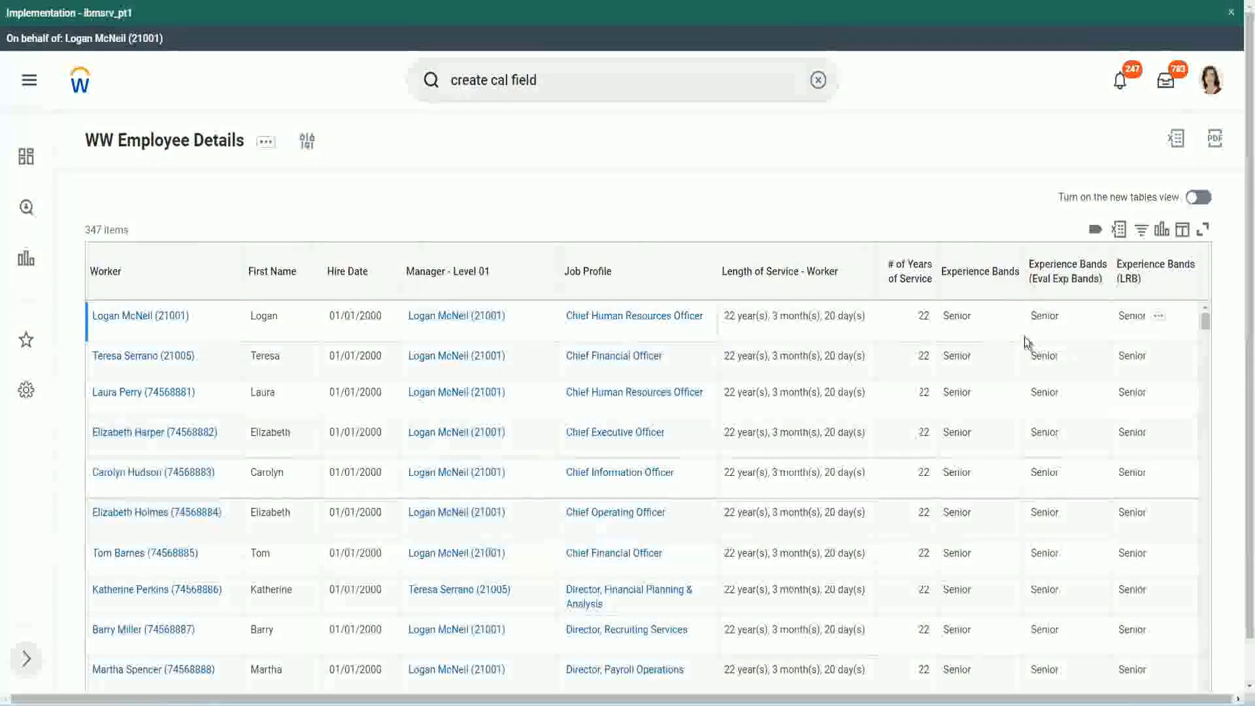
{"action": "double_click", "coordinate": [957, 317]}
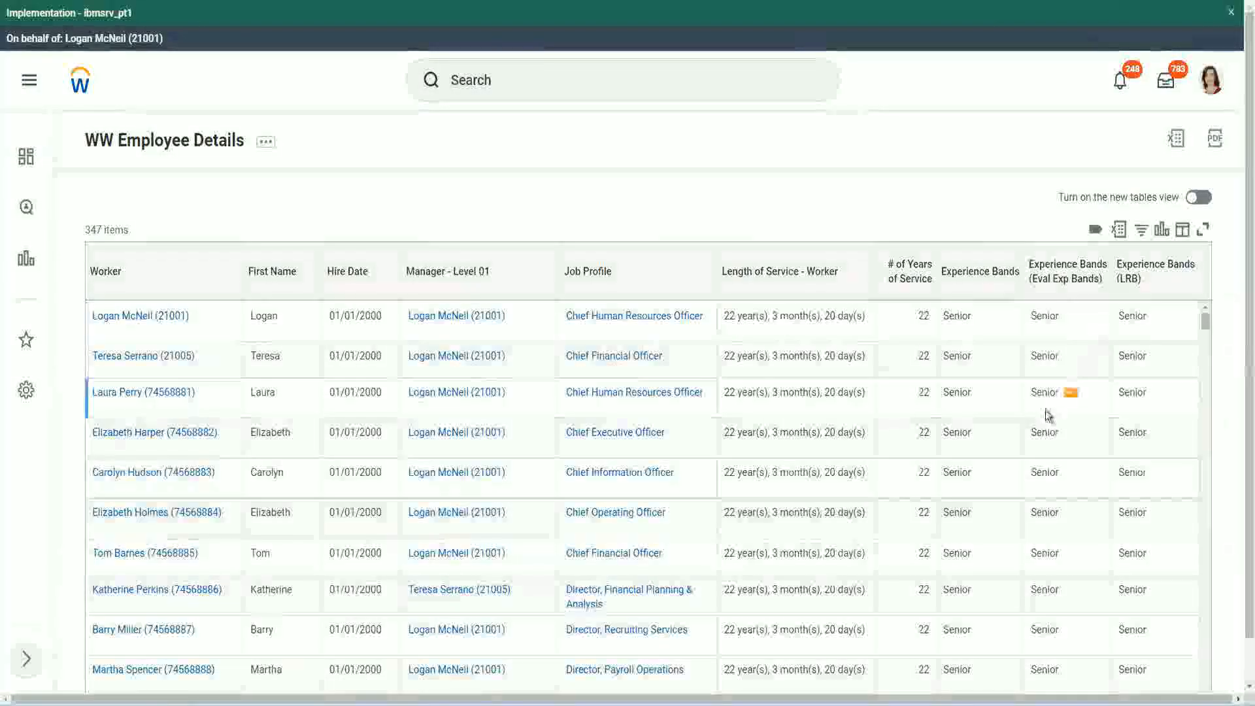
{"action": "scroll", "coordinate": [1048, 414], "scroll_direction": "down", "scroll_amount": 5}
{"action": "scroll", "coordinate": [1040, 443], "scroll_direction": "down", "scroll_amount": 5}
{"action": "scroll", "coordinate": [1041, 448], "scroll_direction": "down", "scroll_amount": 3}
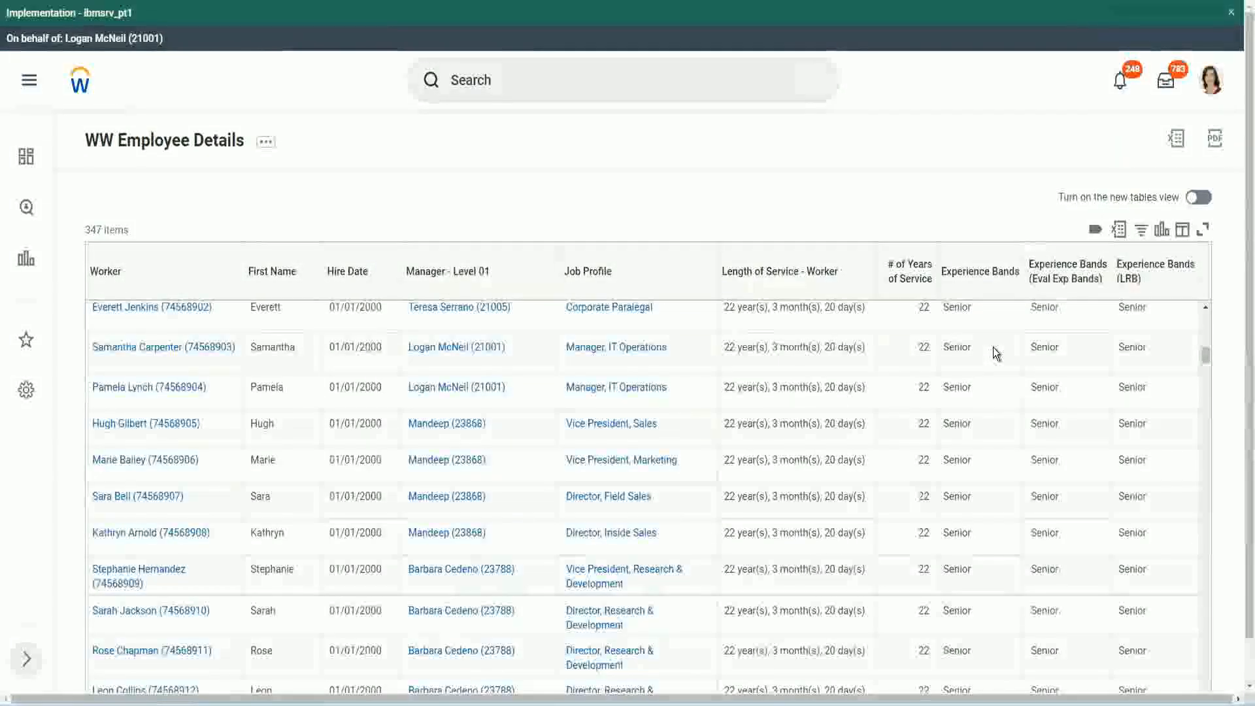
{"action": "scroll", "coordinate": [987, 536], "scroll_direction": "down", "scroll_amount": 3}
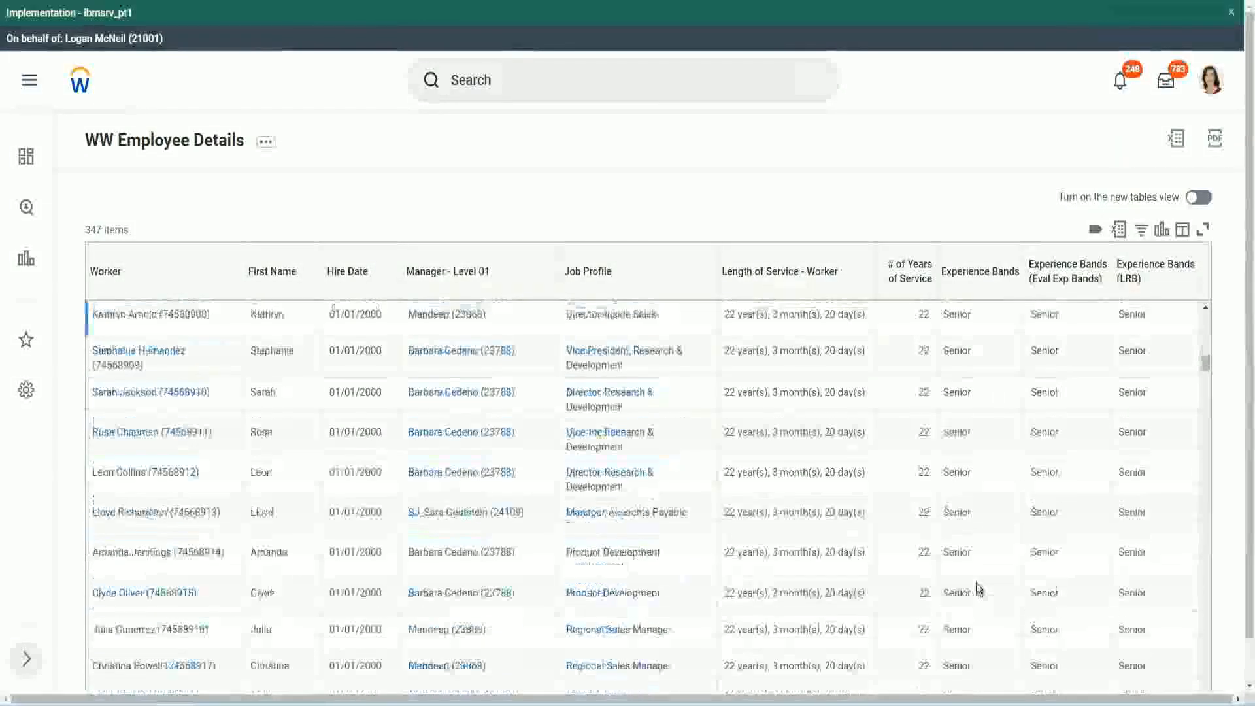
{"action": "scroll", "coordinate": [982, 464], "scroll_direction": "down", "scroll_amount": 1}
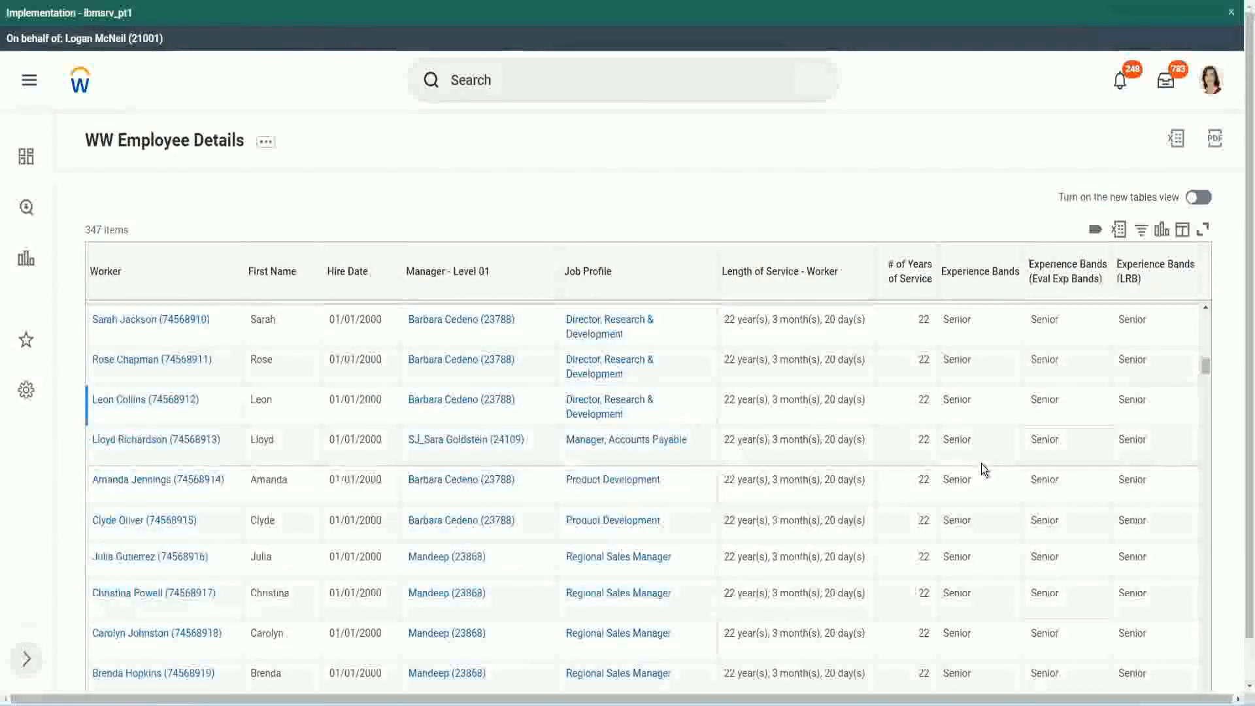